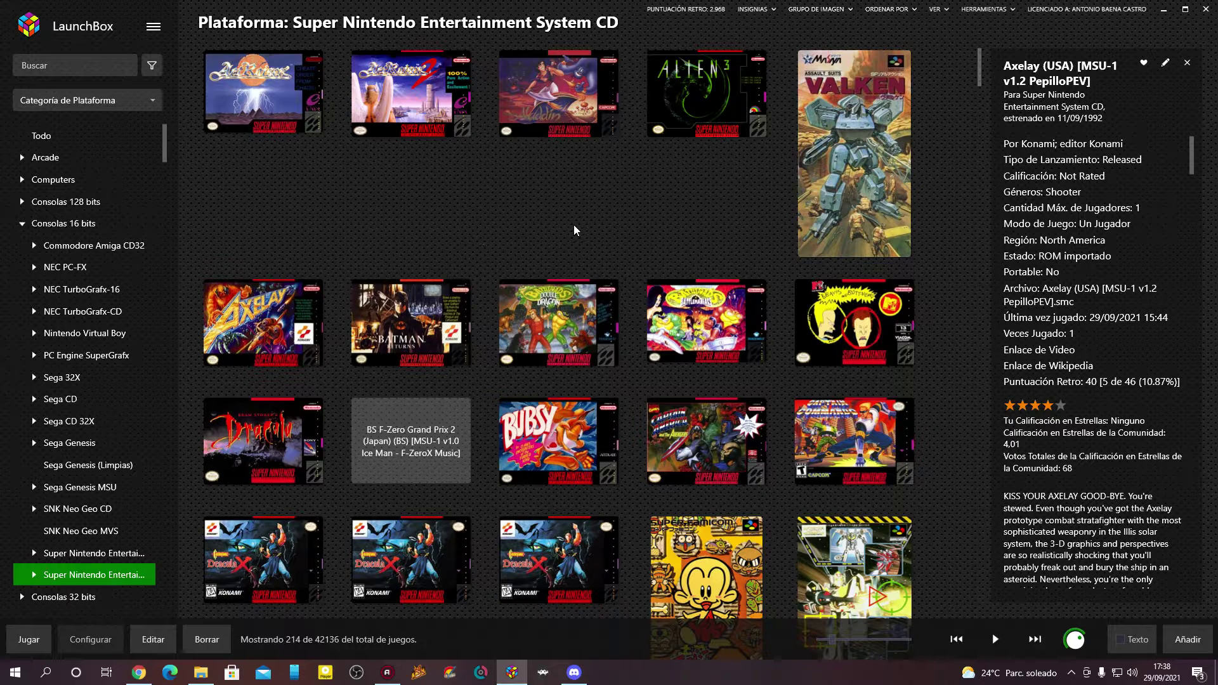
View the details of Alien 3 and Captain Commando in the Super Nintendo Entertainment System CD collection, and minimize the game library.
click(708, 122)
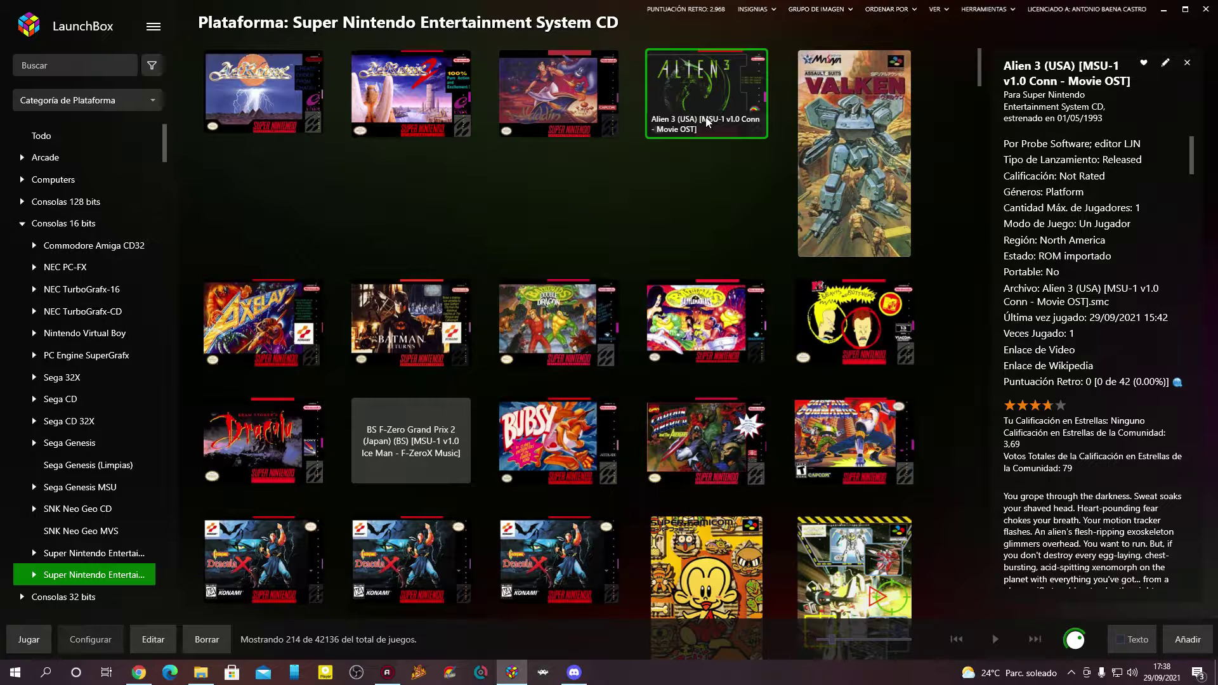
click(854, 442)
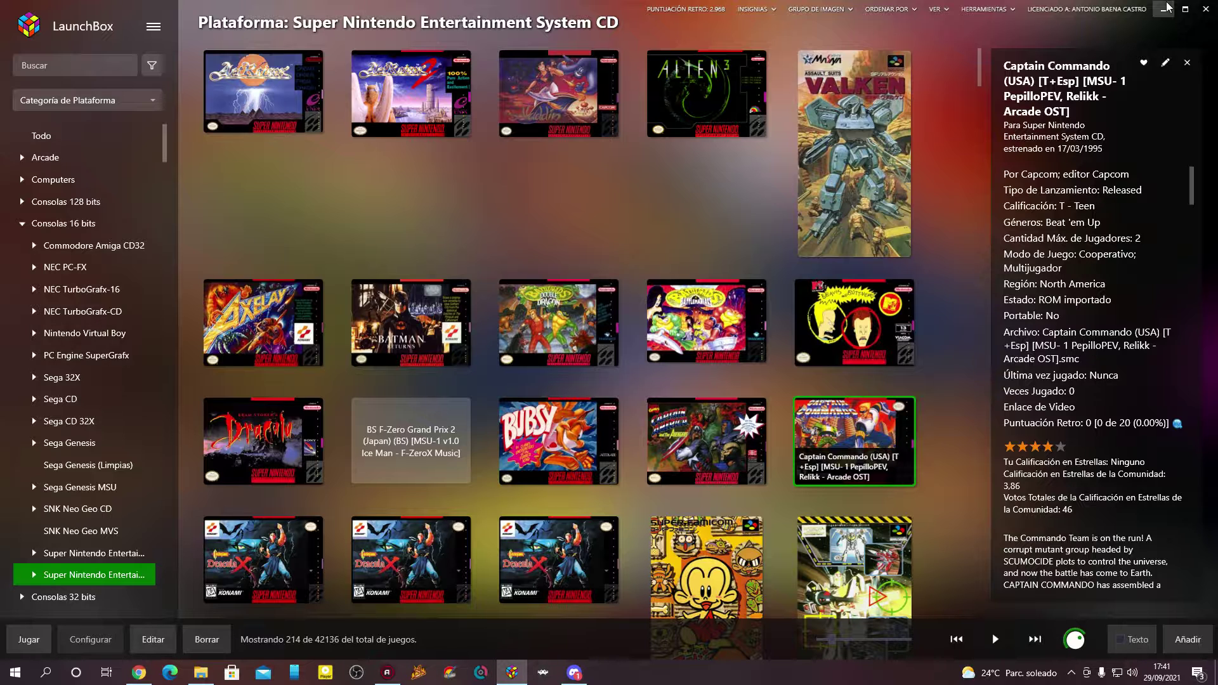
click(1164, 9)
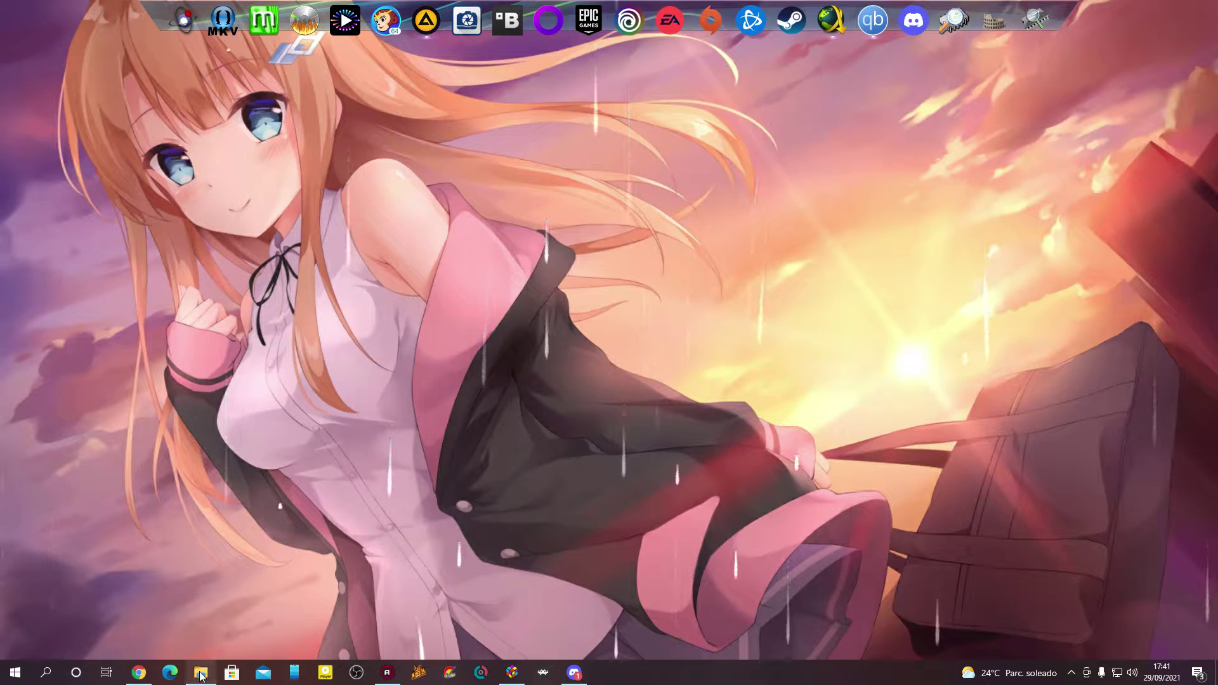
Switch to File Explorer, open the Earthworm Jim (USA) [MSU-1 v1.1 PepilloPEV - Sega CD] folder and fit the name column to the full file names.
mouse_move(201, 677)
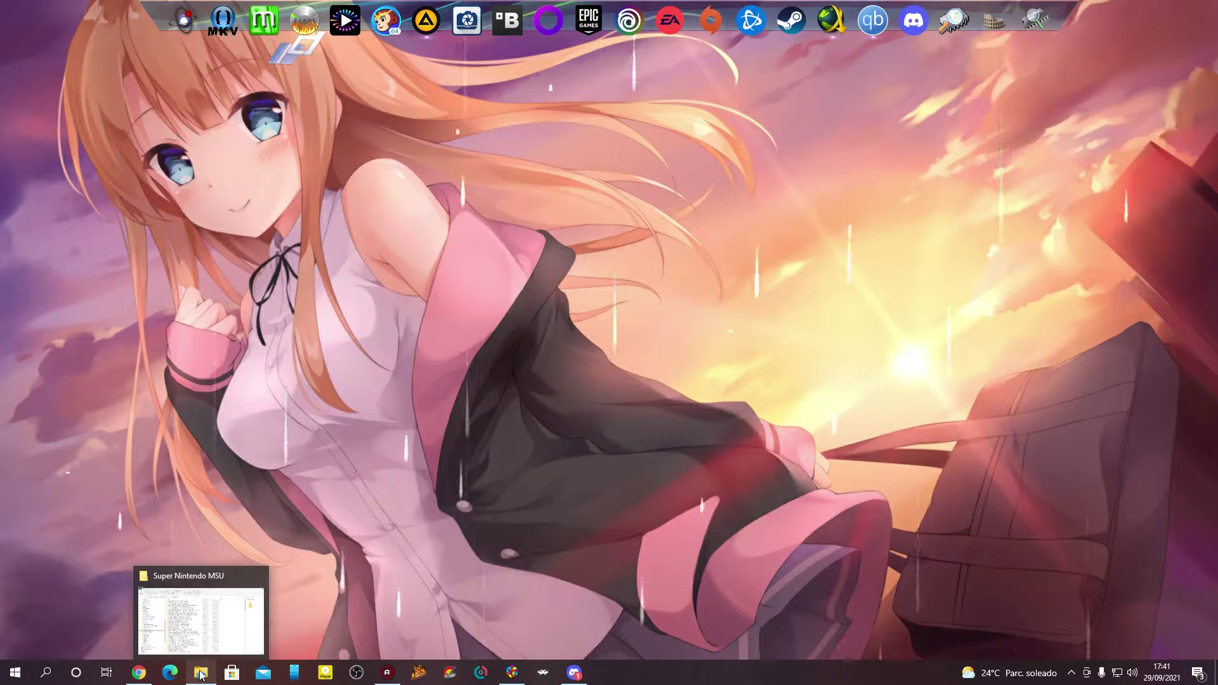
click(201, 677)
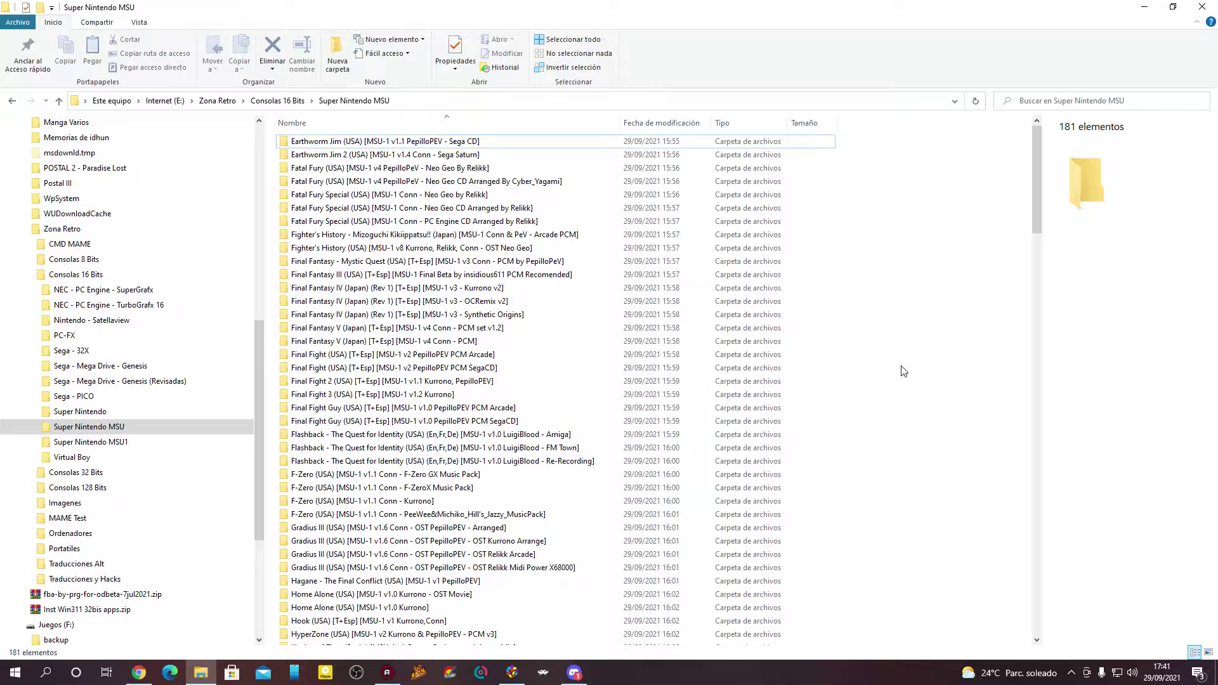
click(347, 145)
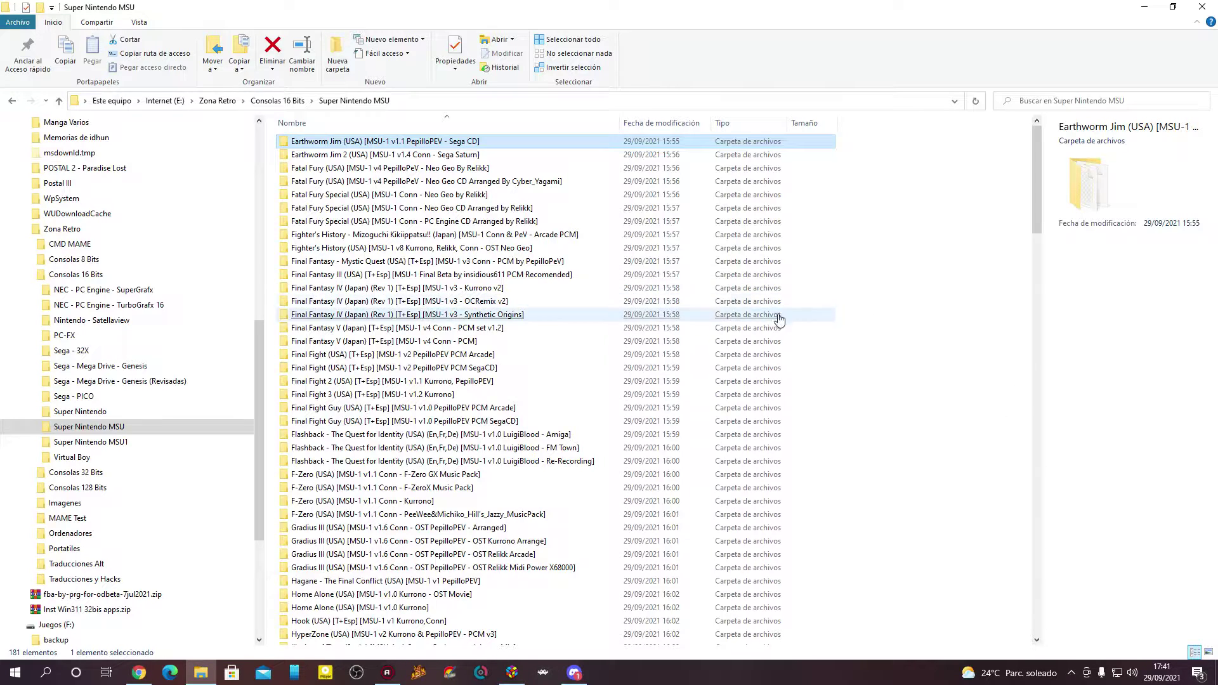
double_click(332, 145)
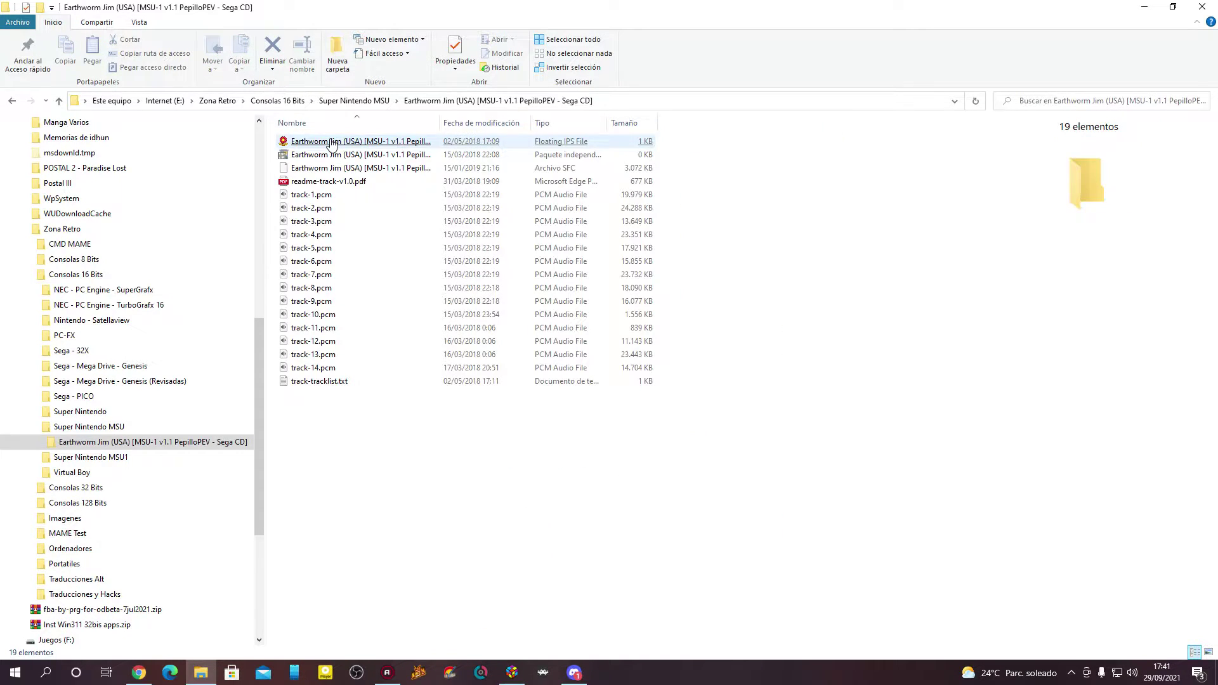
double_click(443, 121)
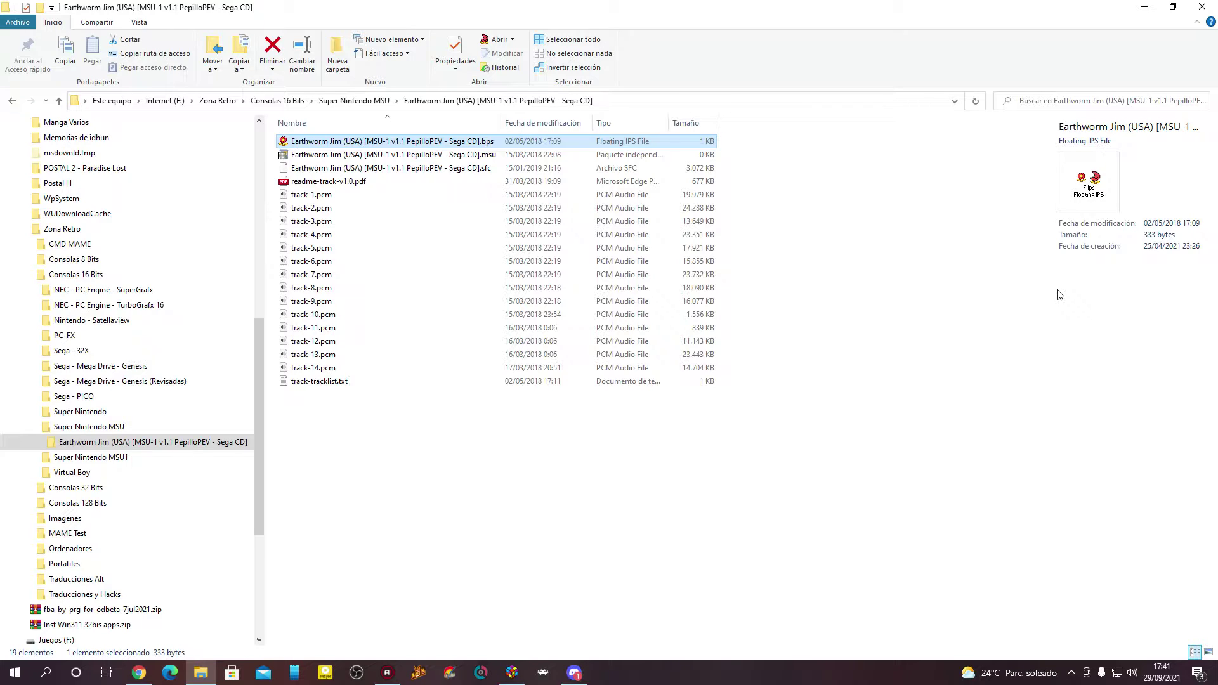
click(348, 185)
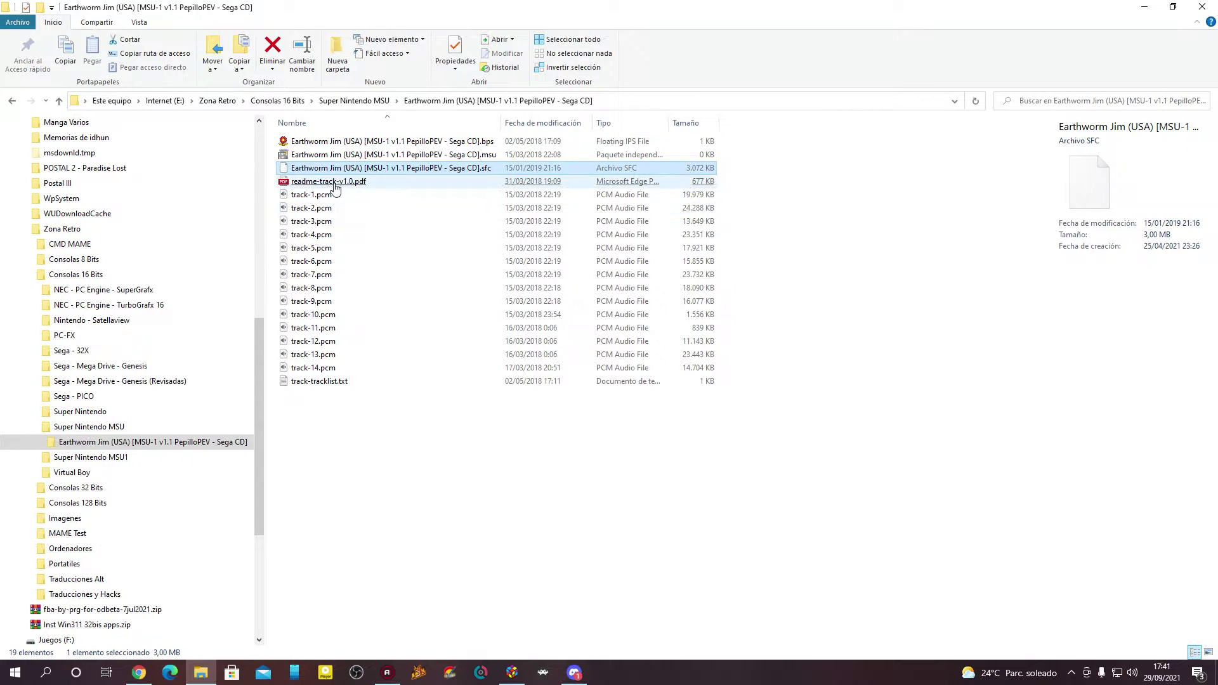
double_click(336, 184)
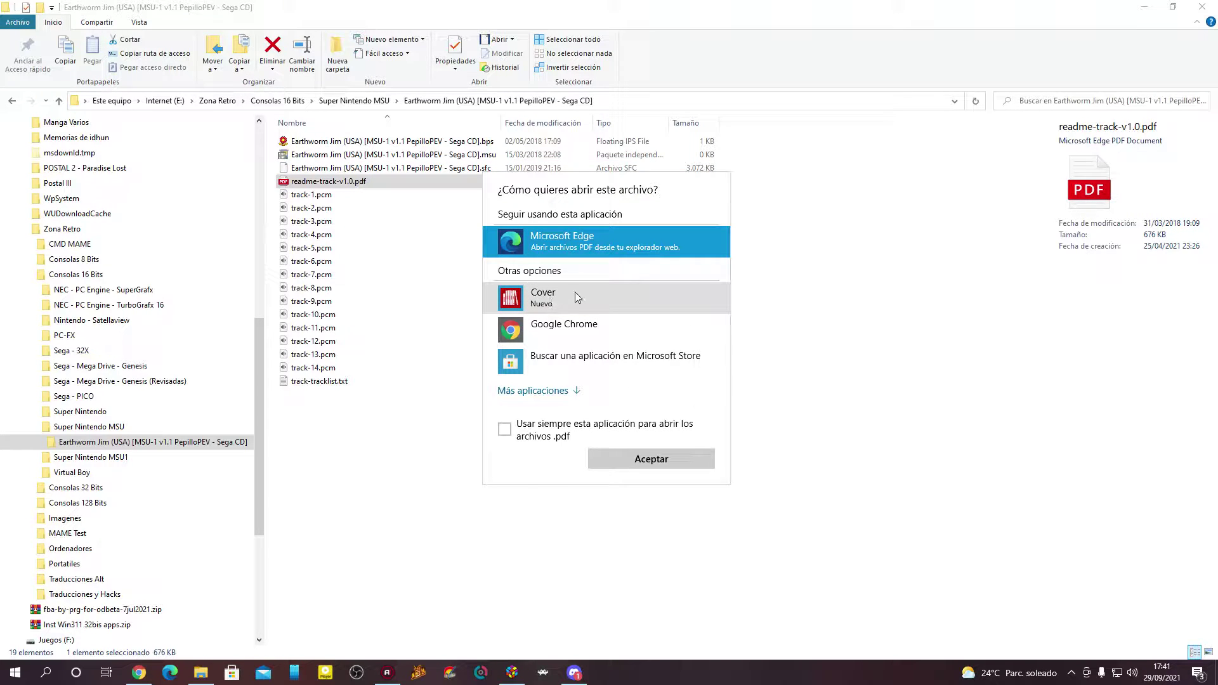
click(540, 391)
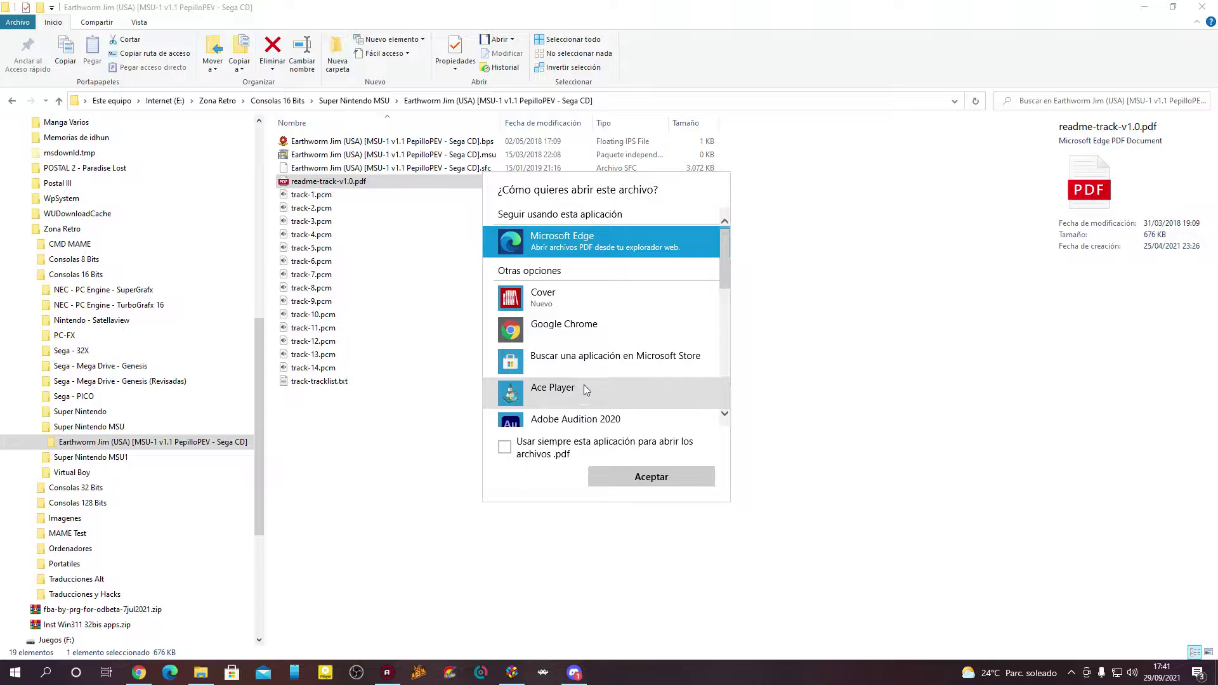
scroll(590, 381, down, 3)
scroll(588, 377, down, 5)
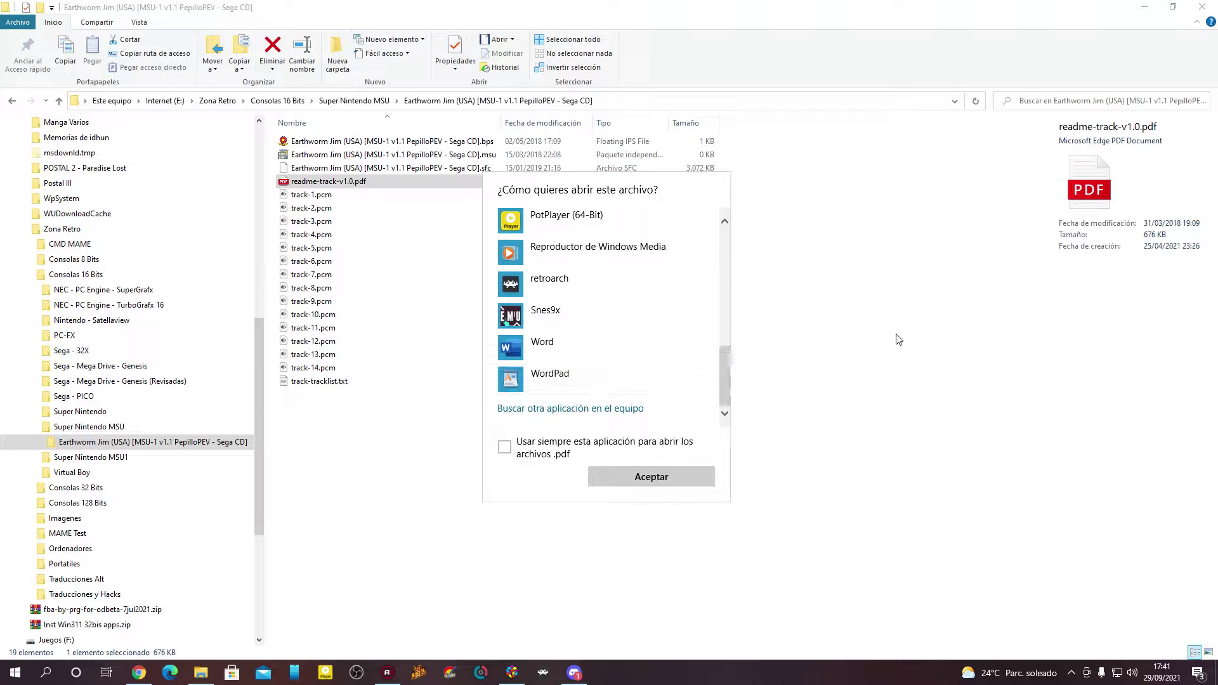
click(930, 340)
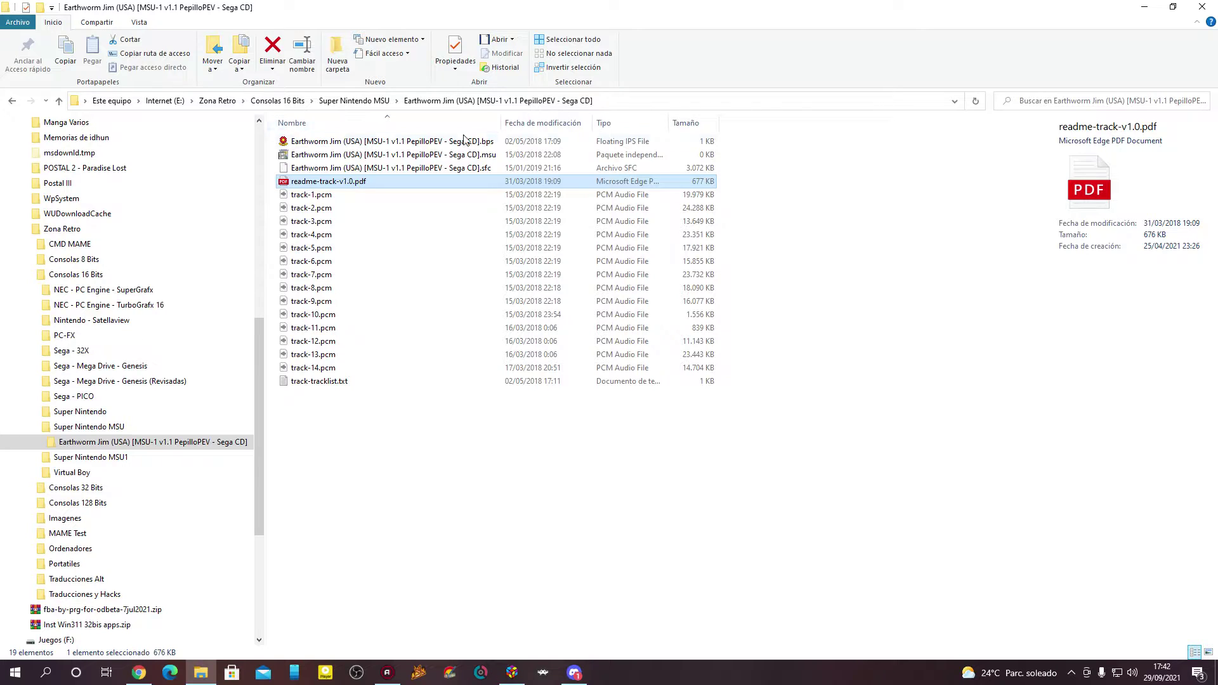
Compare the .bps file's name with the Earthworm Jim folder names in Super Nintendo MSU, and reopen the first Earthworm Jim folder.
click(463, 142)
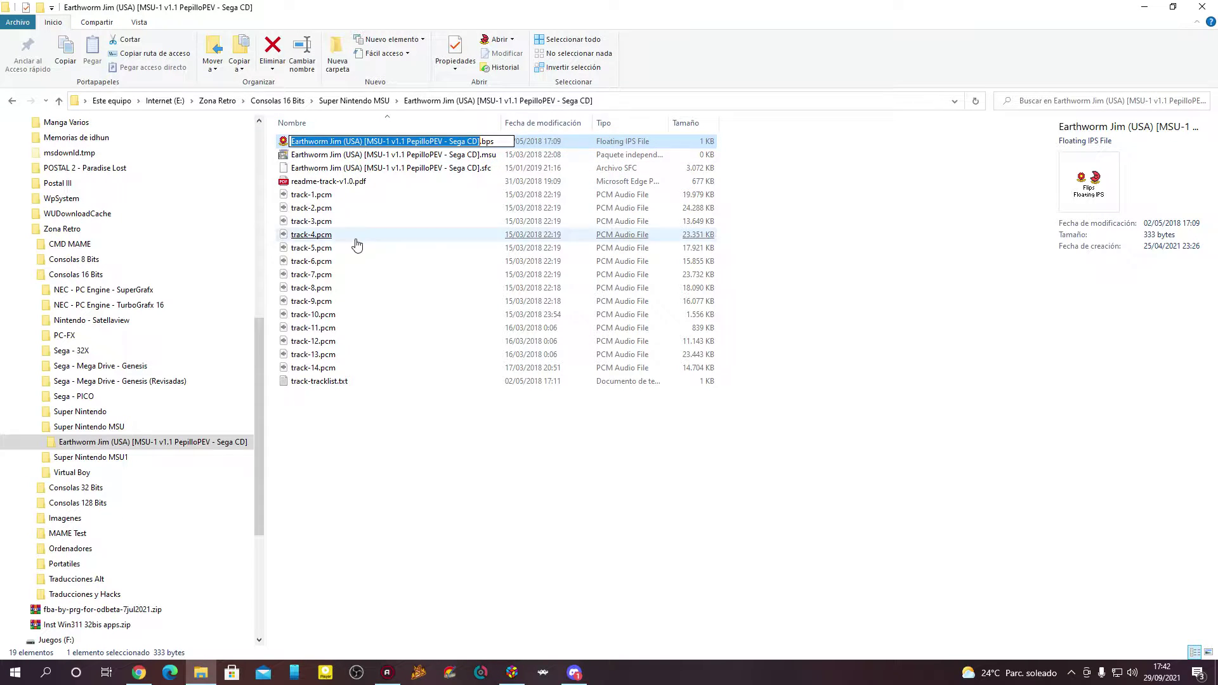
click(85, 427)
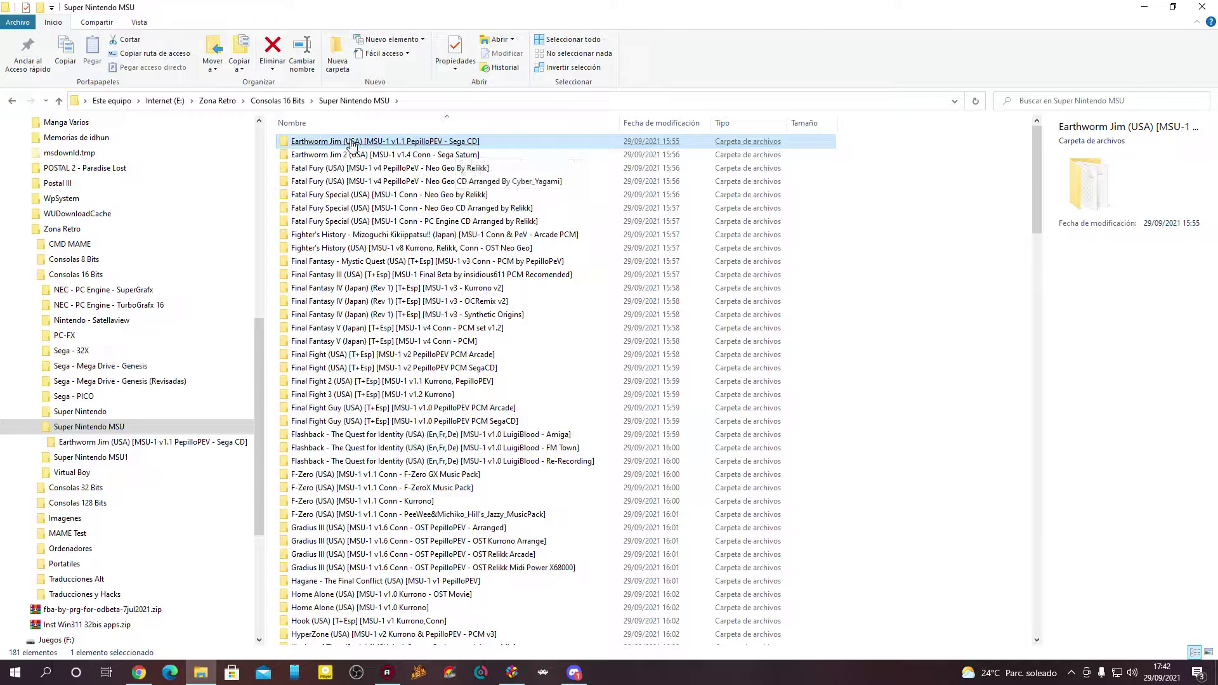
click(448, 156)
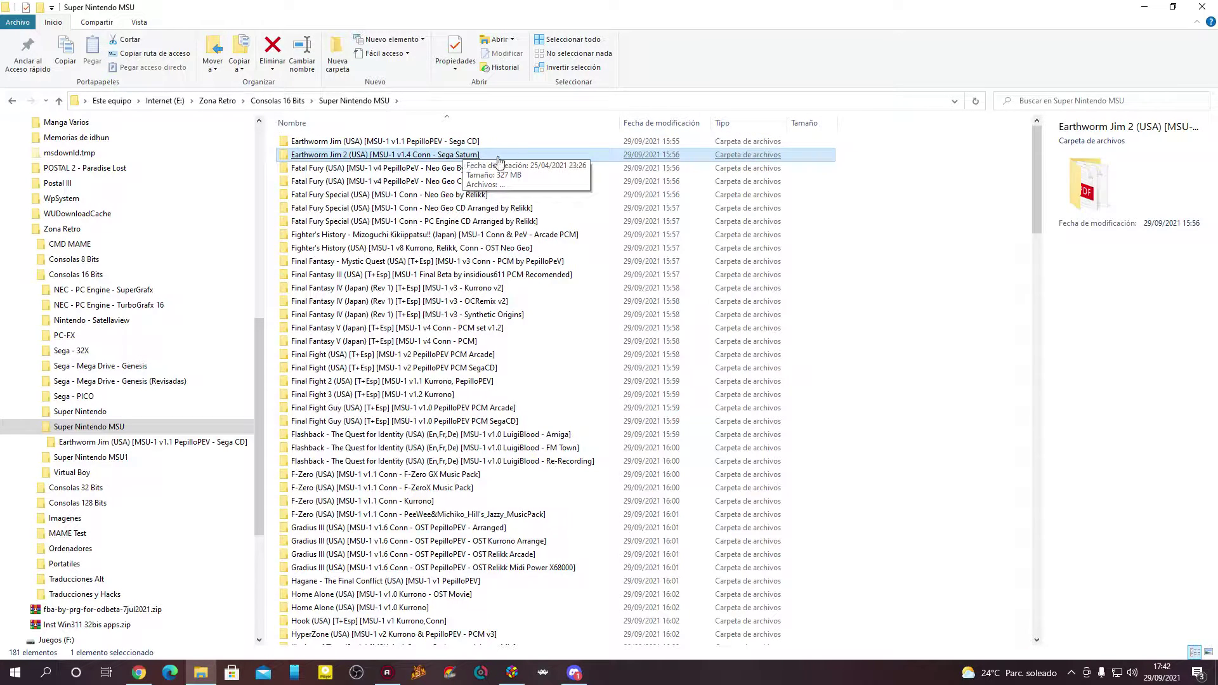
double_click(443, 144)
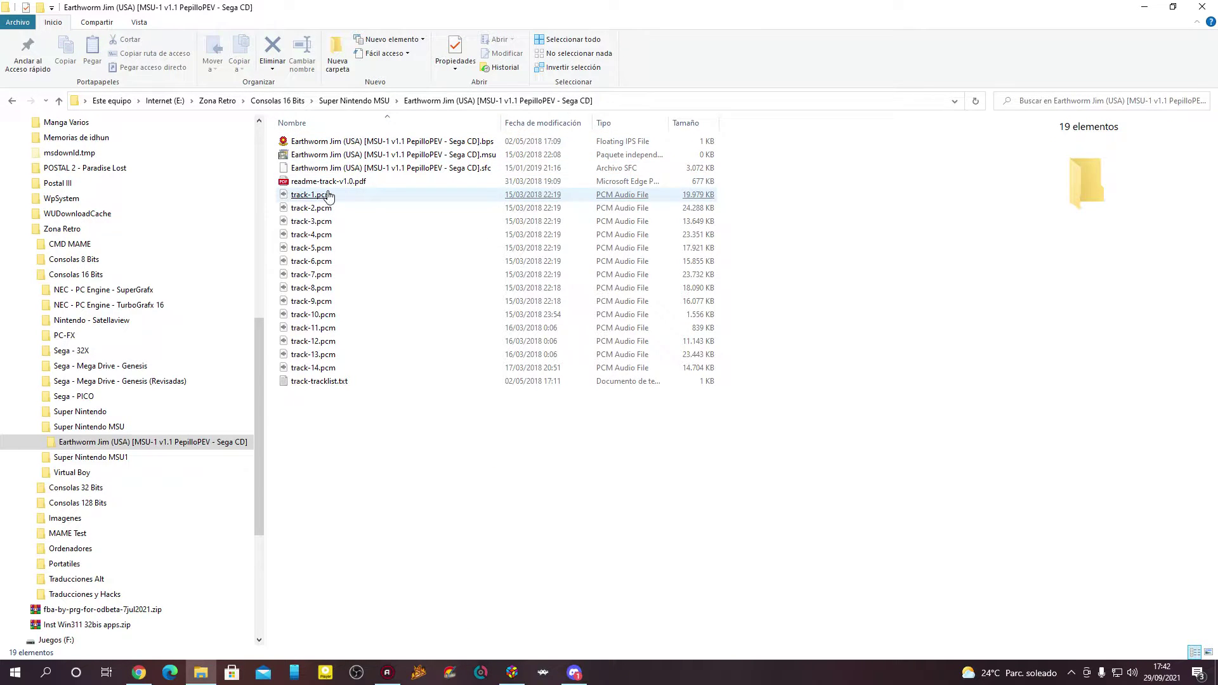
Try to rename track-1.pcm by replacing "track" with the base name copied from the .bps file, keeping the "-1.pcm" ending.
click(419, 142)
key(F2)
key(ctrl+c)
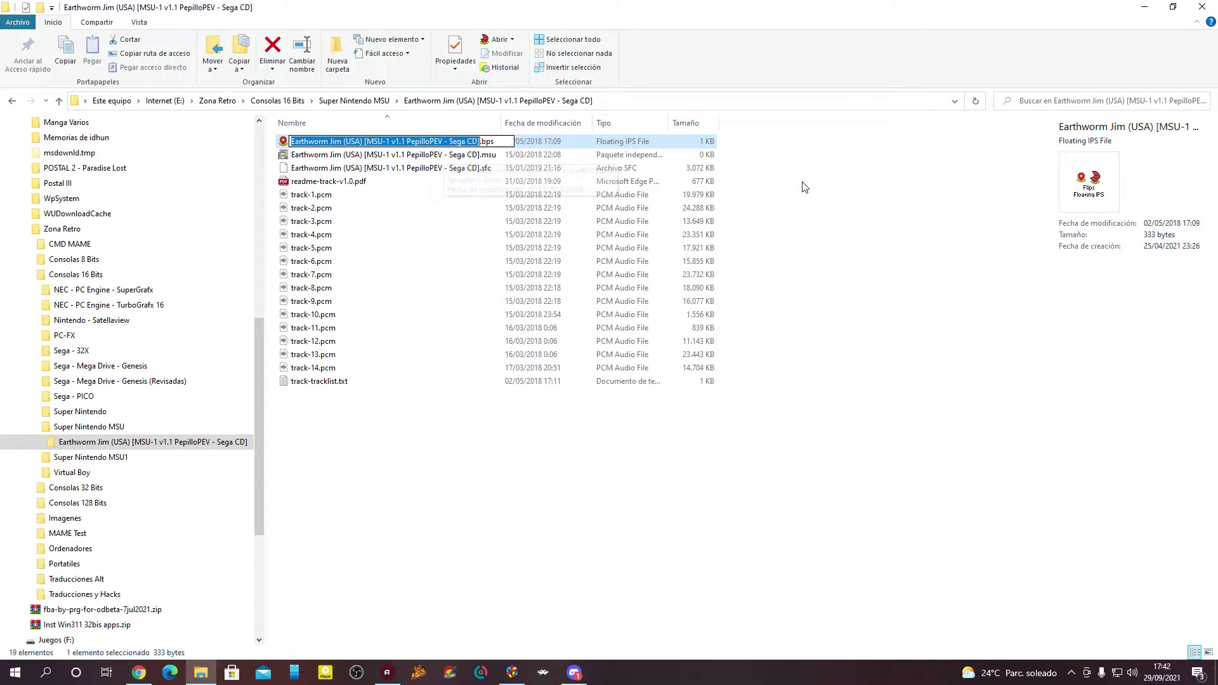
key(Escape)
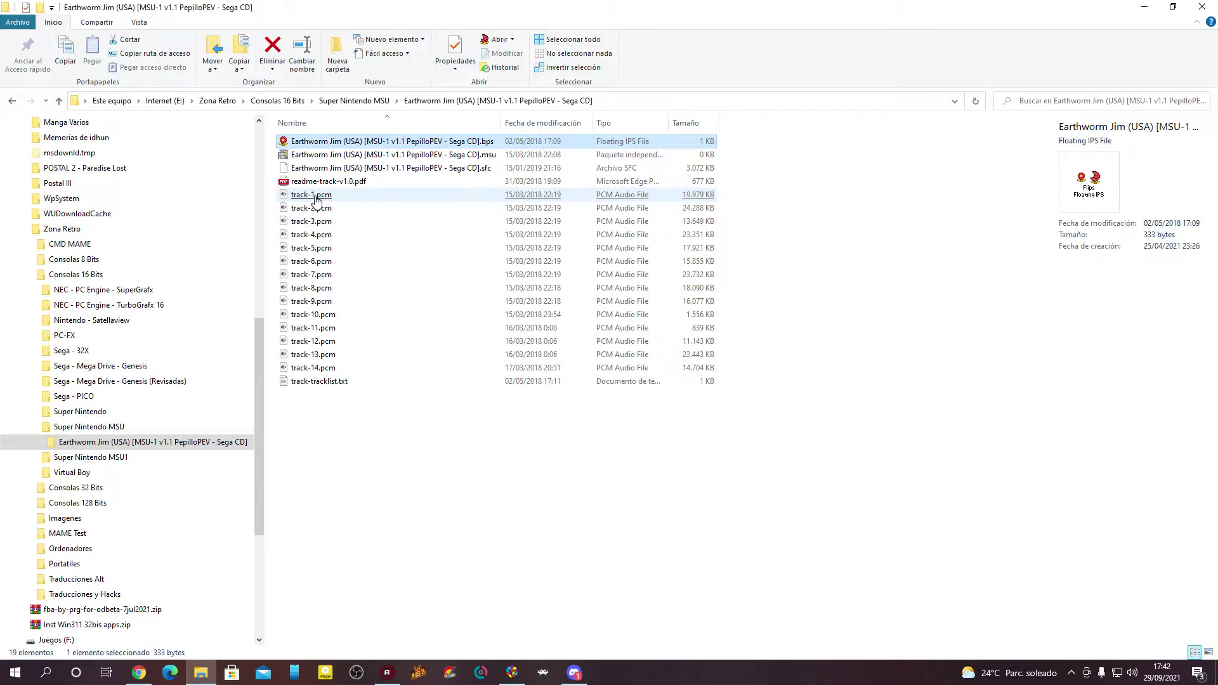
click(315, 196)
key(F2)
key(shift+Left)
key(shift+Left)
key(ctrl+v)
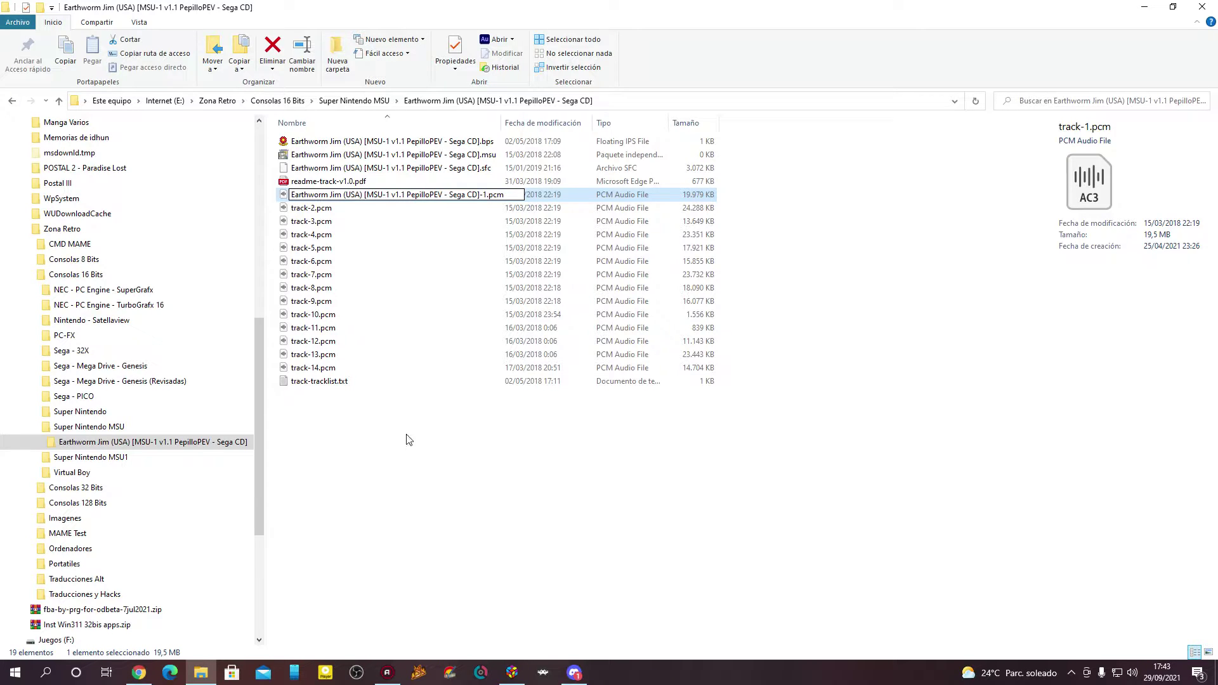
key(Escape)
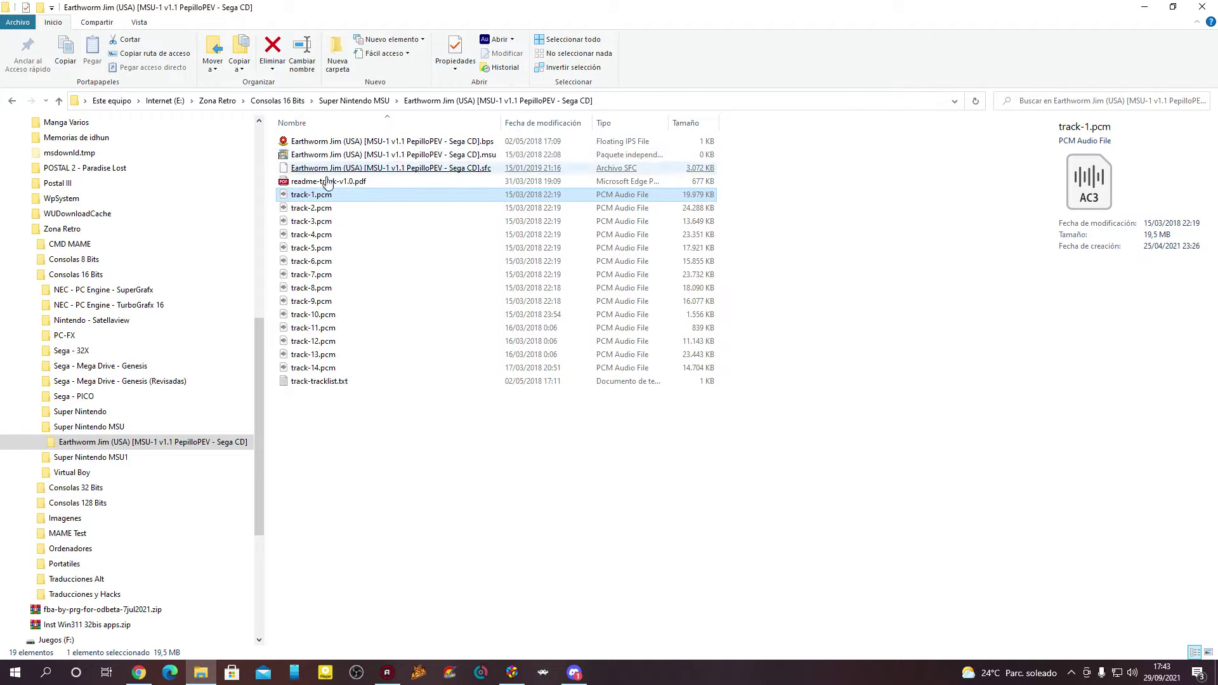
click(355, 142)
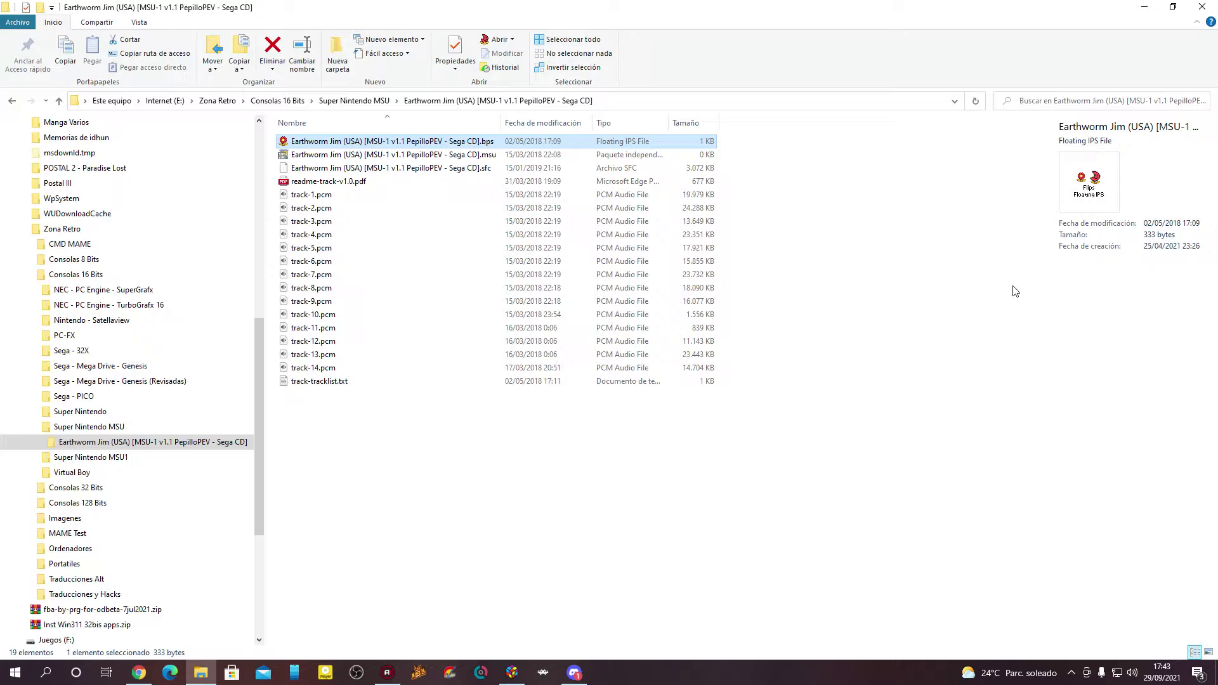
key(super)
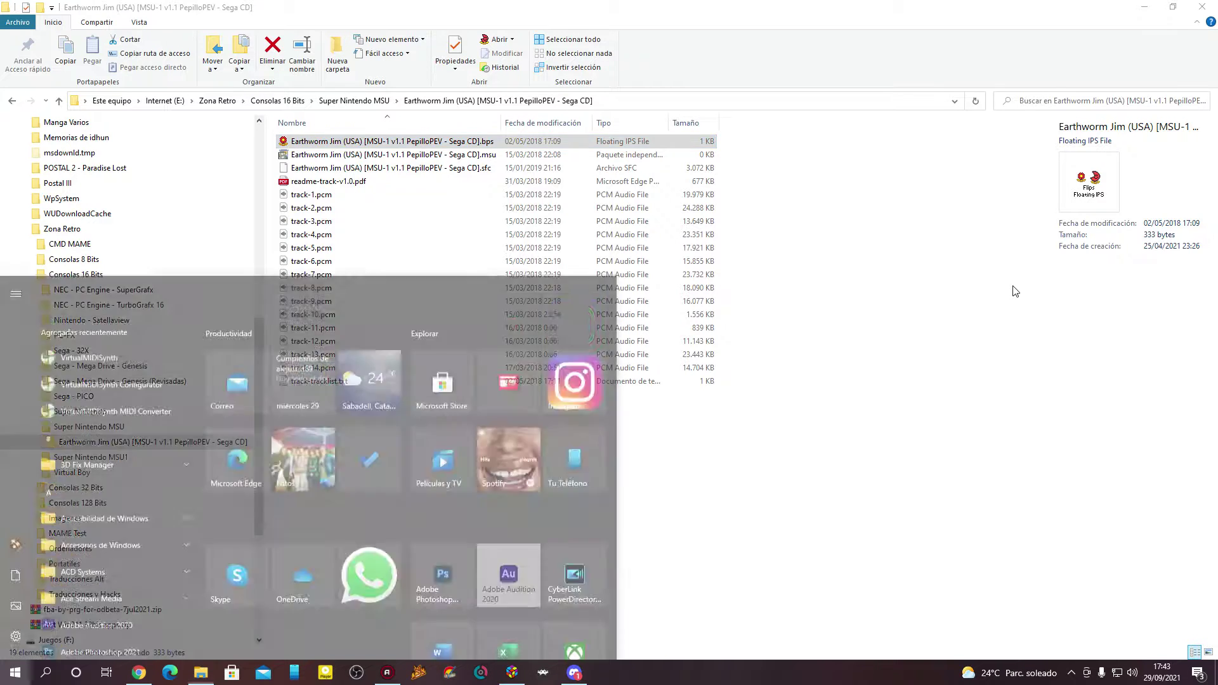
click(926, 359)
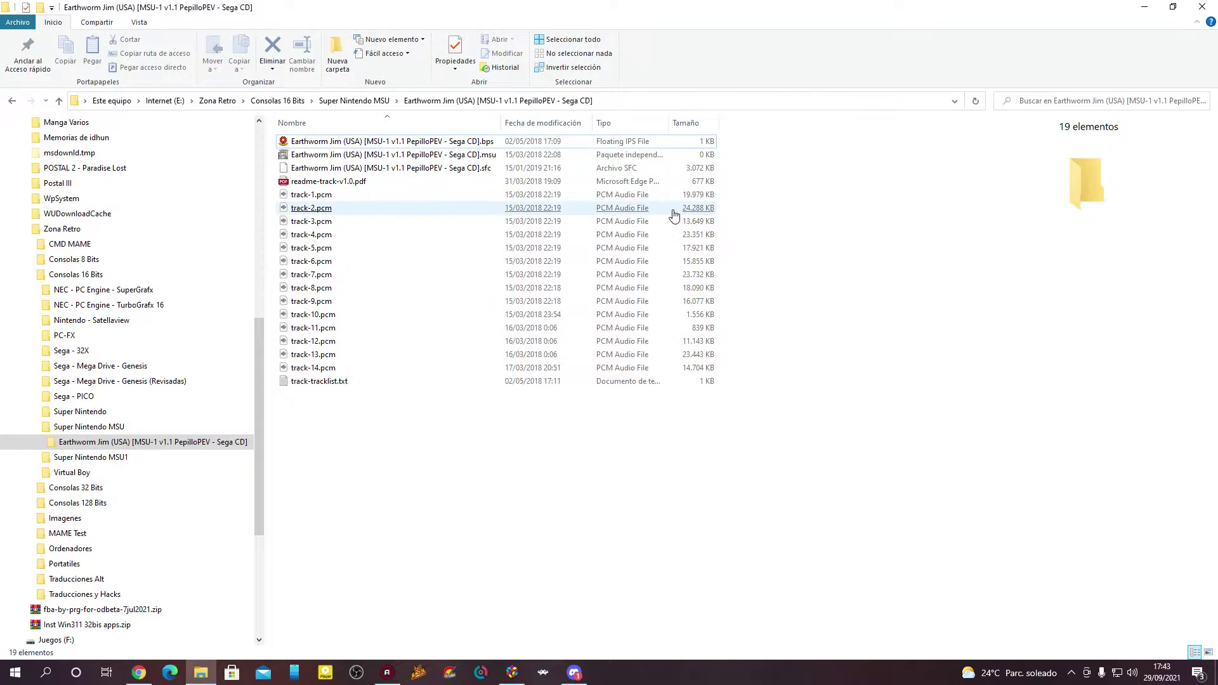
Hide the file name extensions in the Earthworm Jim folder and show them again.
click(507, 141)
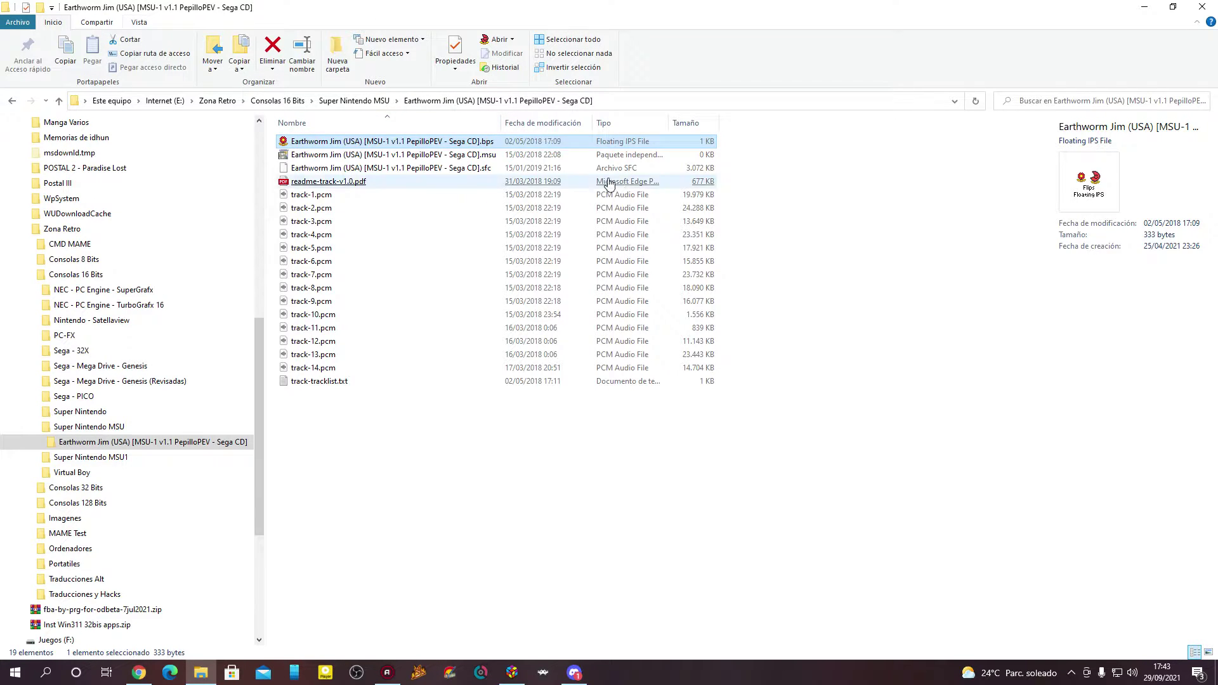
click(140, 23)
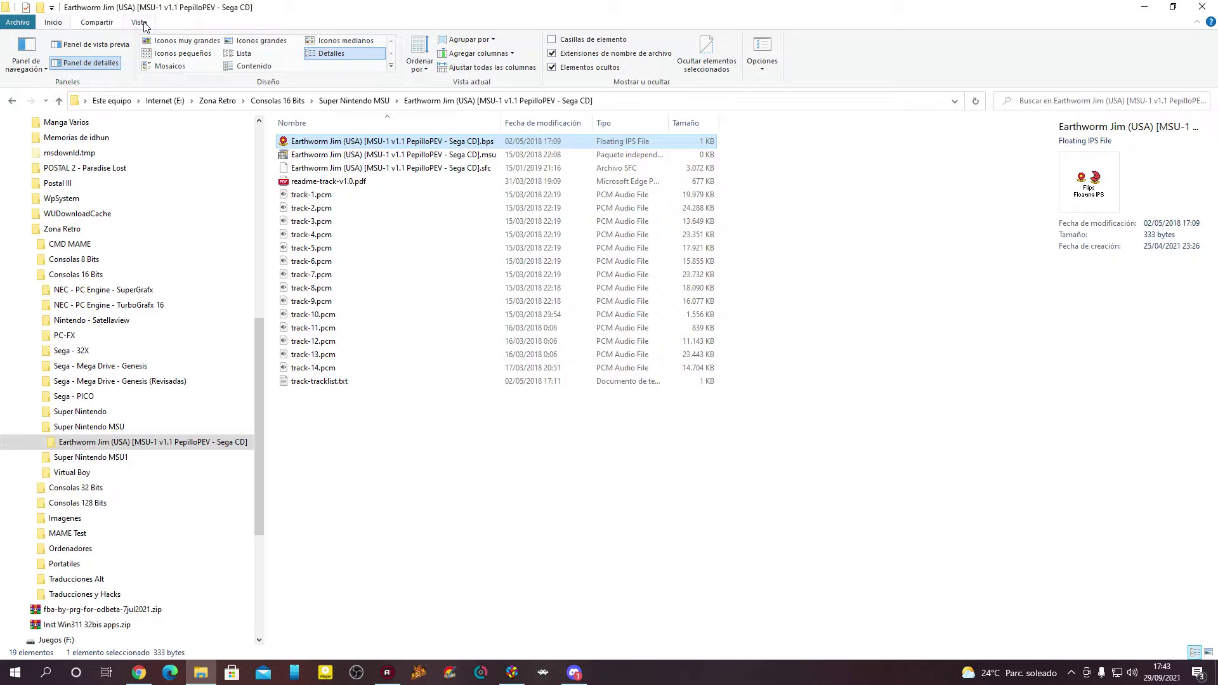
click(553, 54)
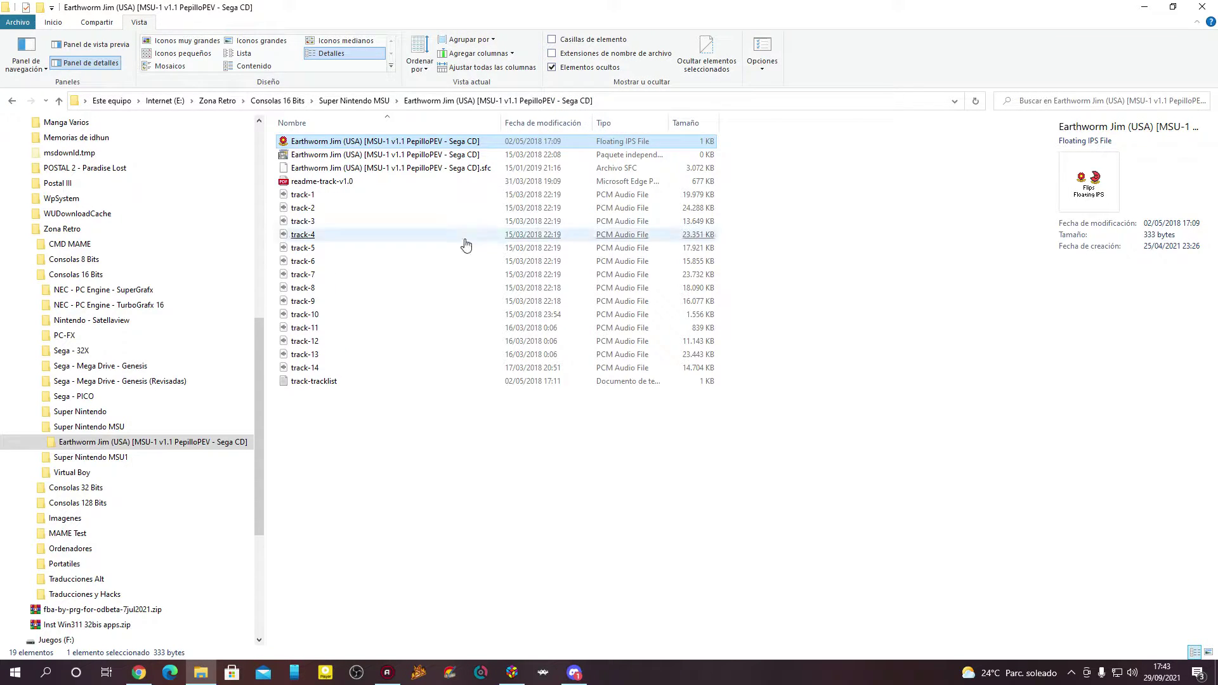
click(553, 54)
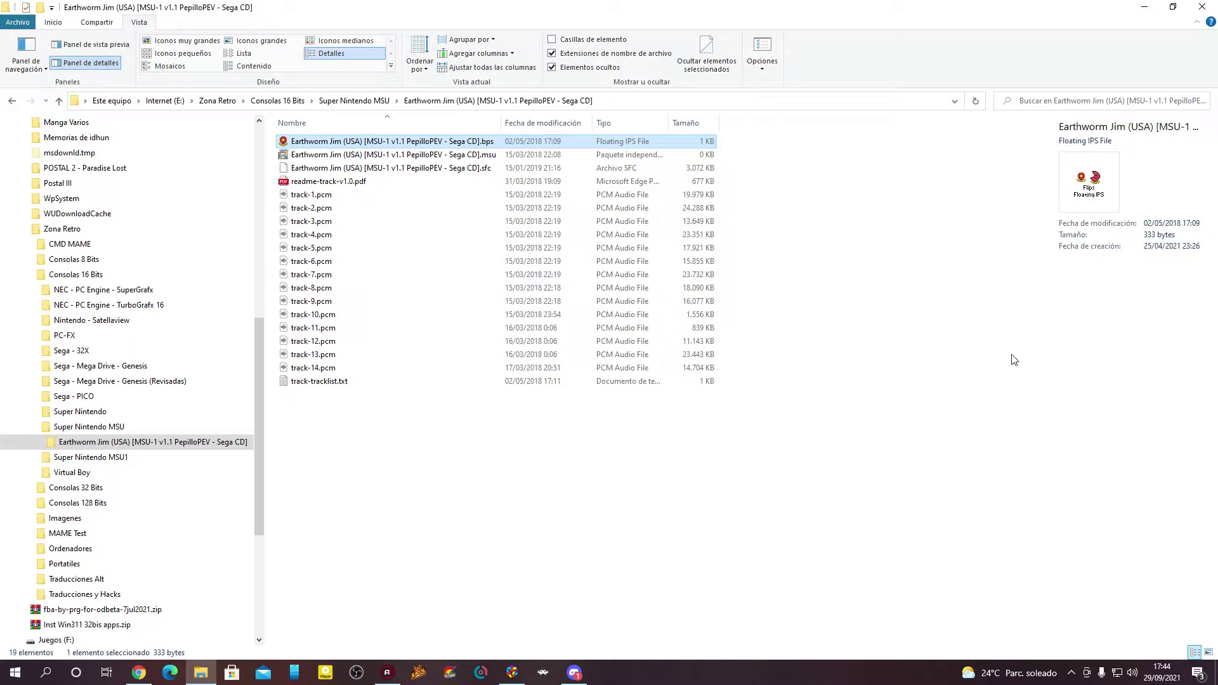
Rename the Earthworm Jim .bps file as patch.bps.
key(F2)
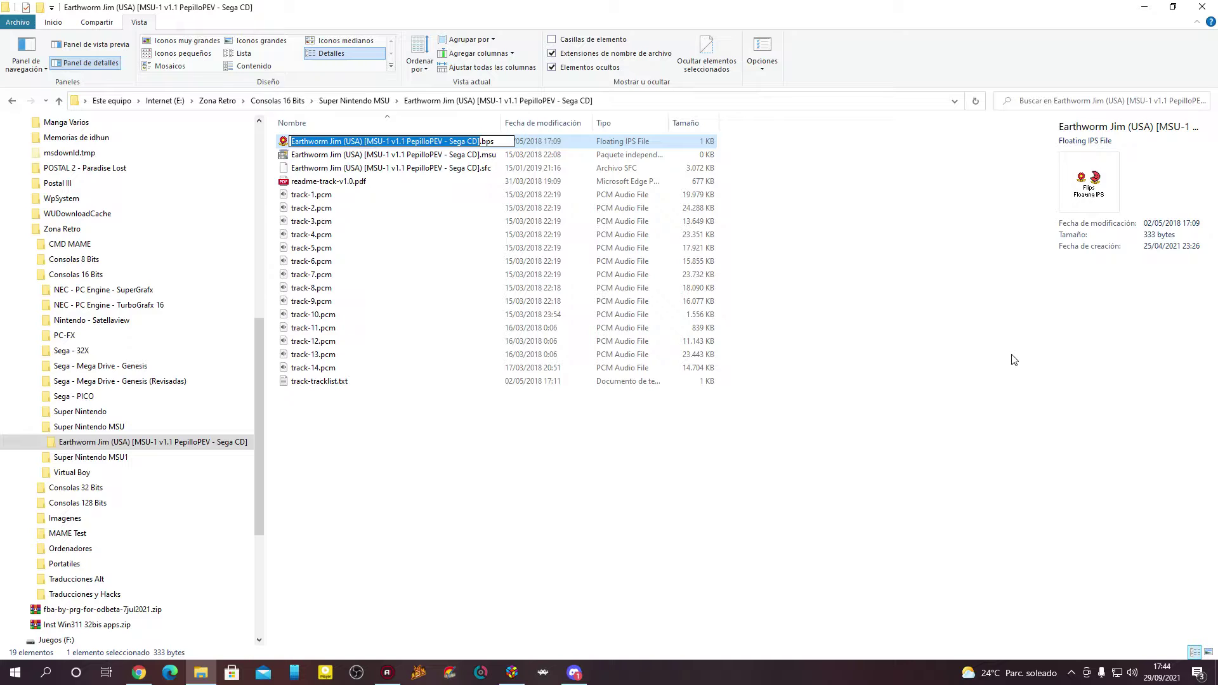
text(patch)
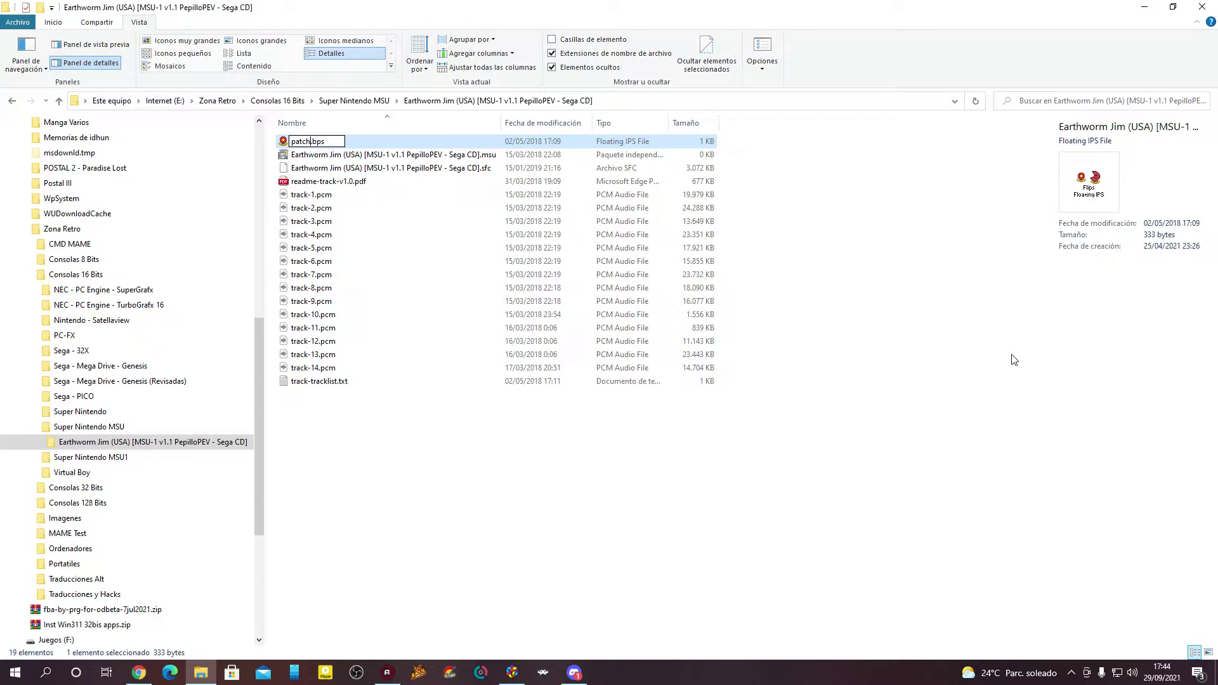
key(Return)
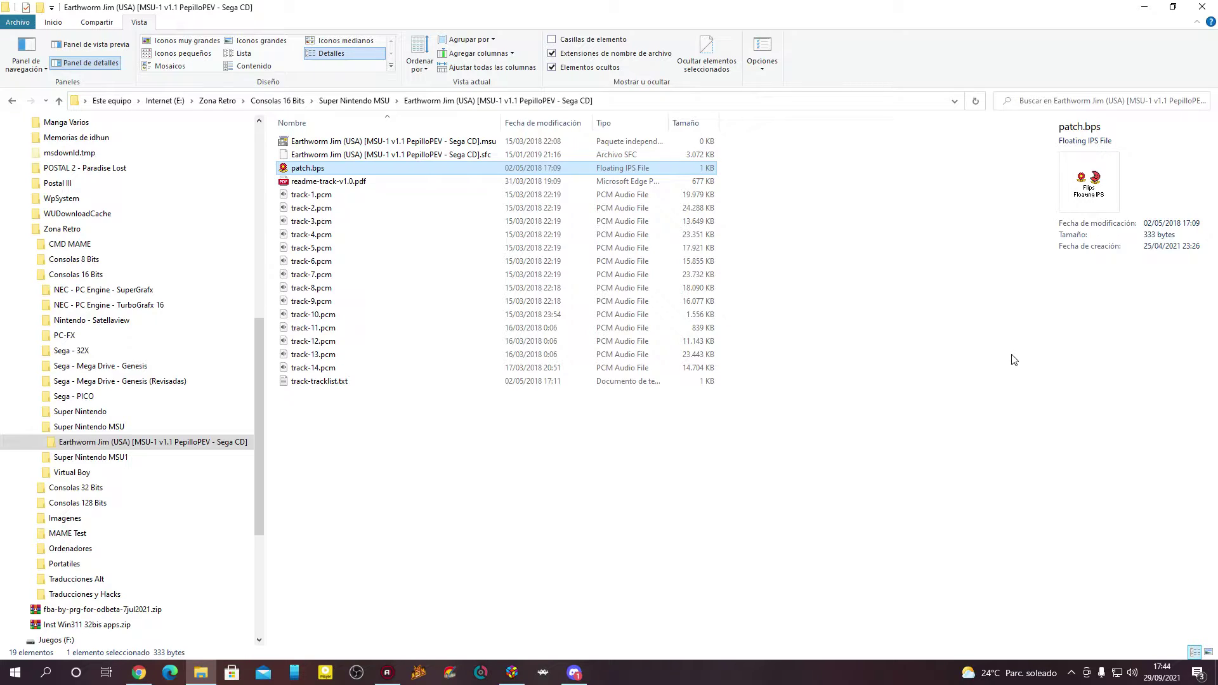
key(Home)
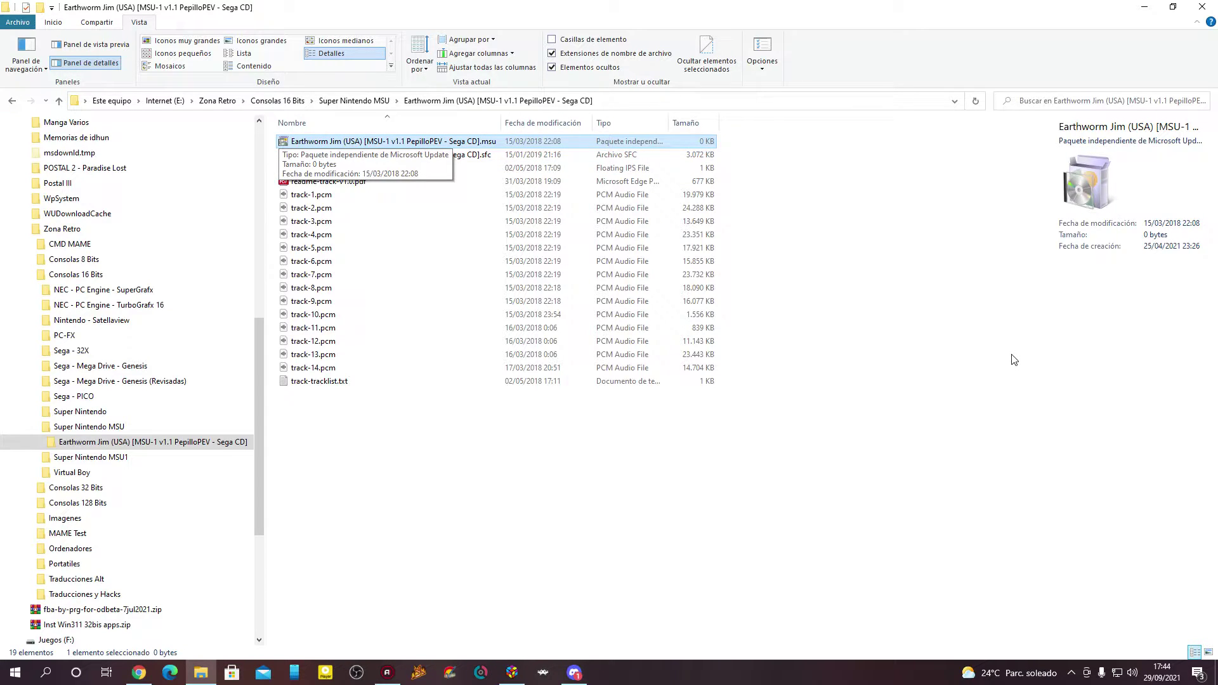
key(F2)
key(ctrl+a)
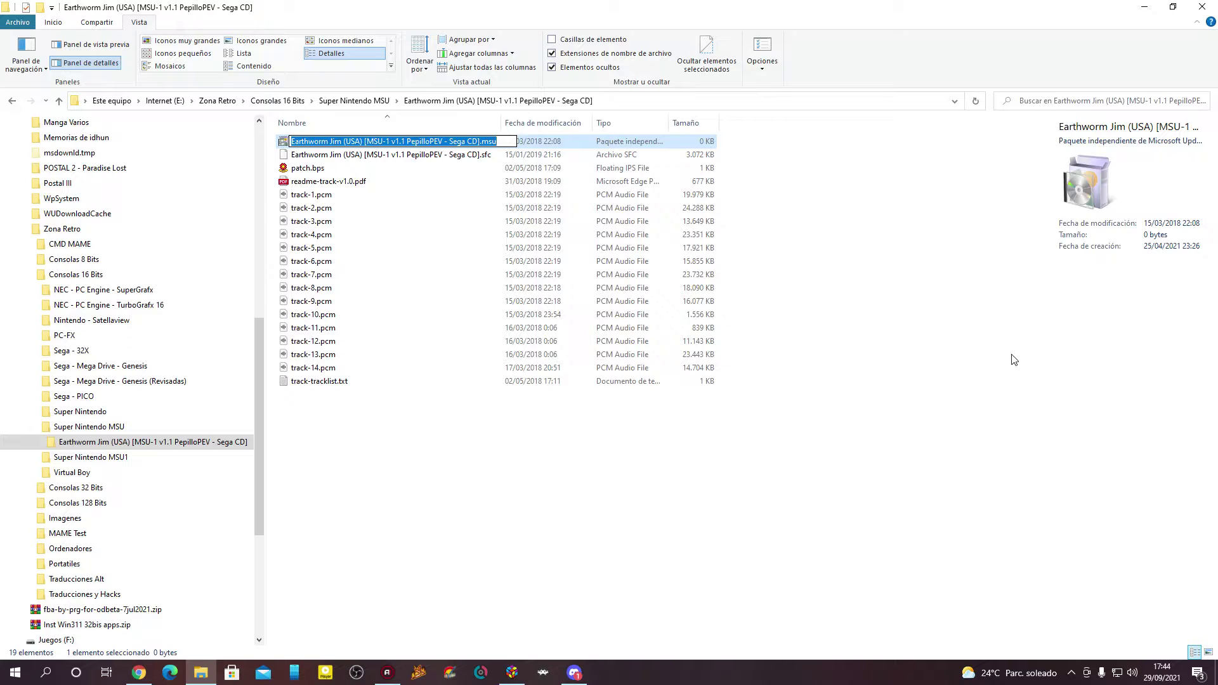
text(msu1)
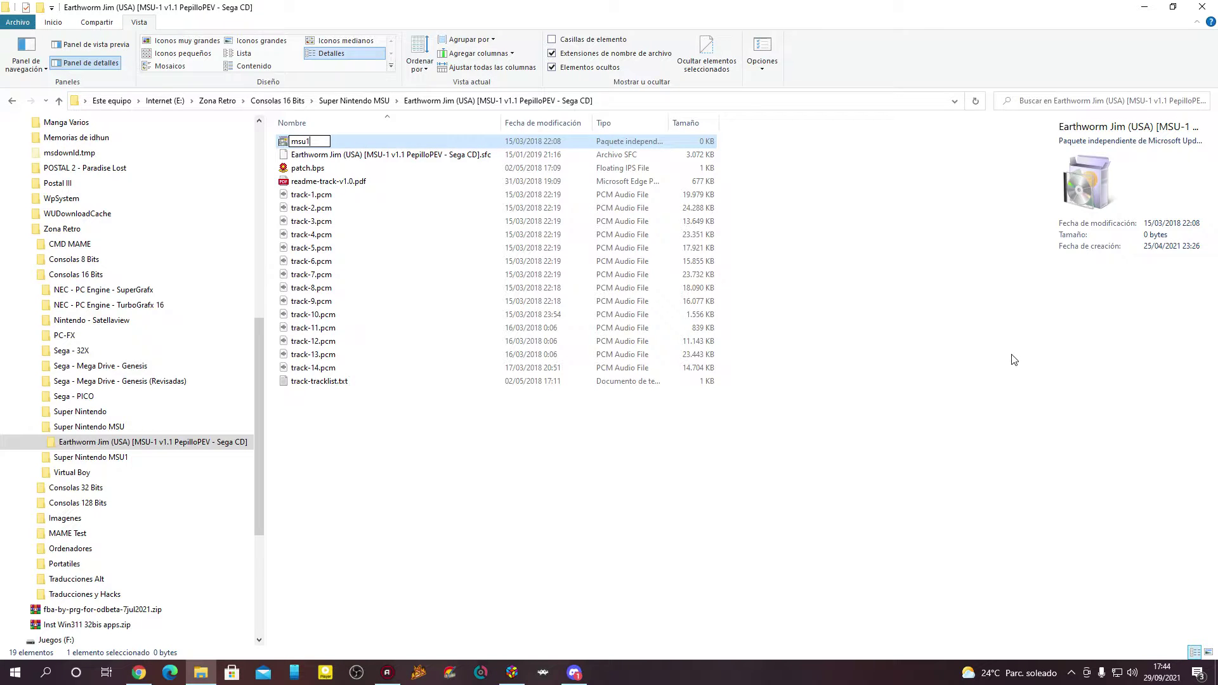
text(.rom)
key(Return)
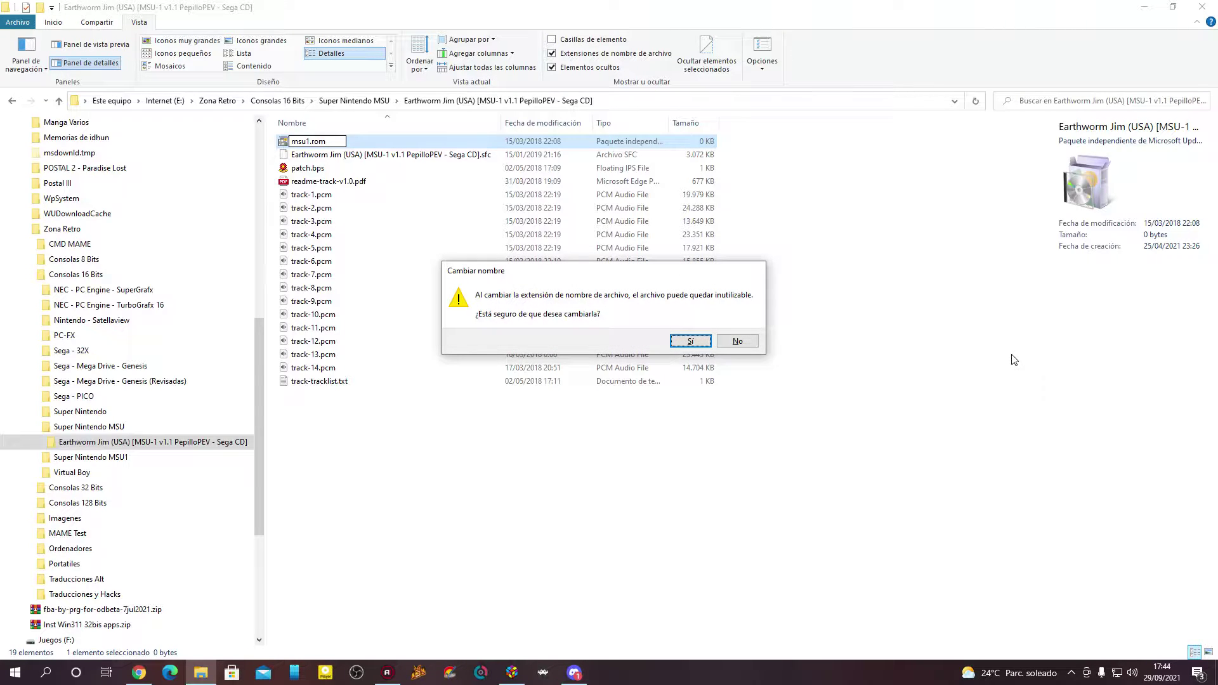
key(Tab)
key(Return)
Rename the Earthworm Jim .msu file as msu1.rom, accepting the change of extension.
key(F2)
key(Right)
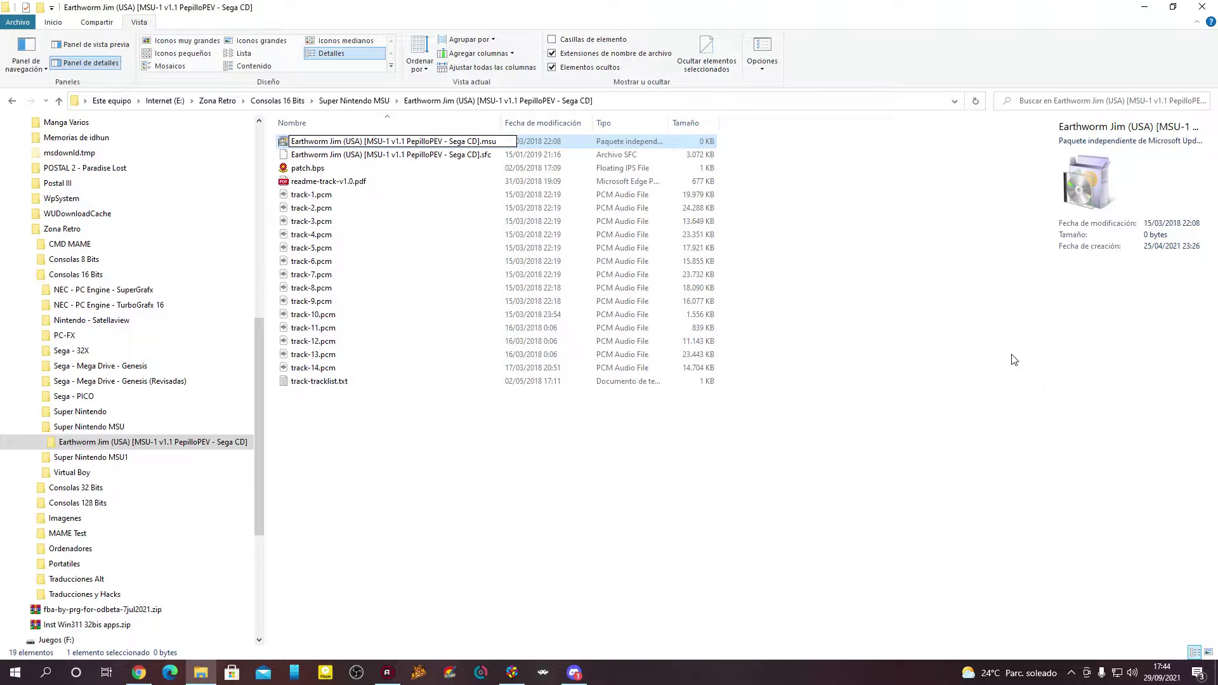
key(ctrl+a)
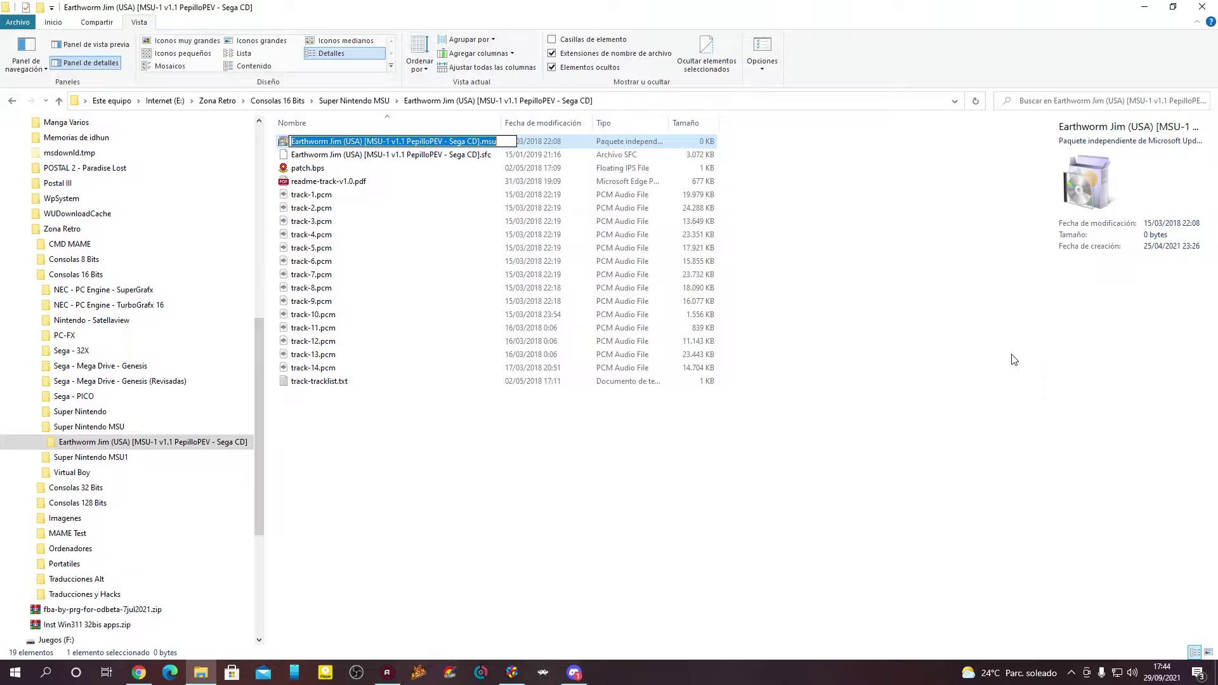
text(msu1.)
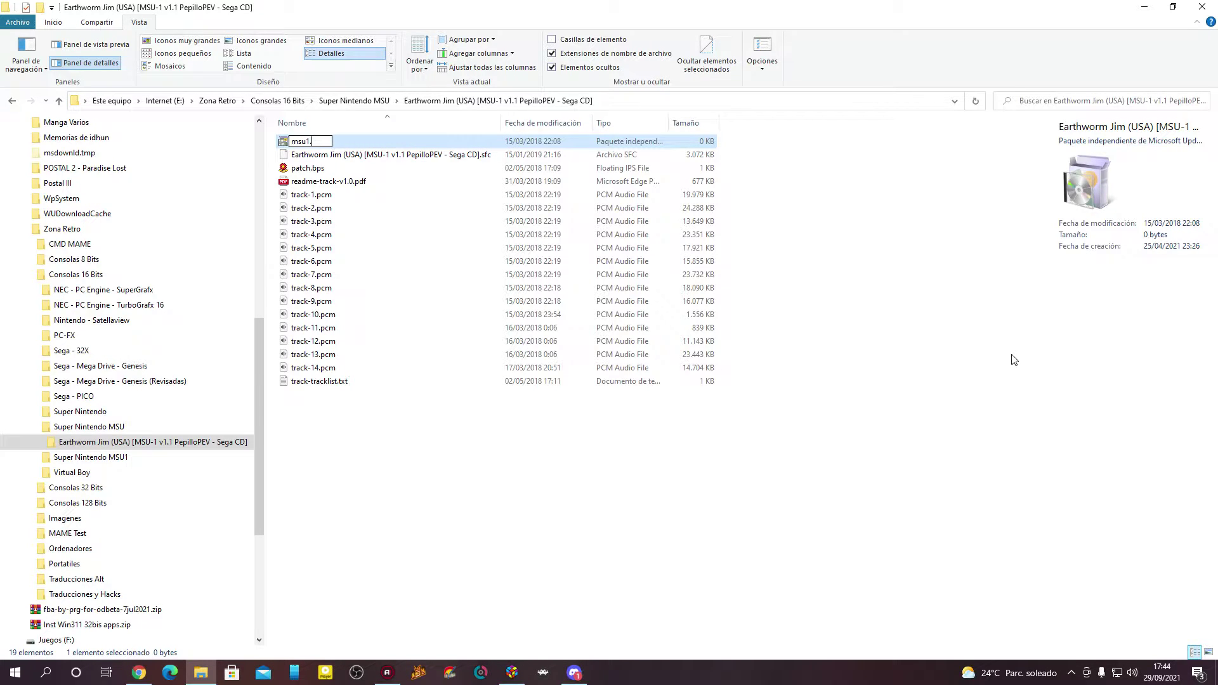
text(rom)
key(ctrl+a)
key(End)
key(Return)
key(Return)
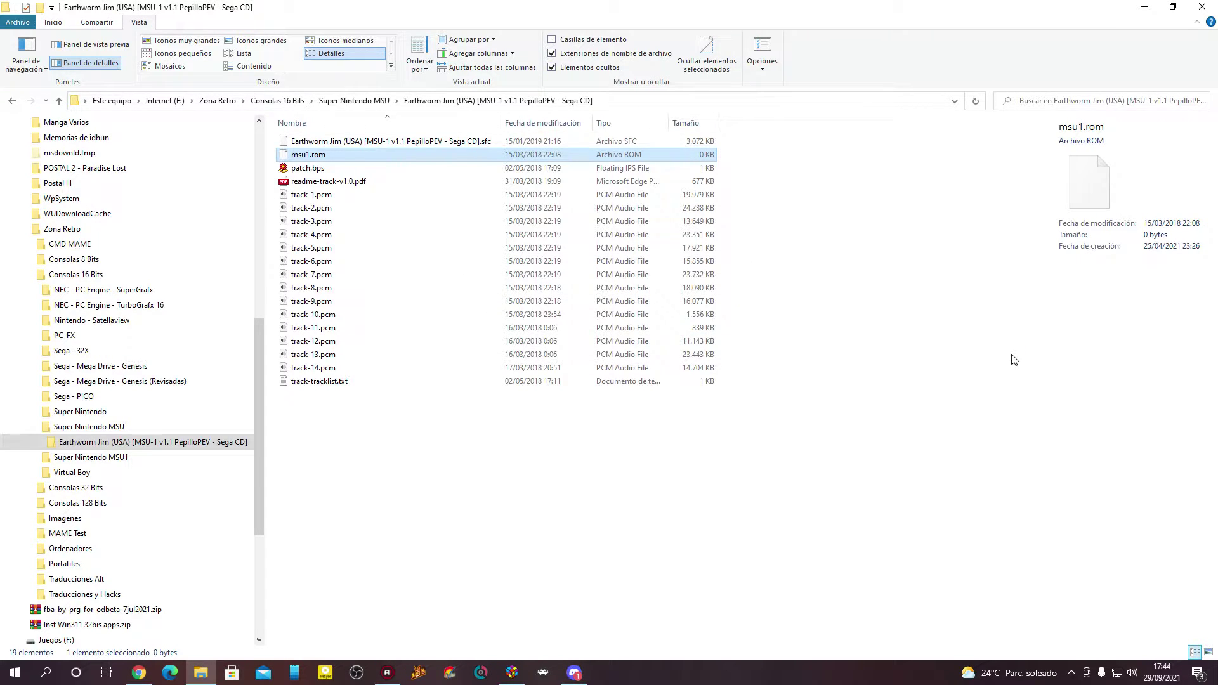
Delete the readme-track-v1.0.pdf file from the Earthworm Jim folder.
key(Up)
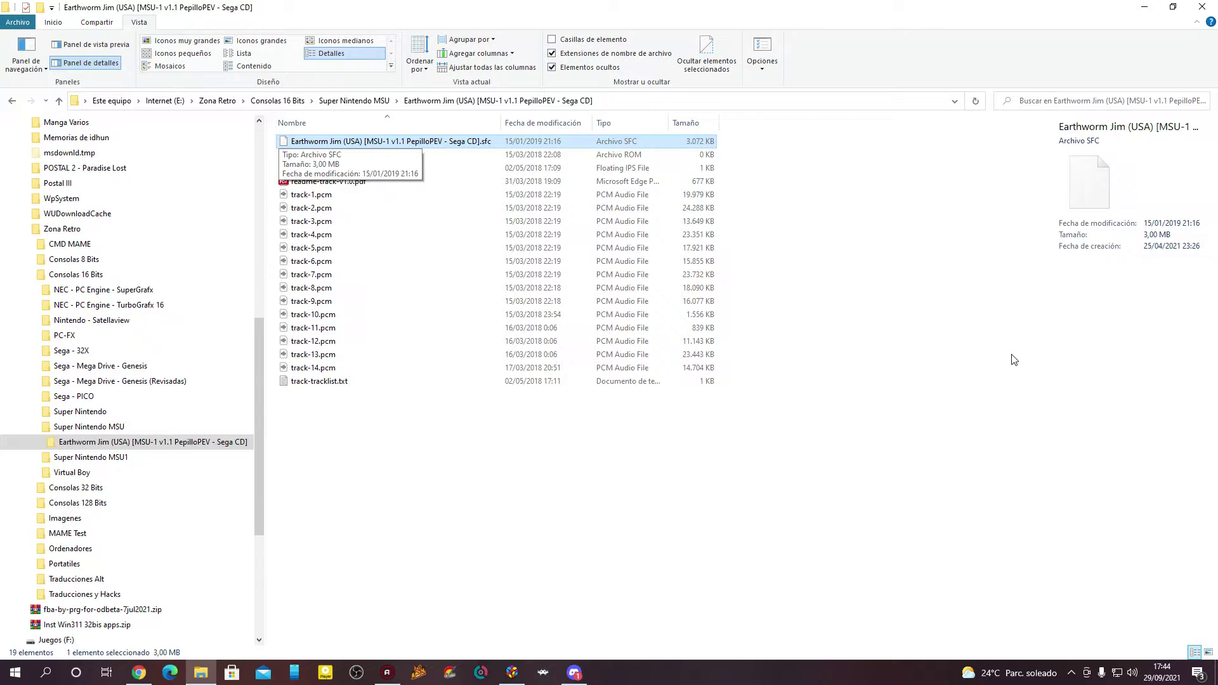
key(Down)
key(Up)
key(Down)
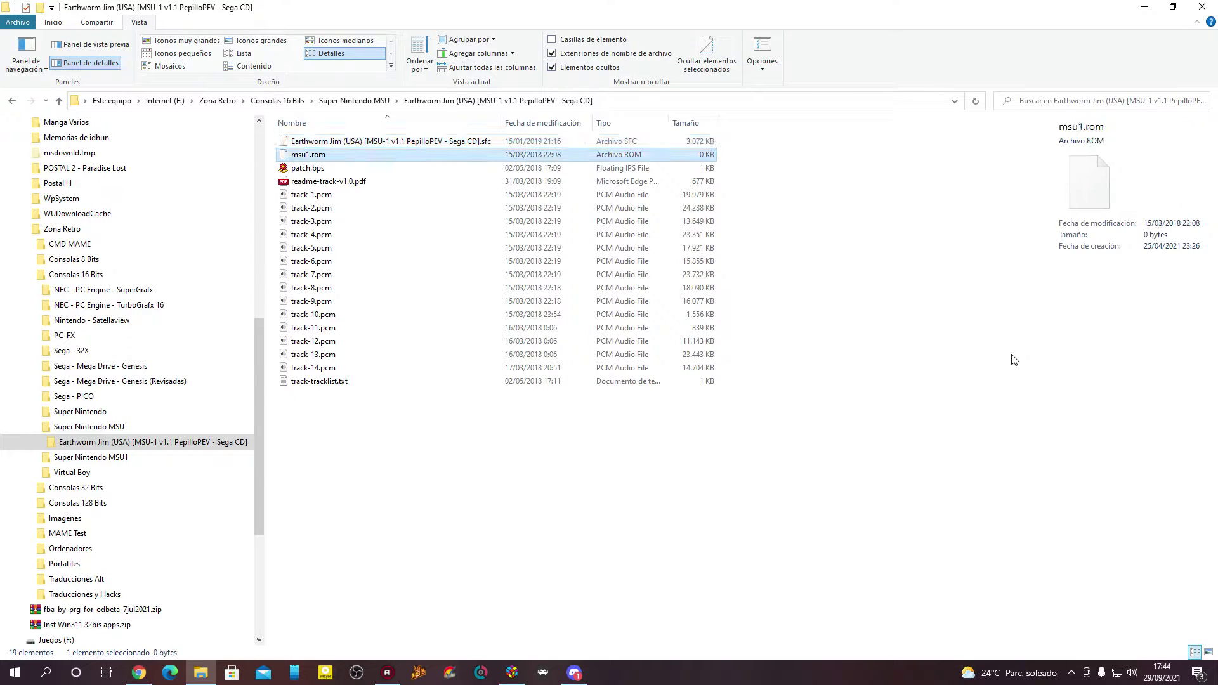
key(Down)
key(Down)
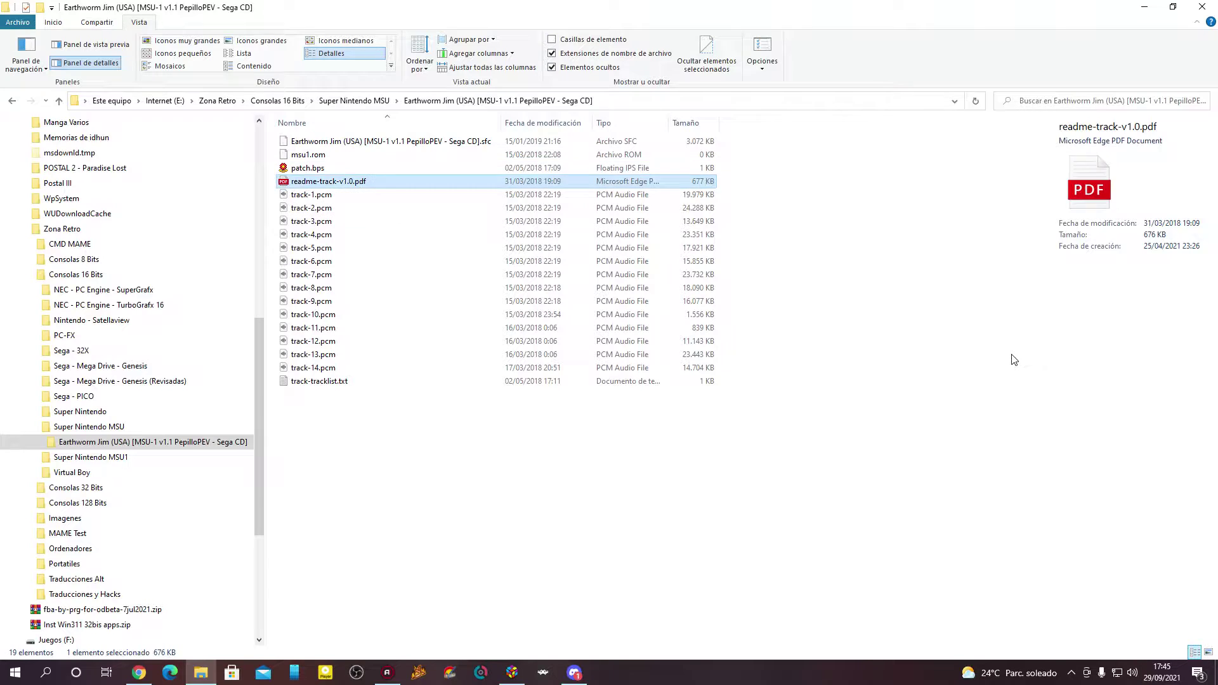
key(Delete)
Delete the track-tracklist.txt file from the end of the Earthworm Jim file list.
key(Down)
key(Down)
key(Down)
key(Down)
key(Down)
key(Down)
key(Down)
key(Down)
key(Down)
key(Down)
key(Down)
key(Down)
key(Down)
key(Down)
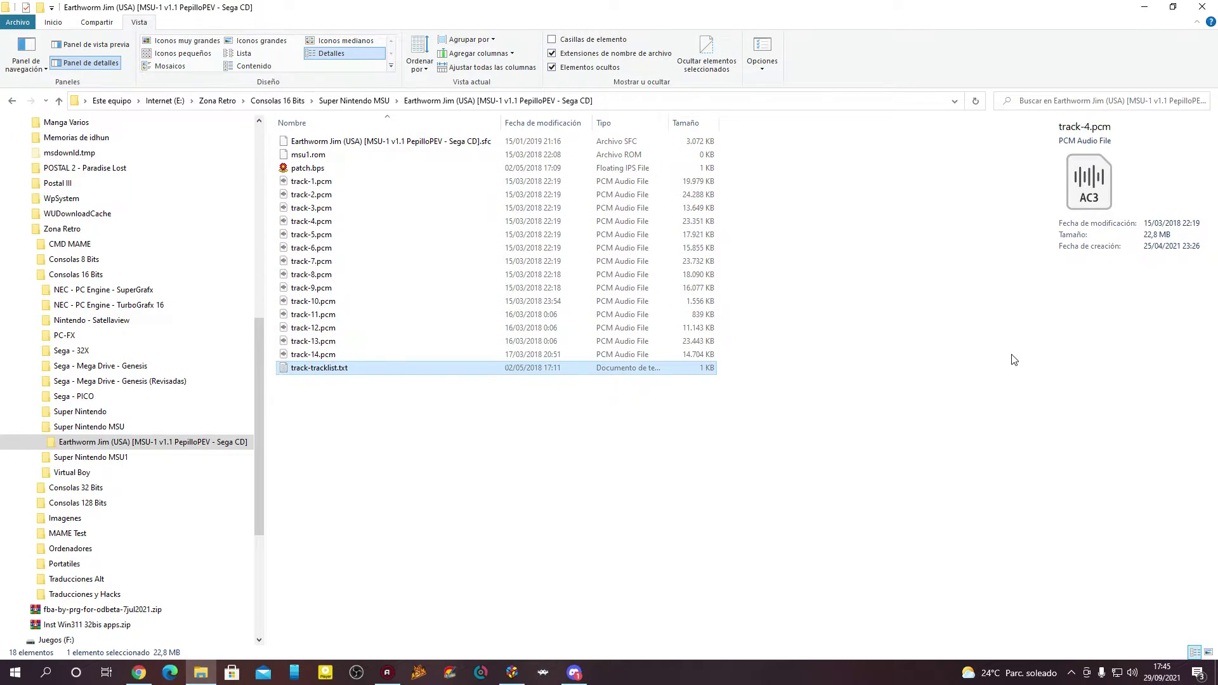
key(Delete)
Review the remaining Earthworm Jim files from the last PCM track back up to msu1.rom.
key(Up)
key(Up)
key(Up)
key(Up)
key(Up)
key(Up)
key(Up)
key(Up)
key(Up)
key(Up)
key(Up)
key(Up)
key(Up)
key(Up)
key(Up)
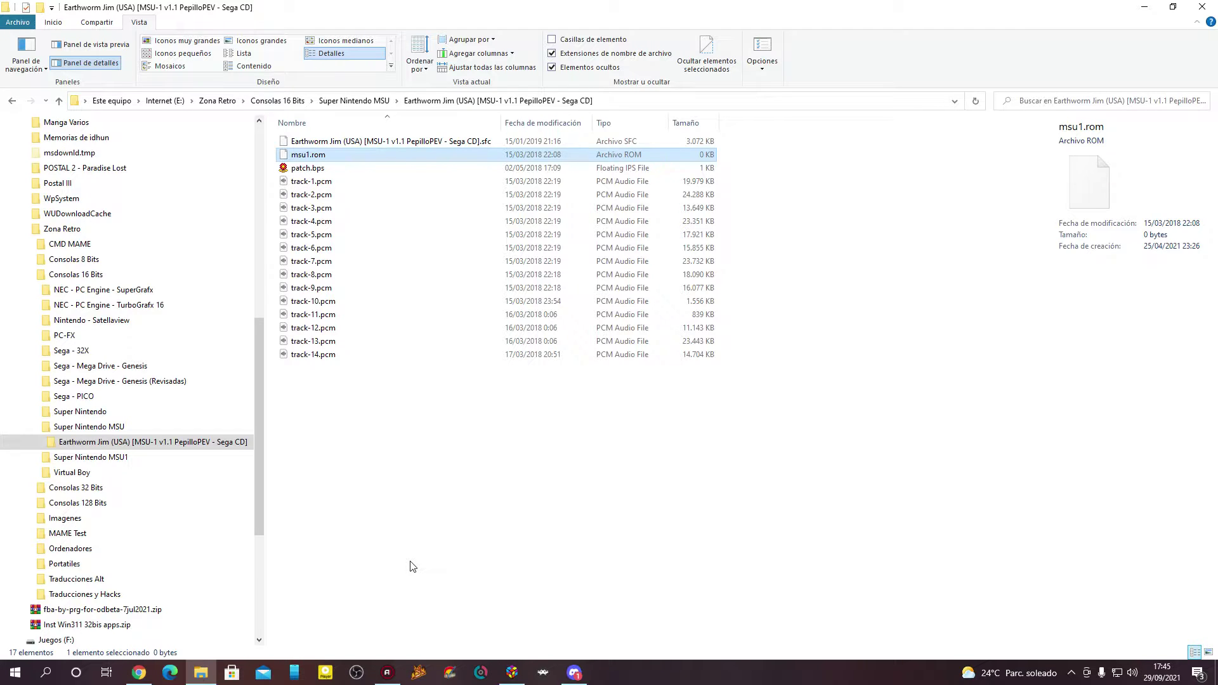
Compress msu1.rom, patch.bps and track-1.pcm to track-14.pcm with WinRAR into a ZIP archive named after the folder, and delete the originals.
key(Down)
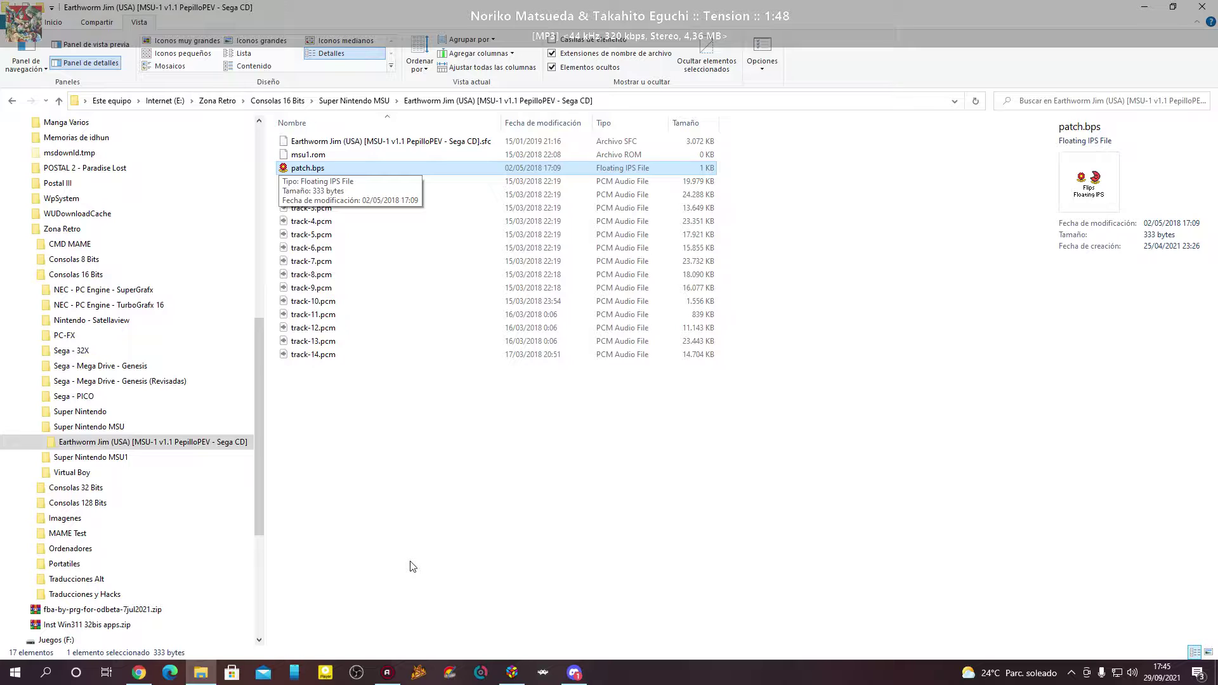
key(Down)
key(Down)
key(Down)
key(Down)
key(Down)
key(Down)
key(Down)
key(Down)
key(Down)
key(Down)
key(Down)
key(Down)
key(Down)
key(Down)
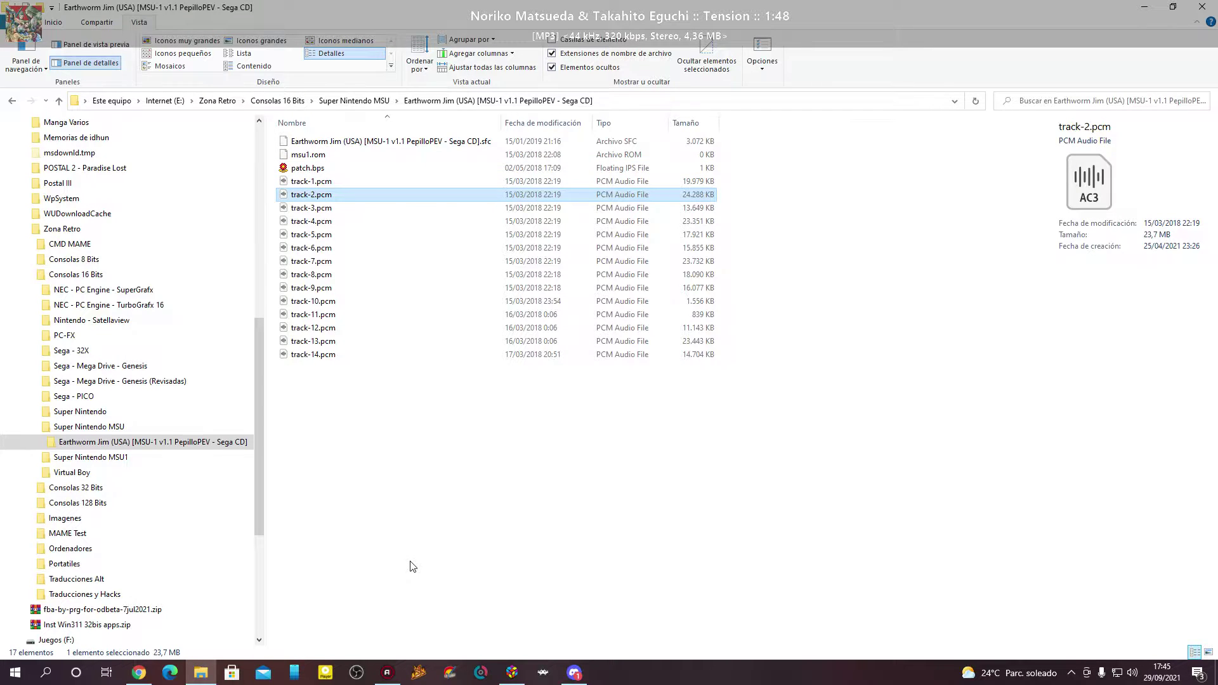
key(Up)
key(shift+Up)
key(shift+Up)
key(shift+Up)
key(shift+Up)
key(shift+Up)
key(shift+Up)
key(shift+Up)
key(shift+Up)
key(shift+Up)
key(shift+Up)
key(shift+Up)
key(shift+Up)
key(shift+Up)
key(shift+Up)
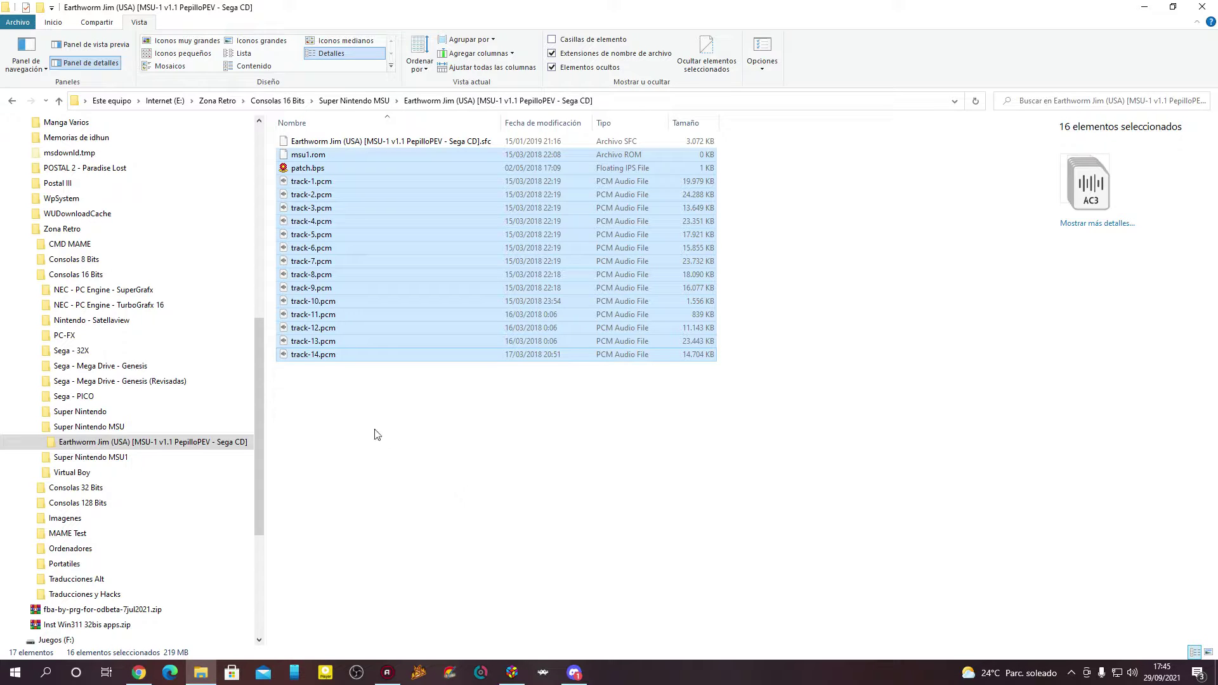
right_click(308, 160)
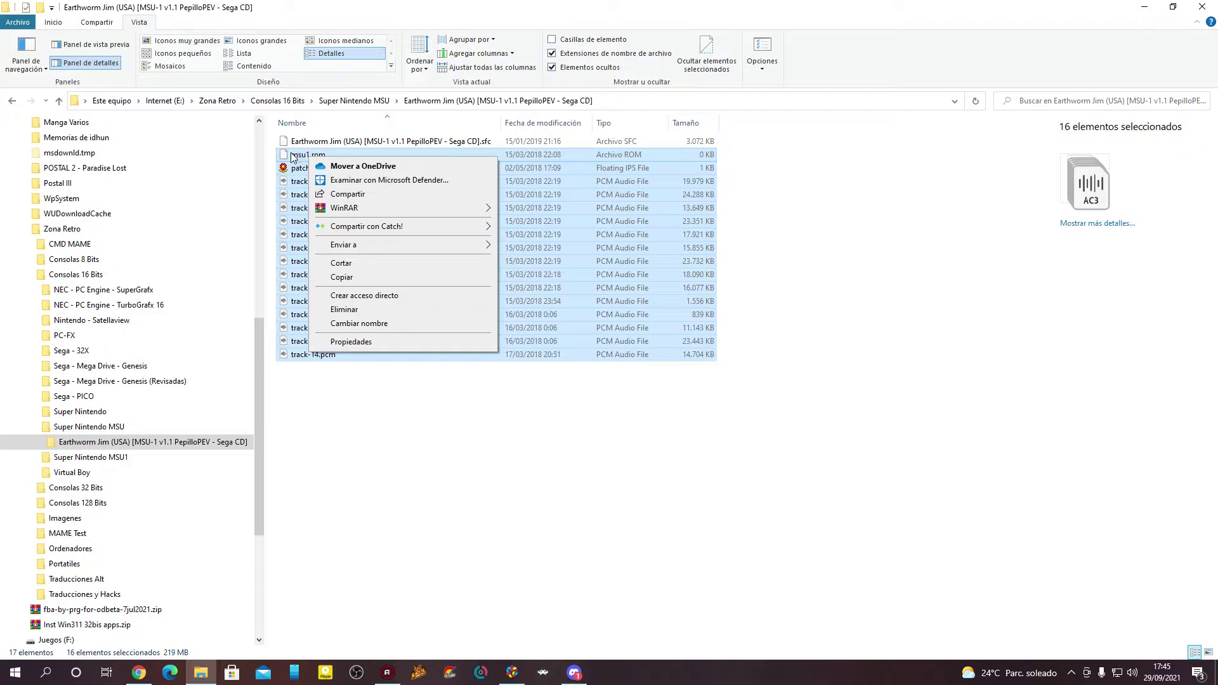
mouse_move(359, 212)
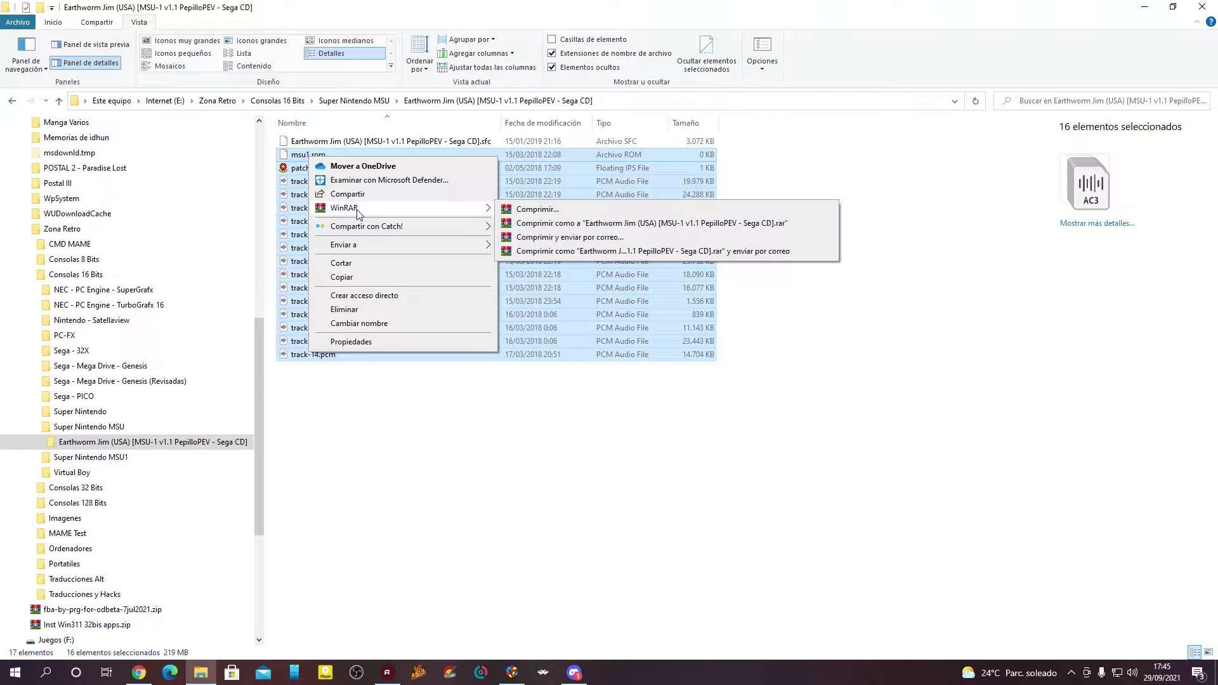
click(564, 213)
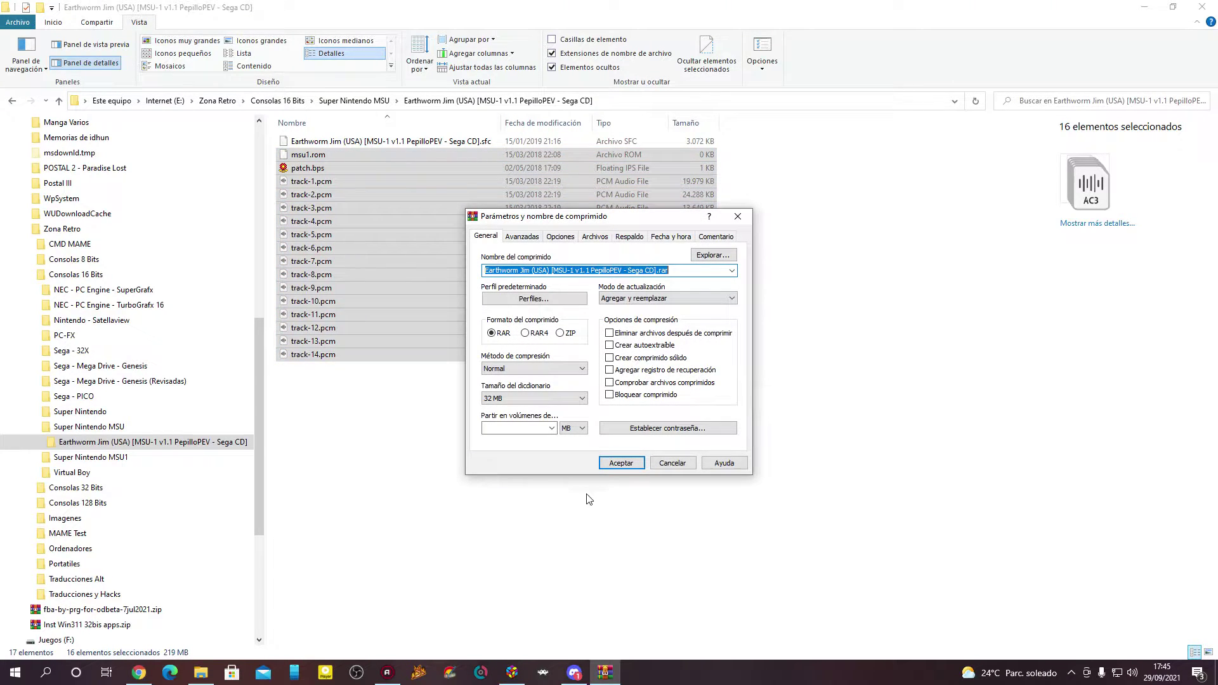
click(560, 333)
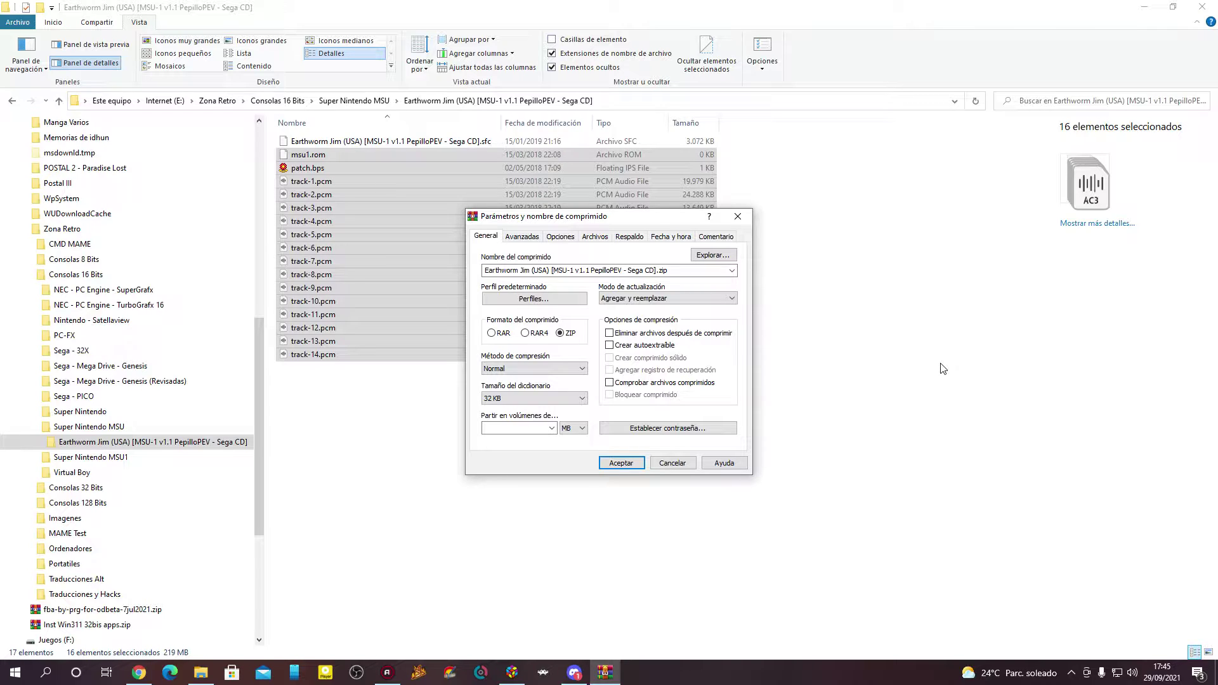
click(621, 463)
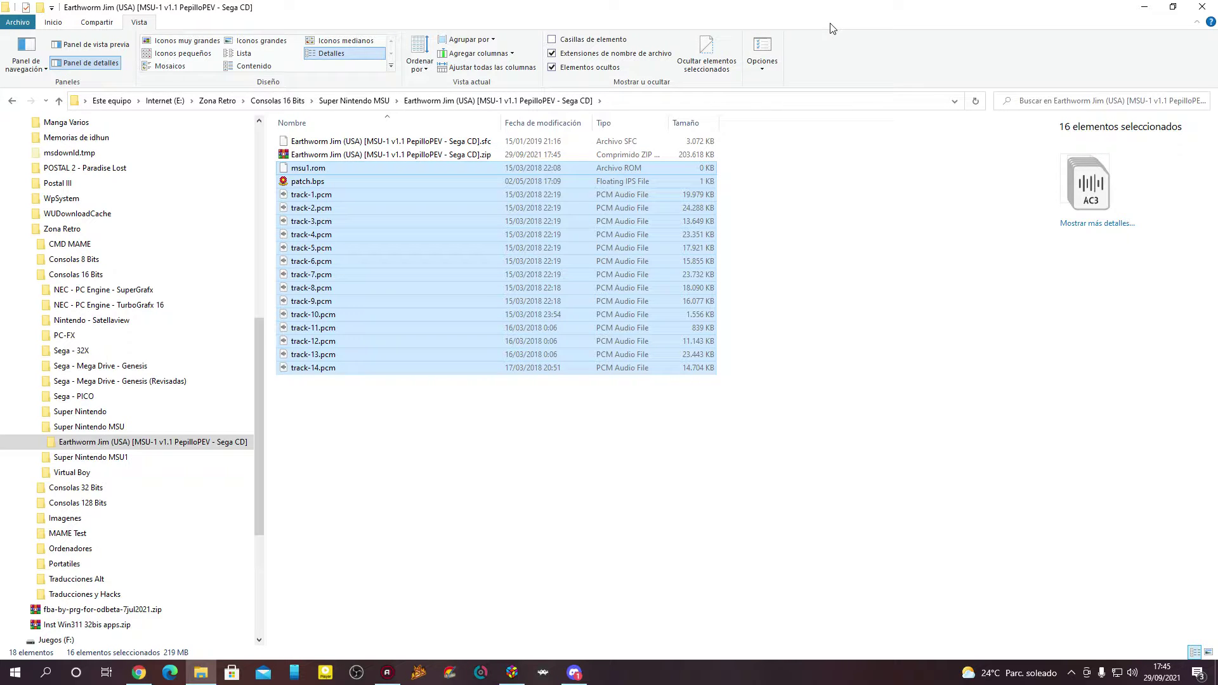
key(Delete)
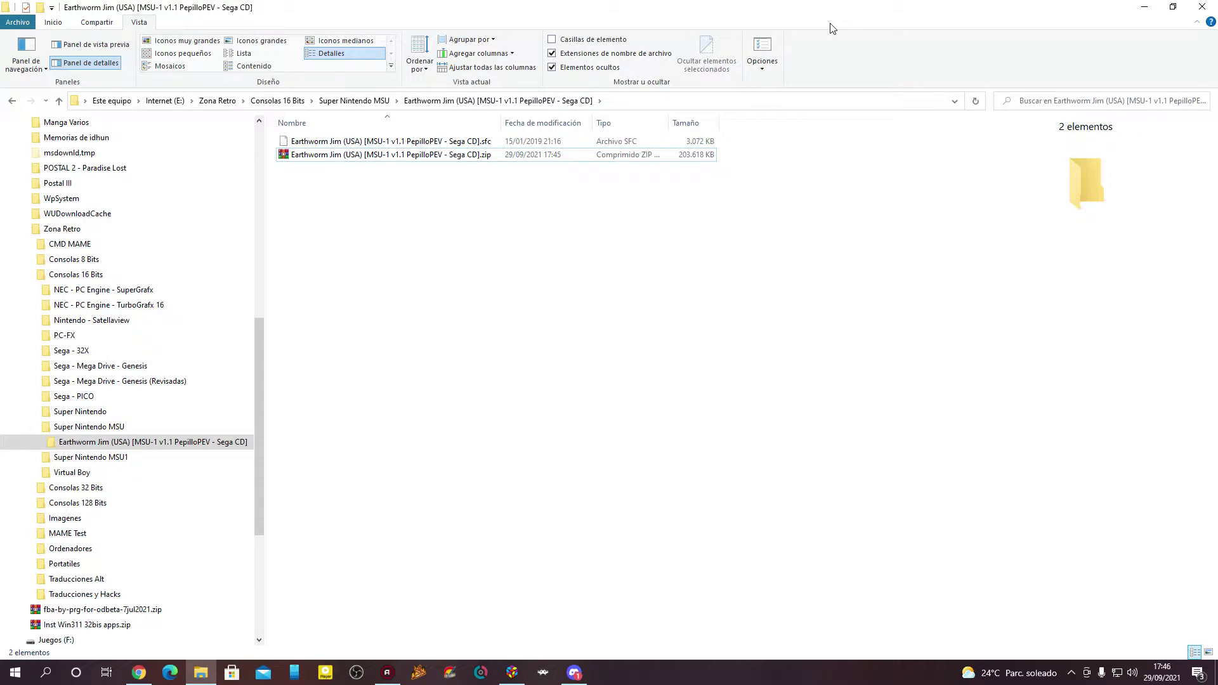
Change the ZIP archive's extension to .msu1 and fit the Name column to the full file names.
key(Down)
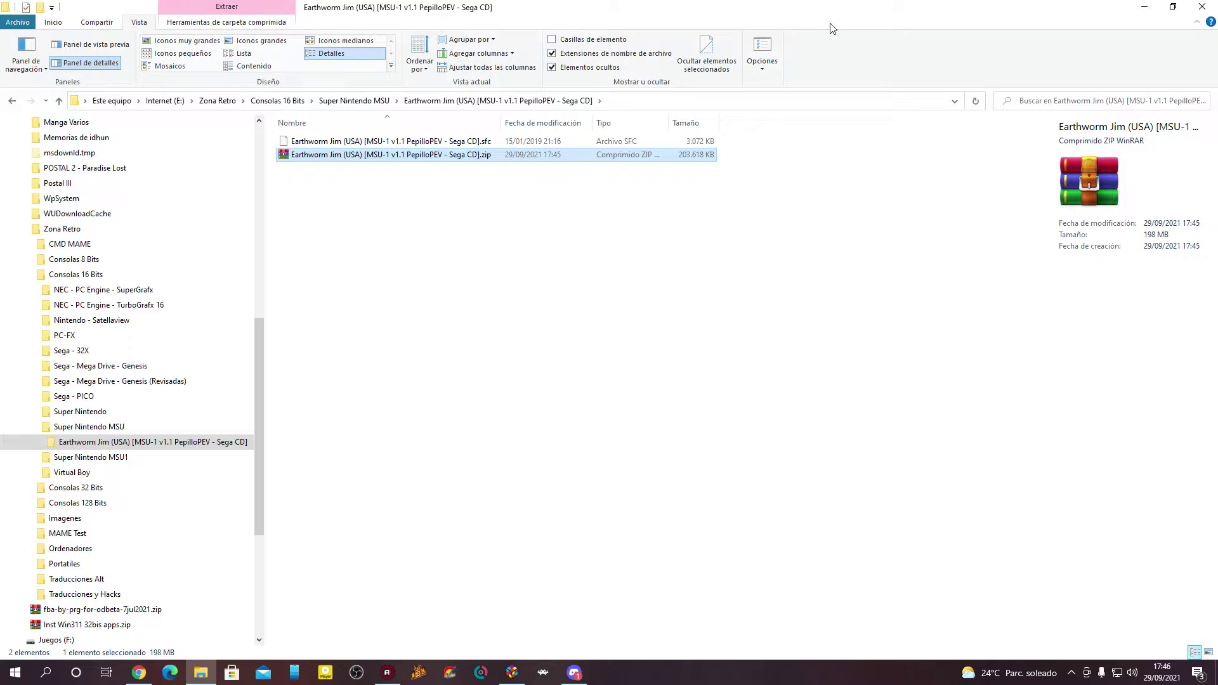
key(F2)
key(Right)
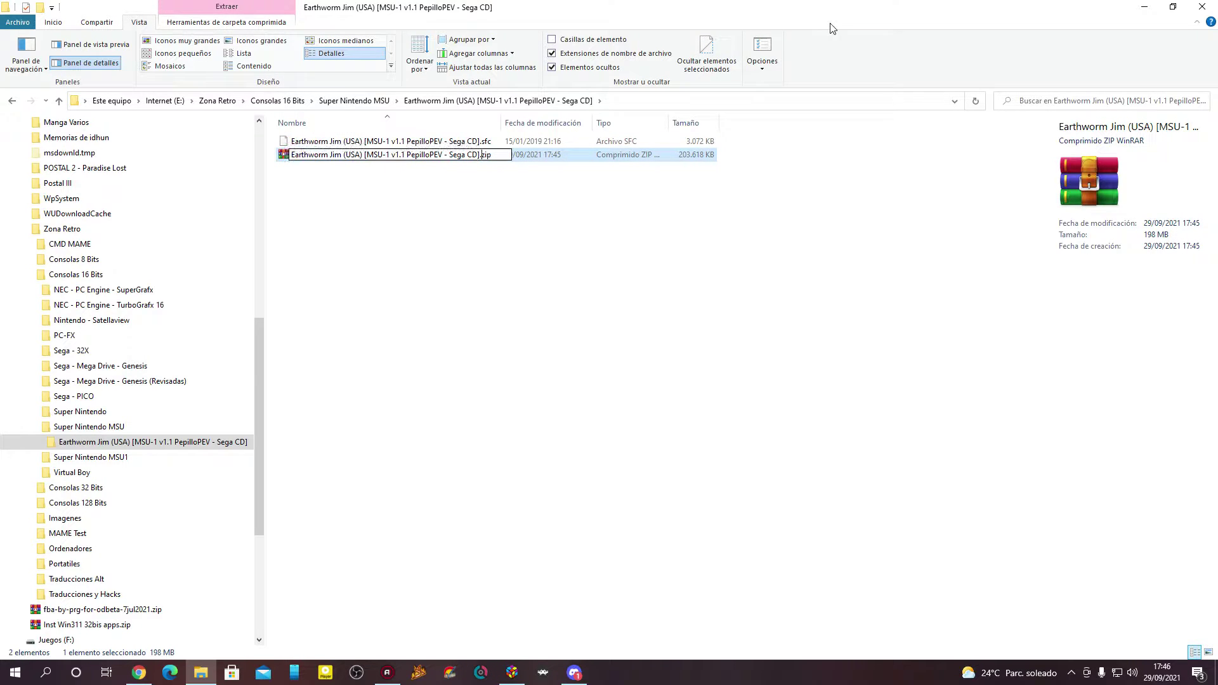
key(BackSpace)
key(BackSpace)
key(BackSpace)
text(msu1)
key(Return)
key(Return)
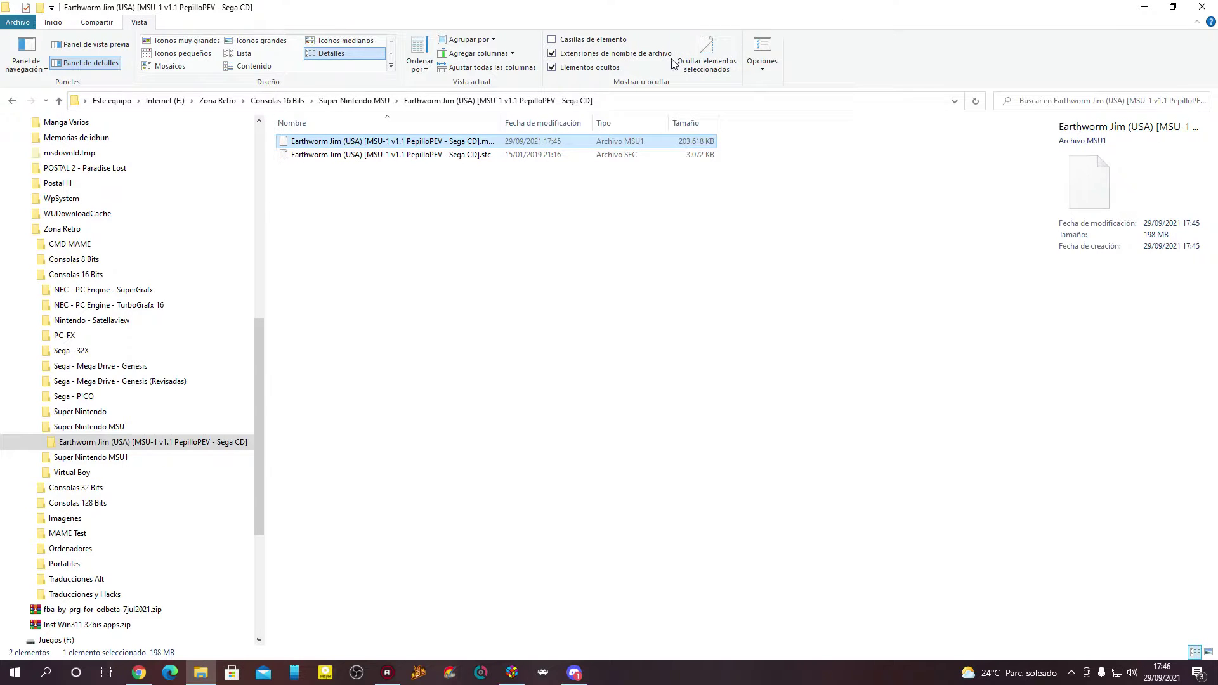
double_click(506, 123)
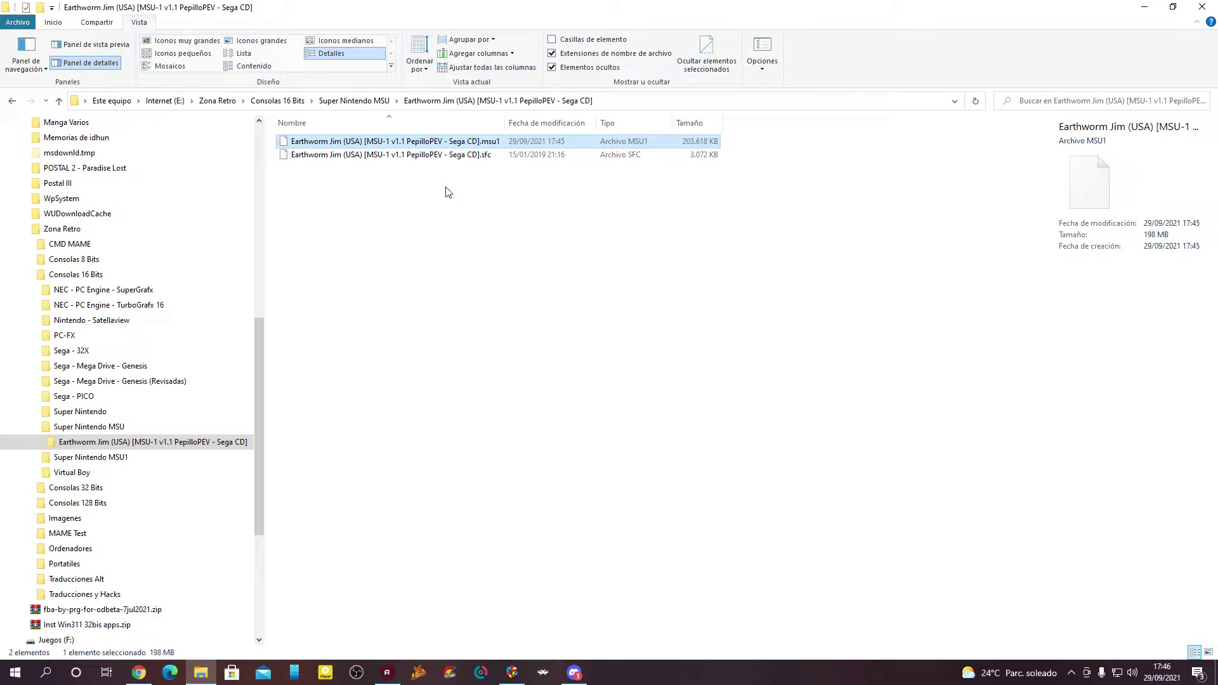
Change the .msu1 file's extension back to .zip, open the archive to examine its contents, and close it.
key(ctrl+a)
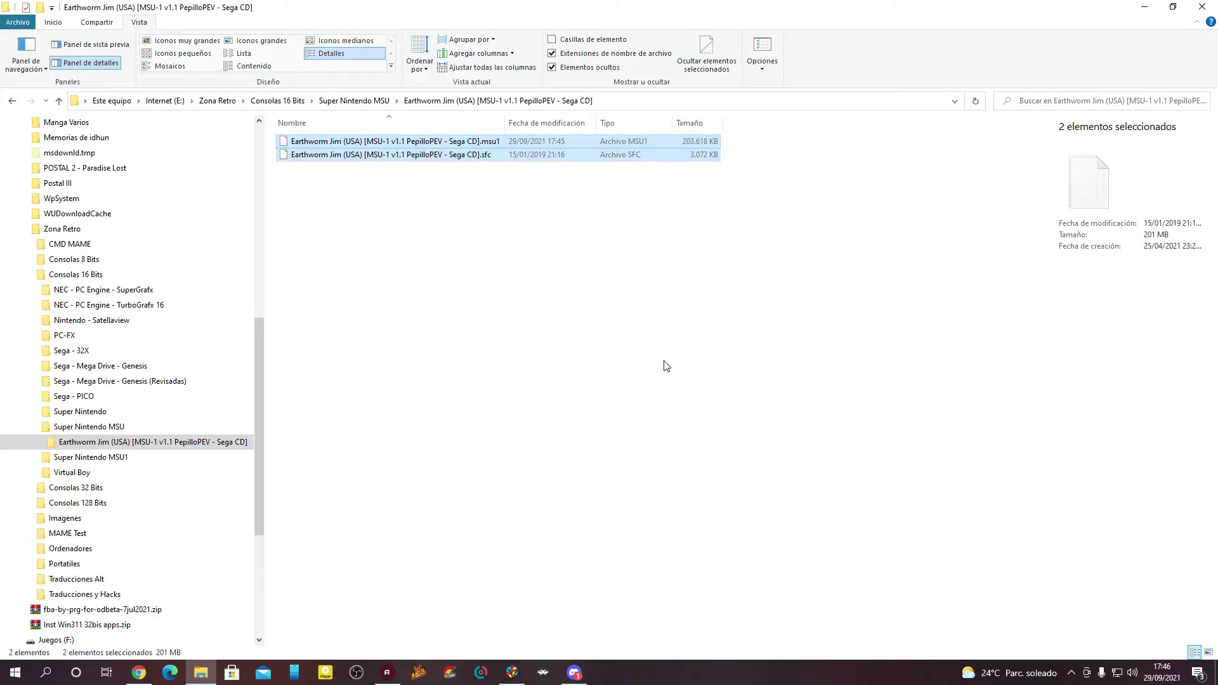
key(Up)
key(F2)
key(Right)
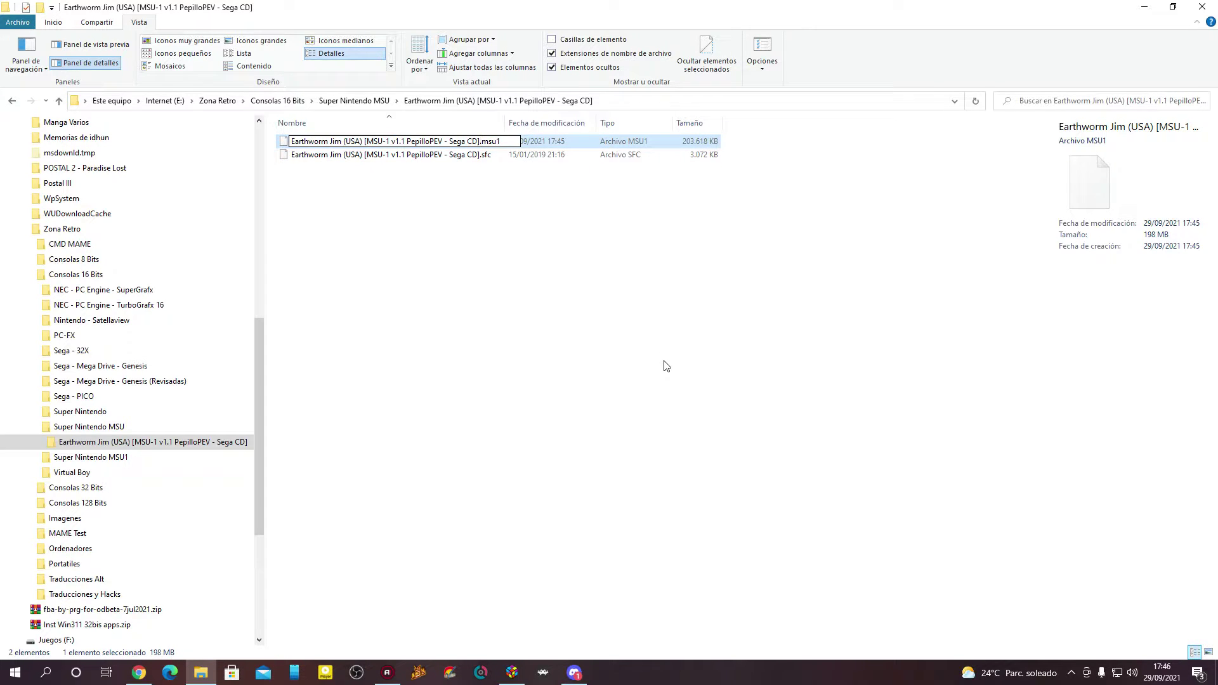
key(Delete)
key(Delete)
key(Delete)
key(Delete)
text(zip)
key(Return)
key(Return)
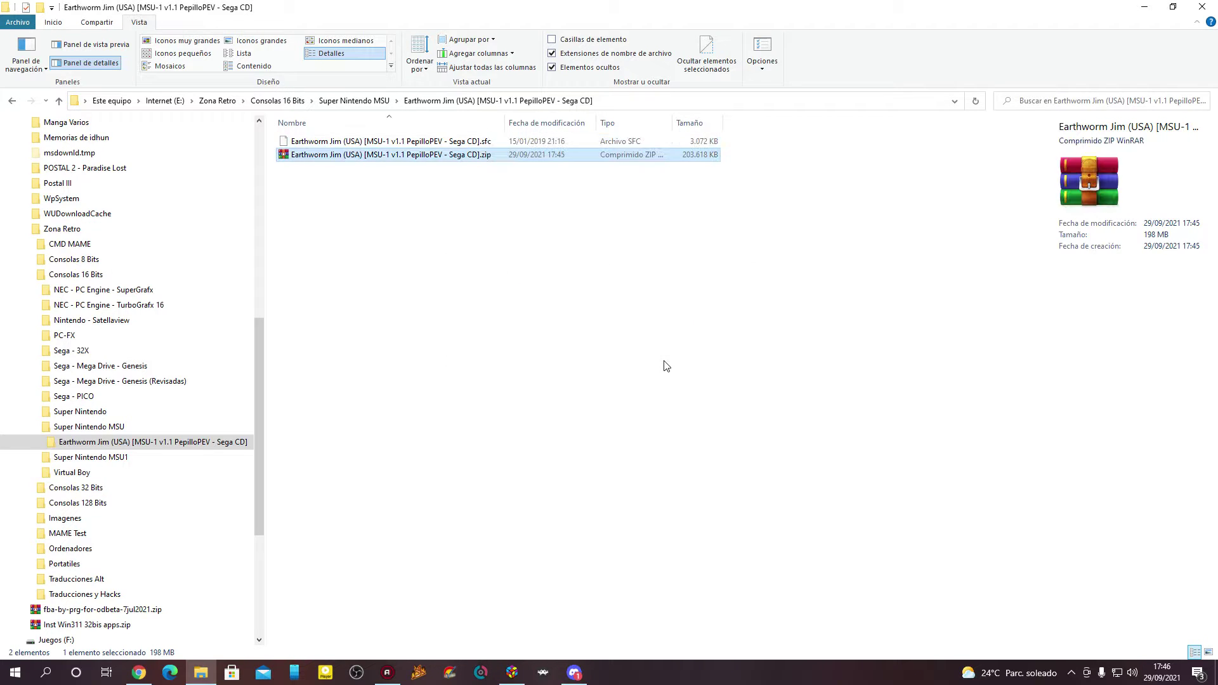
double_click(365, 155)
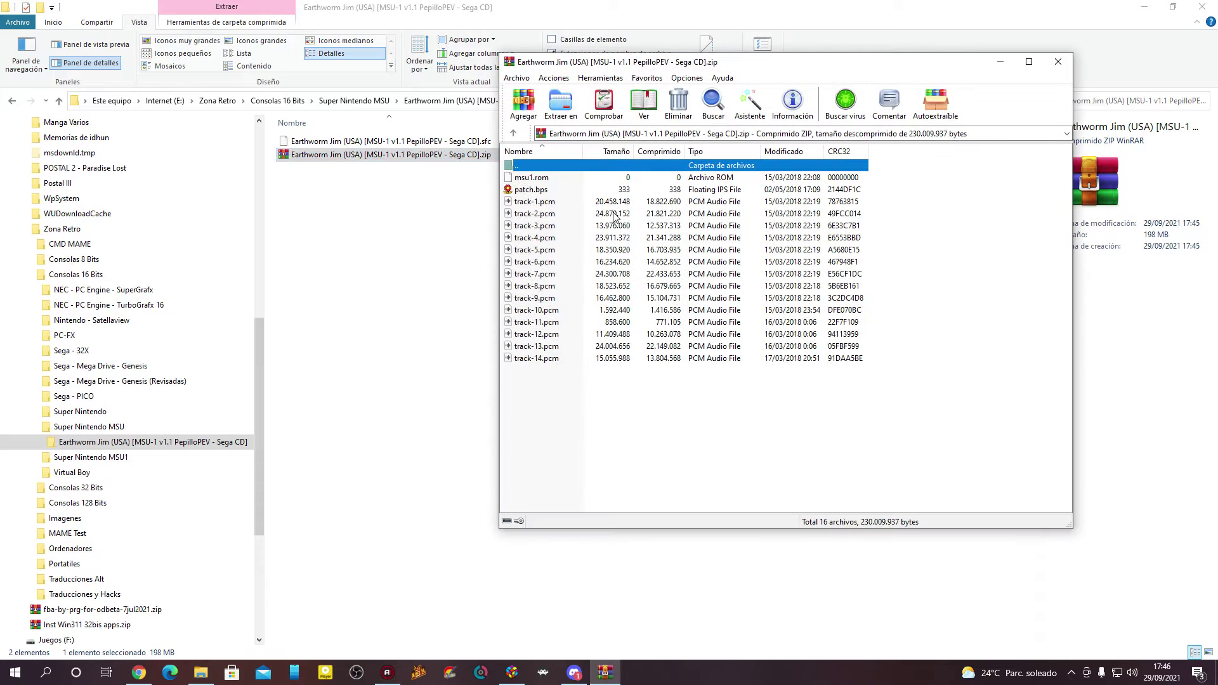
click(1059, 62)
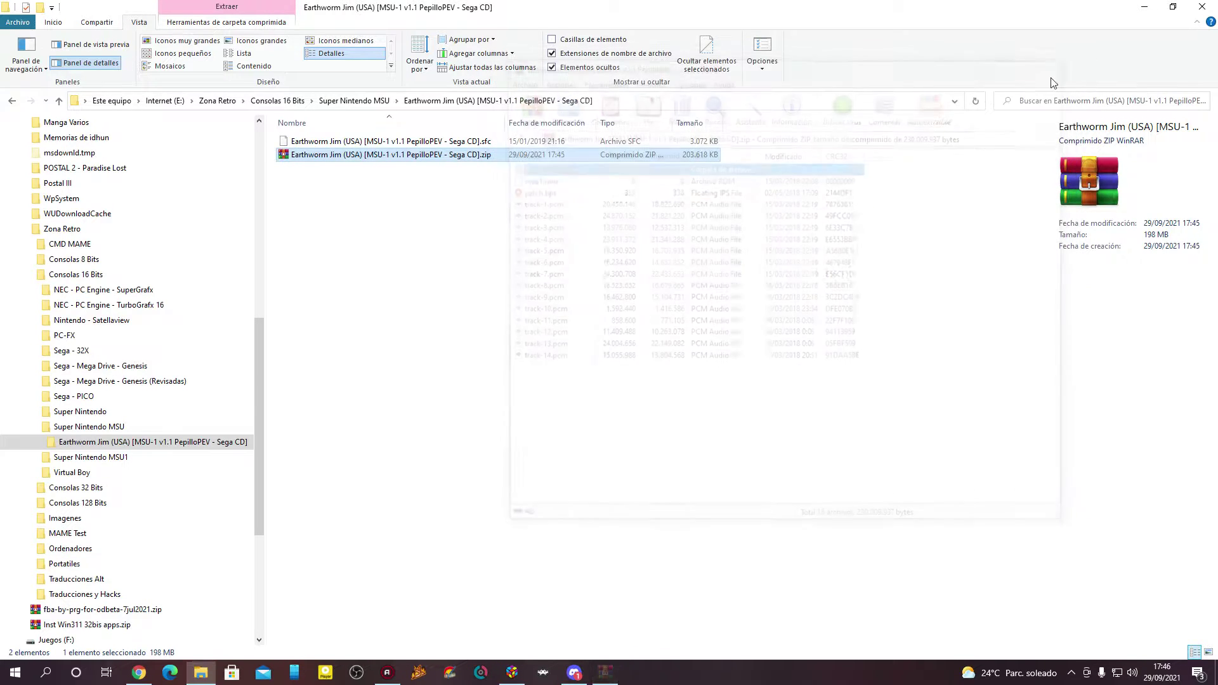
Rename the Earthworm Jim .zip archive with the .msu1 extension again, keeping its base name.
key(F2)
key(Right)
key(BackSpace)
key(BackSpace)
key(BackSpace)
text(msu1)
key(Return)
key(Return)
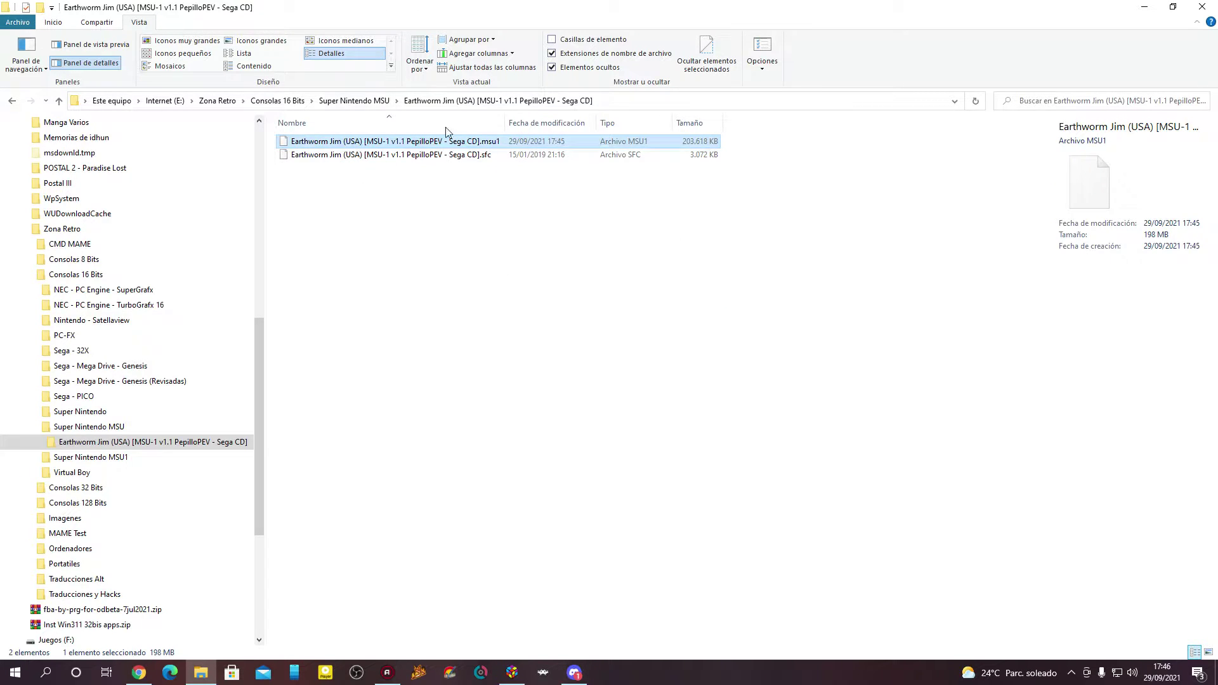
Move the Earthworm Jim .msu1 and .sfc files into the Super Nintendo MSU1 folder, and open the Earthworm Jim 2 folder in Super Nintendo MSU.
drag(356, 179, 171, 454)
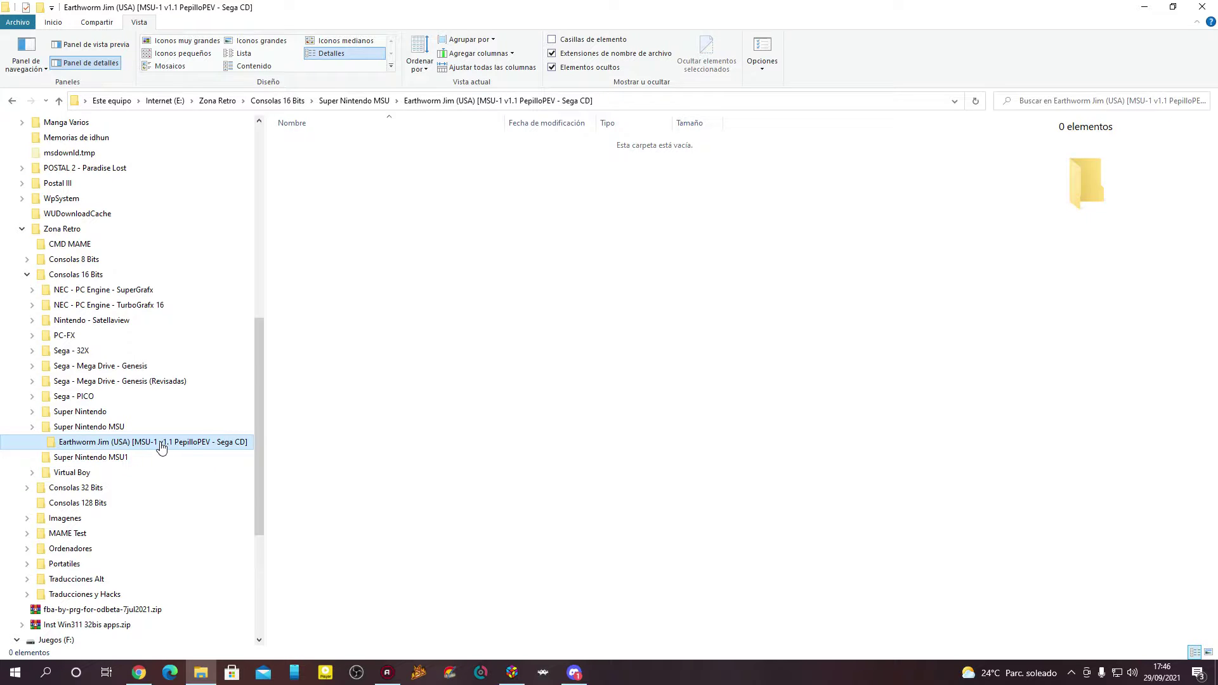
click(159, 428)
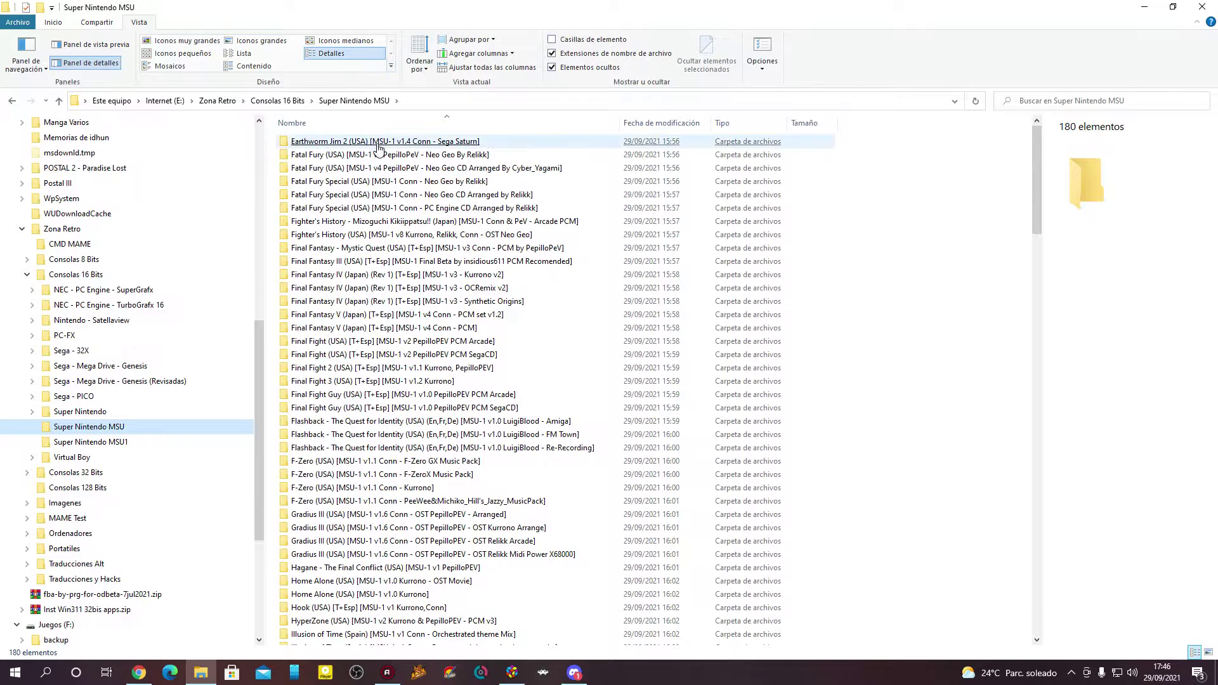
double_click(378, 143)
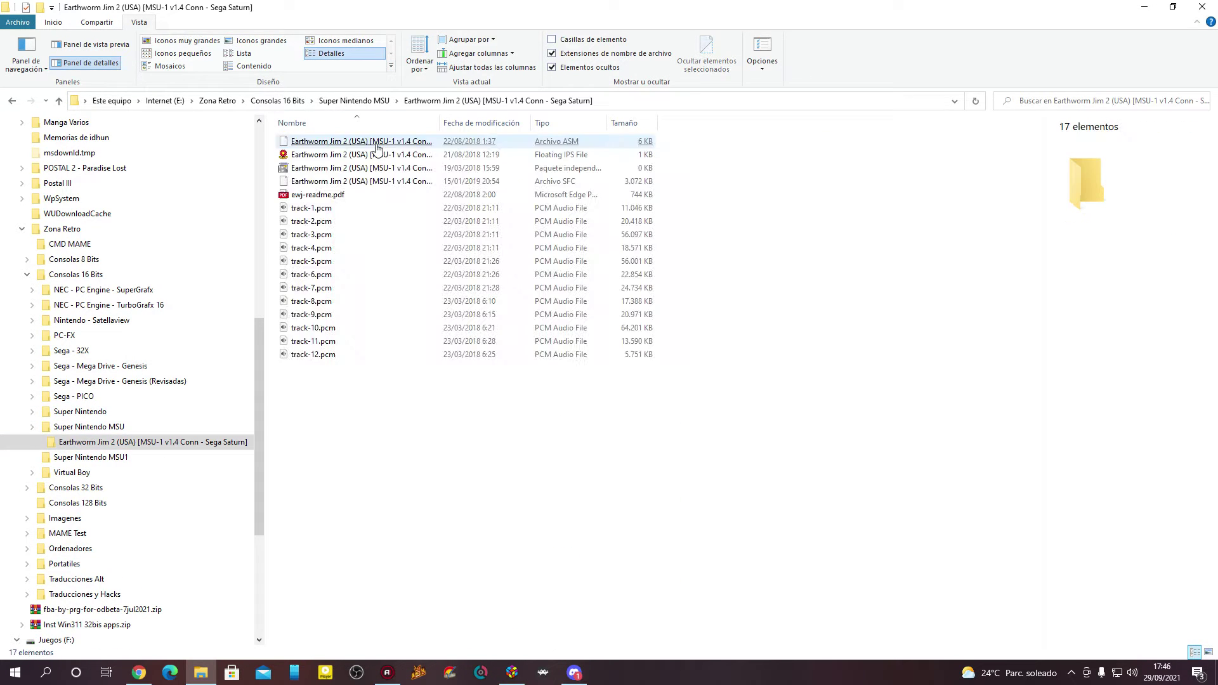
Examine the full file names in the Earthworm Jim 2, Fatal Fury (Neo Geo) and Fatal Fury Special (Neo Geo) folders.
double_click(440, 123)
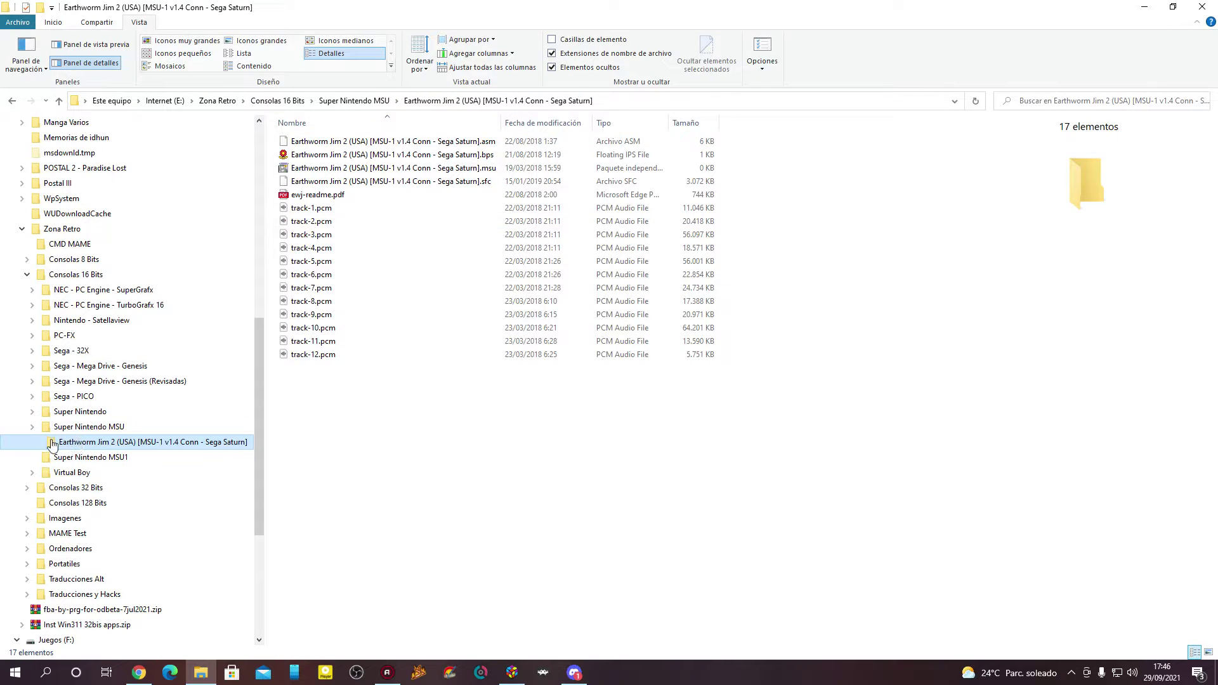
click(71, 432)
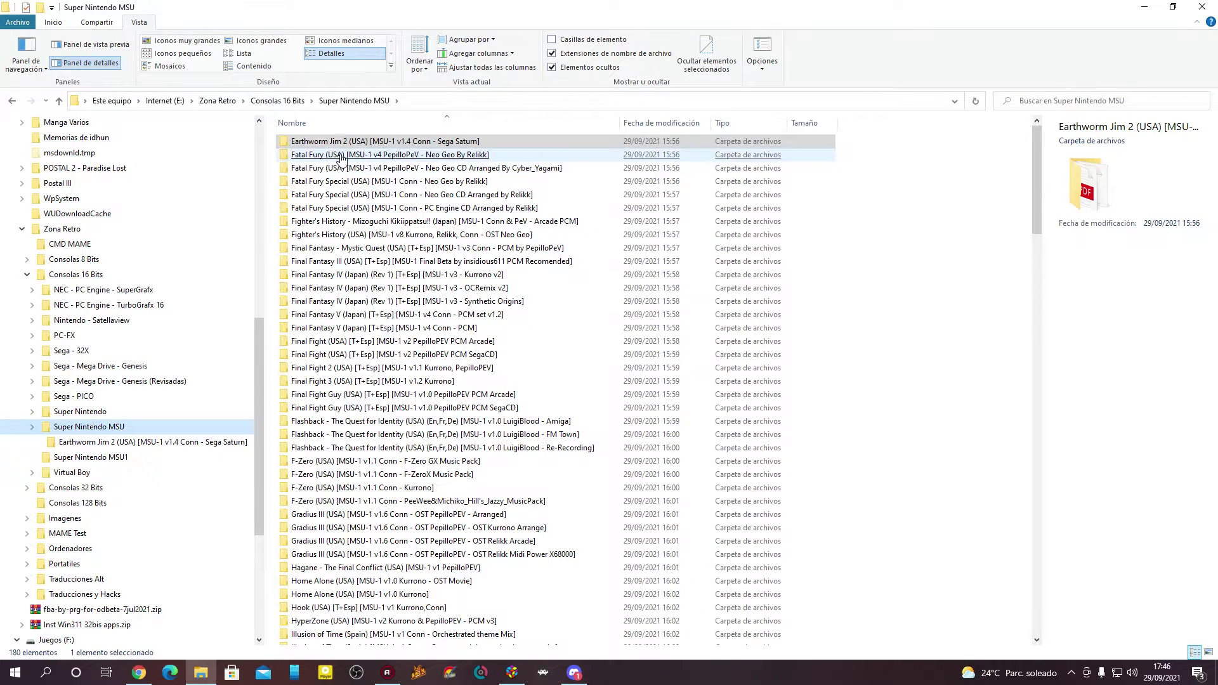
double_click(365, 155)
double_click(440, 120)
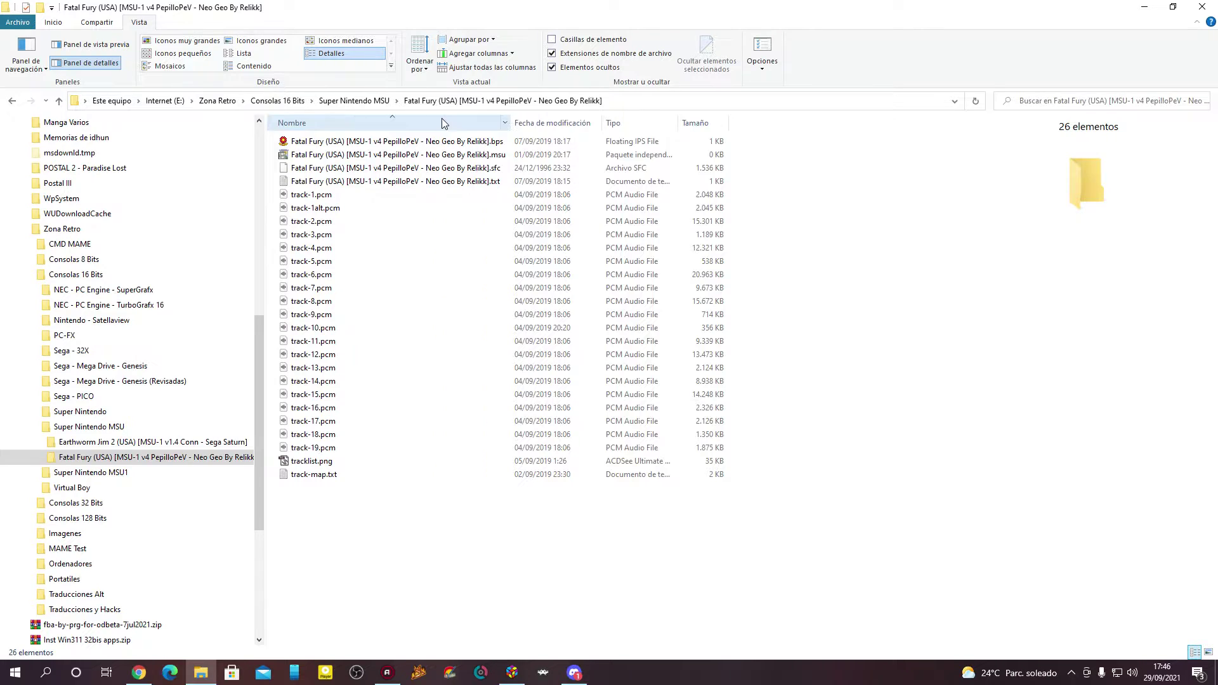
click(480, 143)
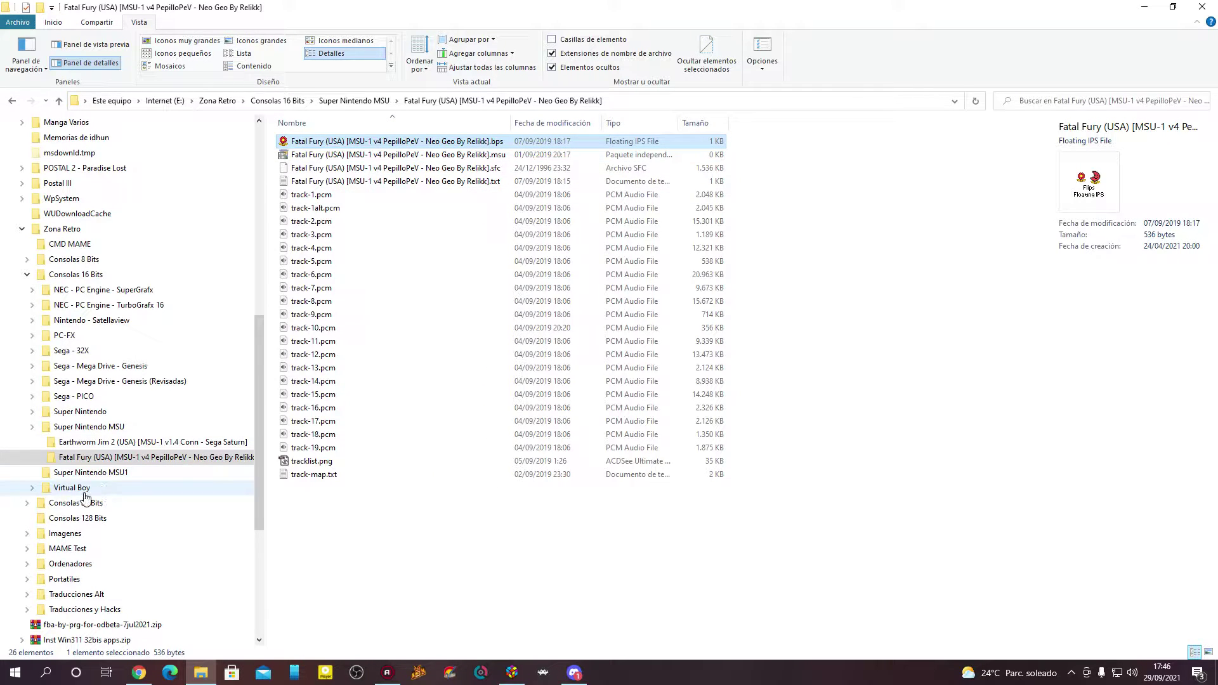
click(76, 431)
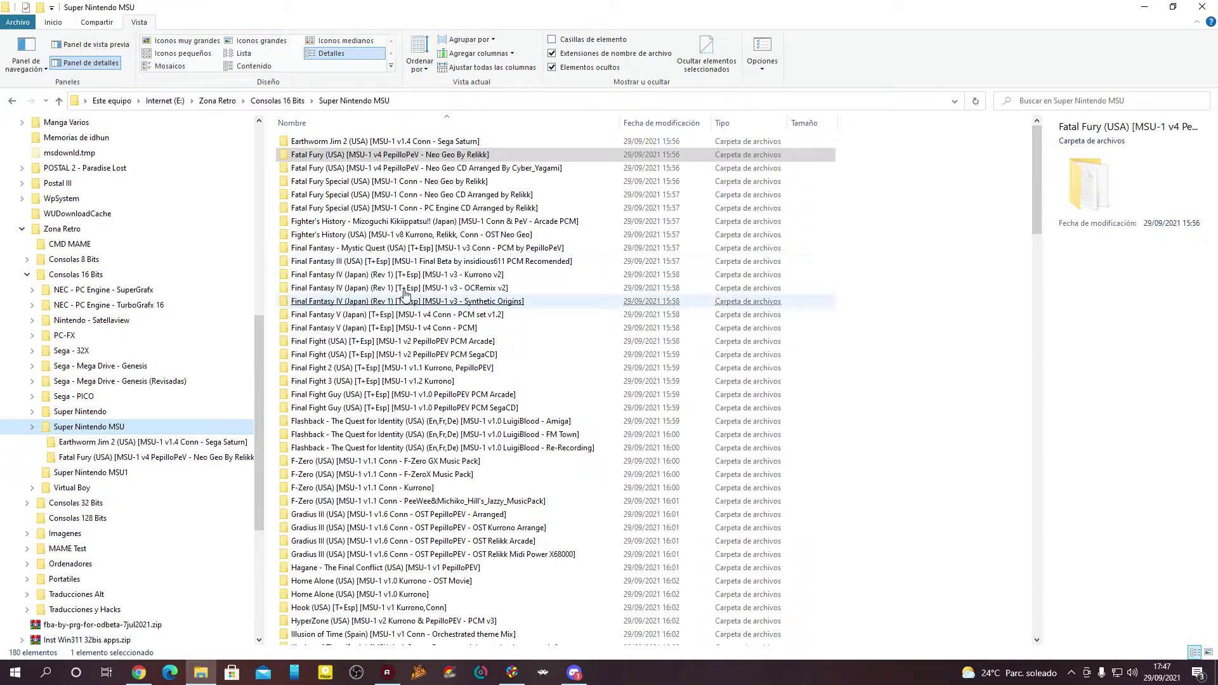
double_click(406, 168)
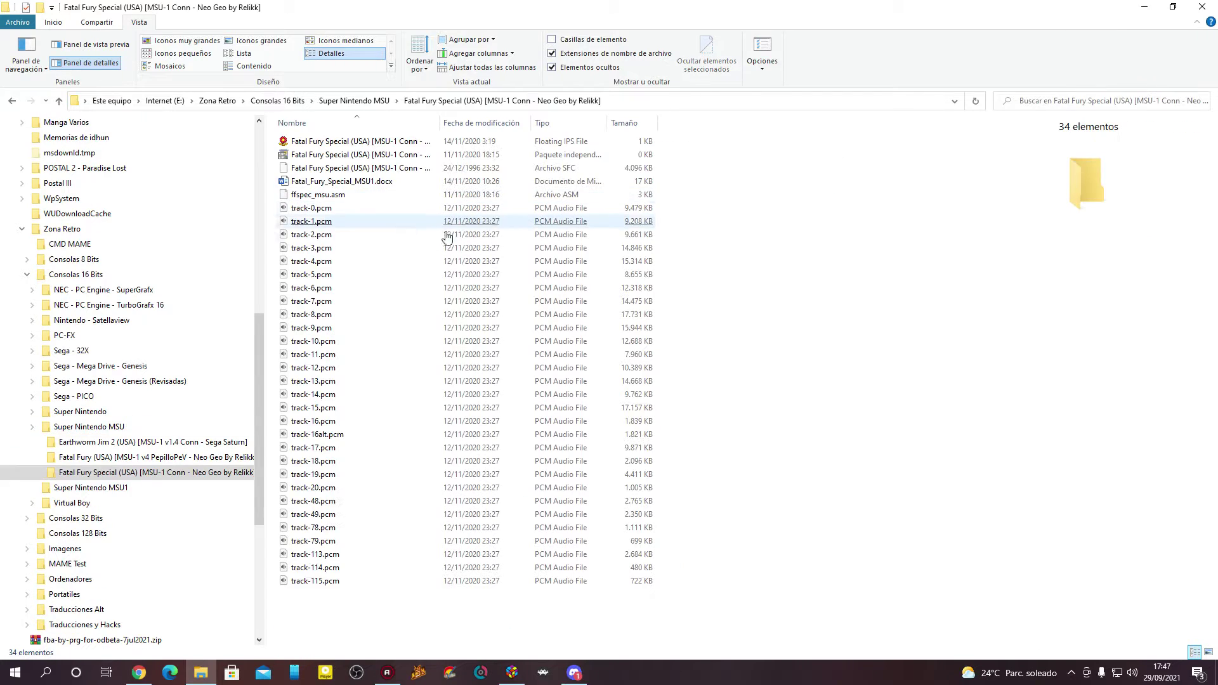
double_click(441, 122)
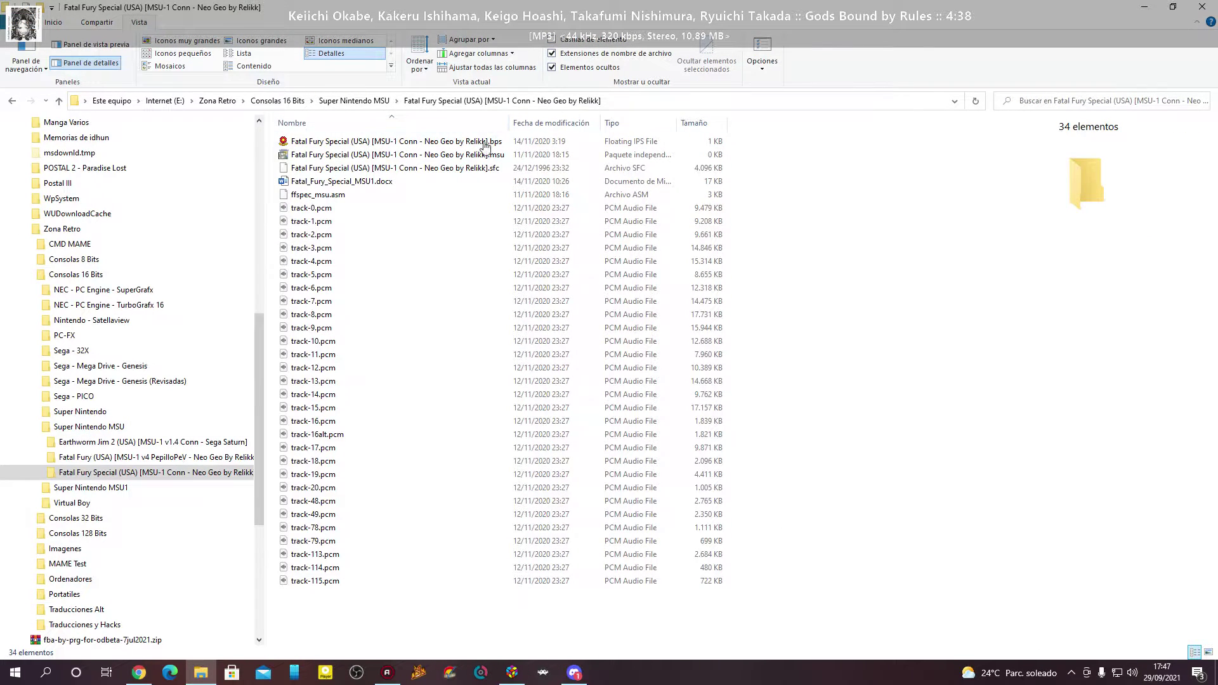
click(166, 423)
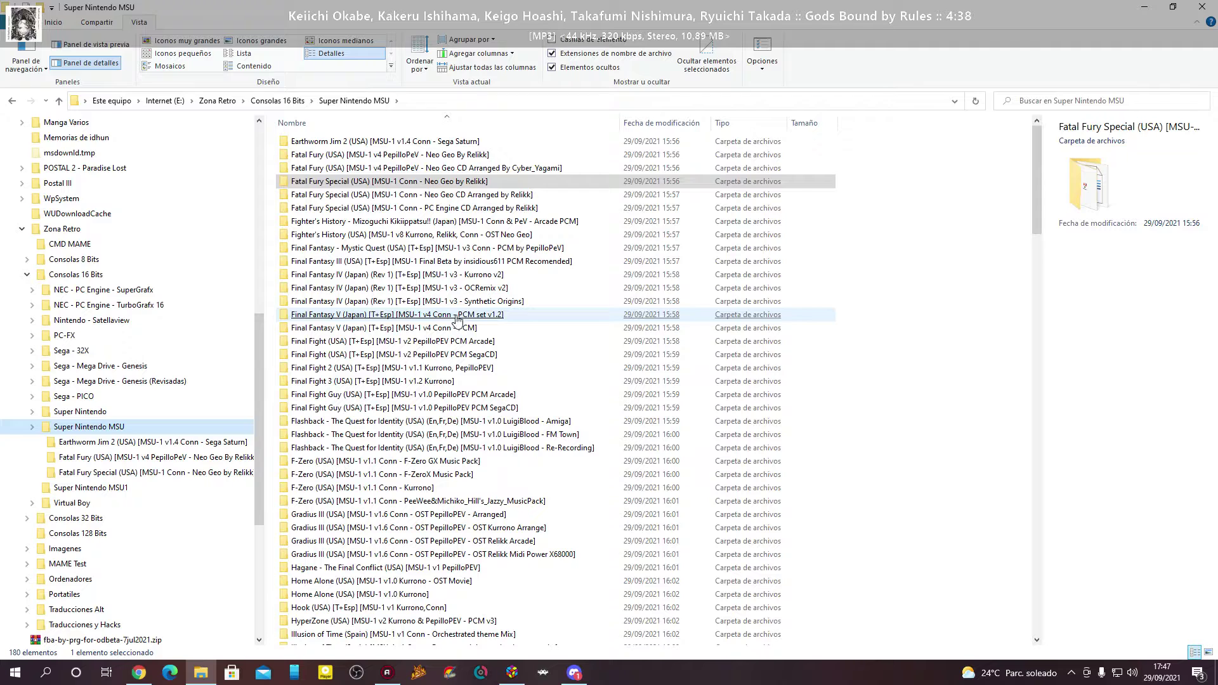
Open the Fighter's History - Mizoguchi Kikiippatsu!! (Japan) folder in Super Nintendo MSU and fit the Name column to the full file names.
double_click(320, 222)
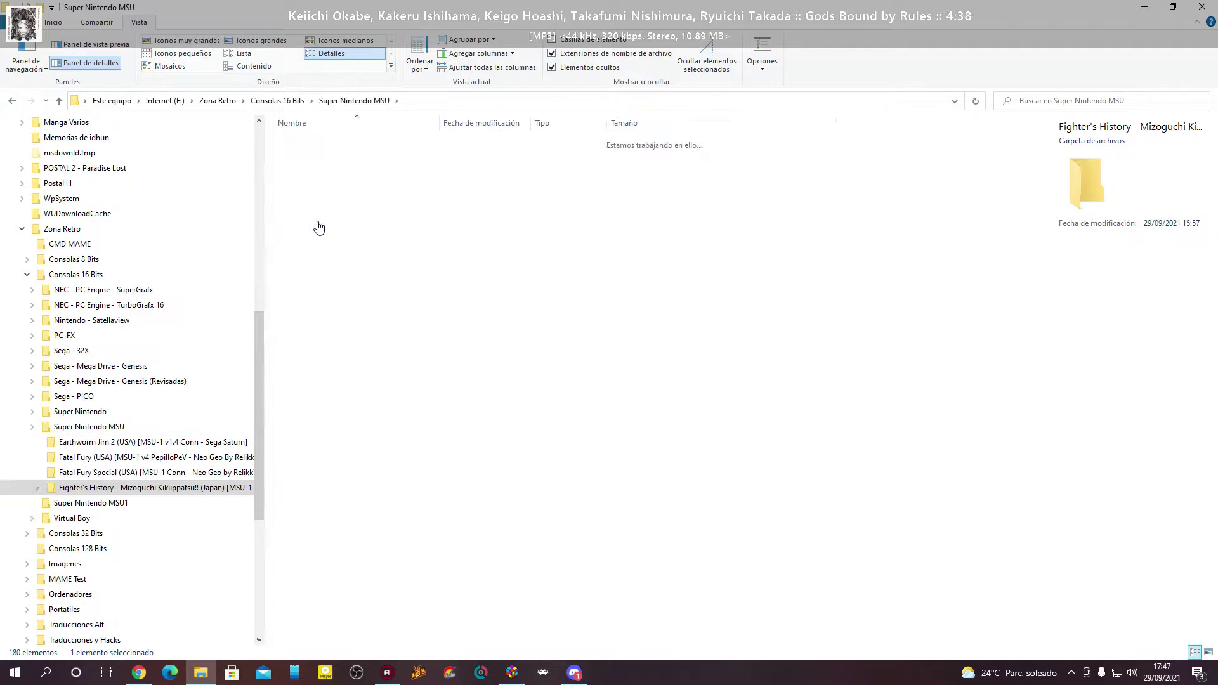
double_click(440, 122)
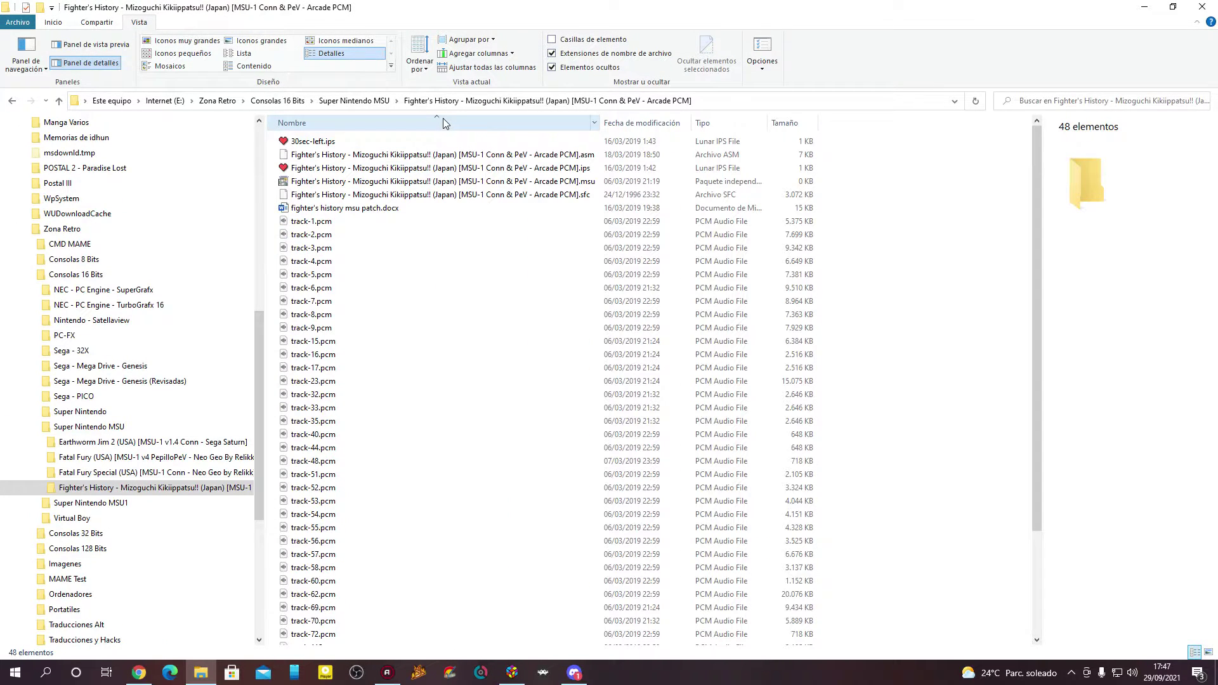
click(625, 168)
click(892, 244)
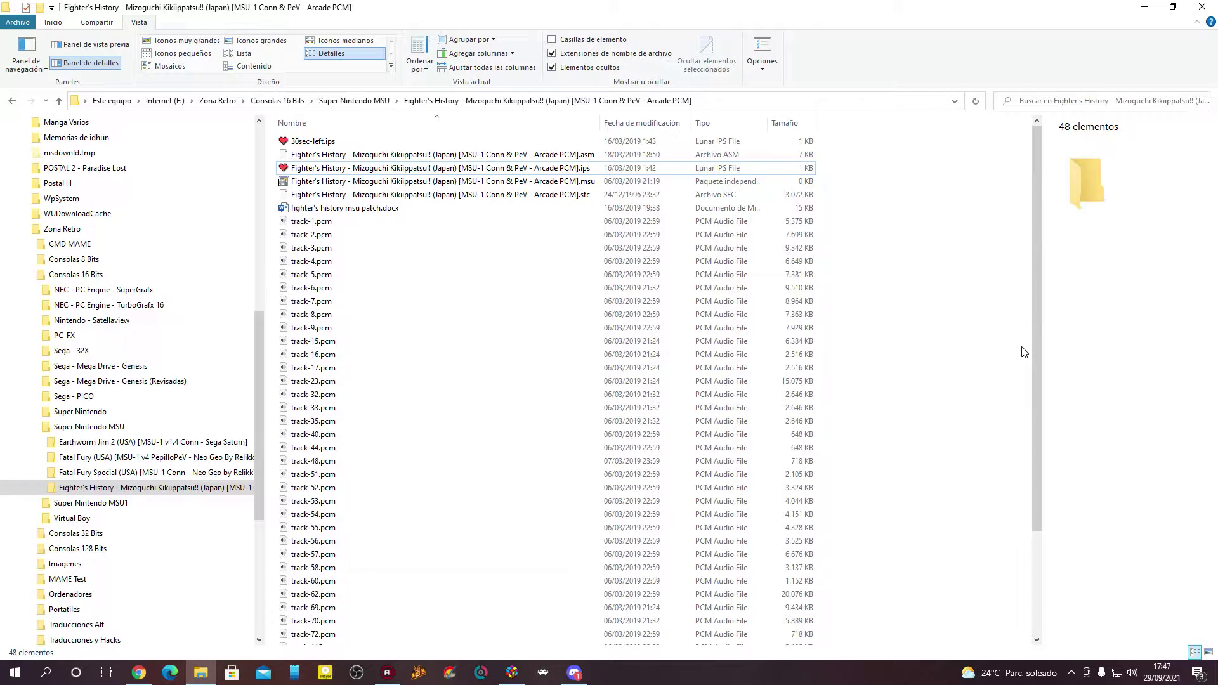
Compare the two .ips patches in the Fighter's History folder and delete the .asm file.
key(Home)
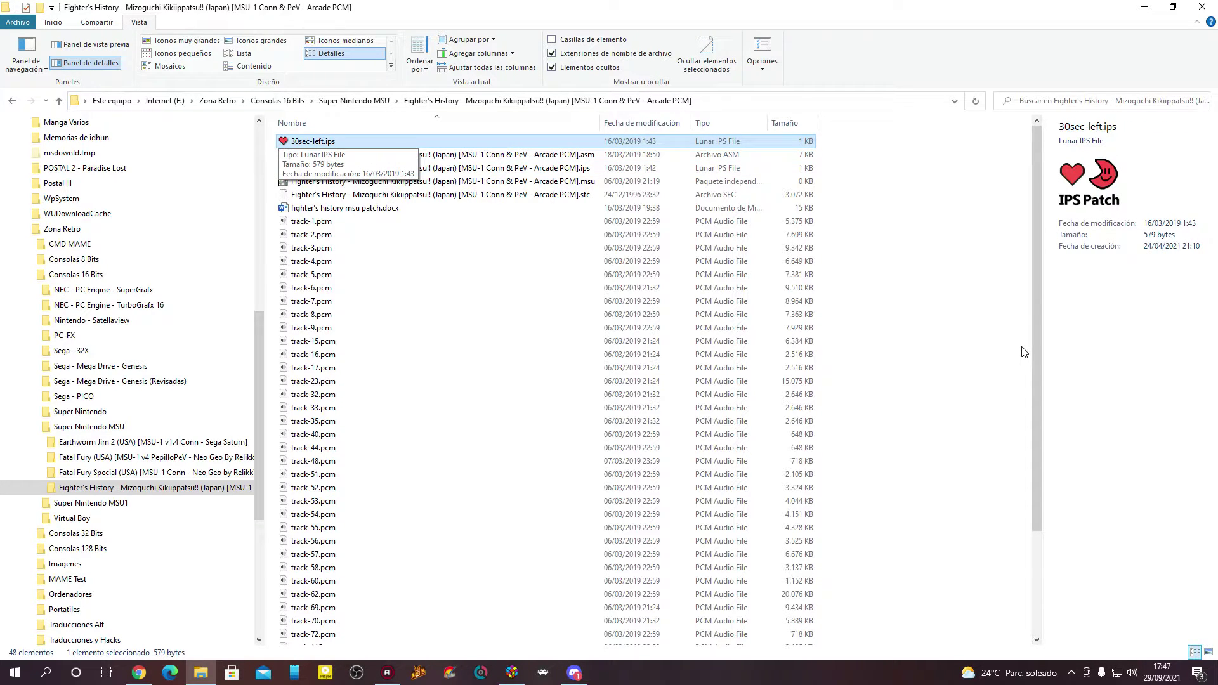
key(Down)
key(Down)
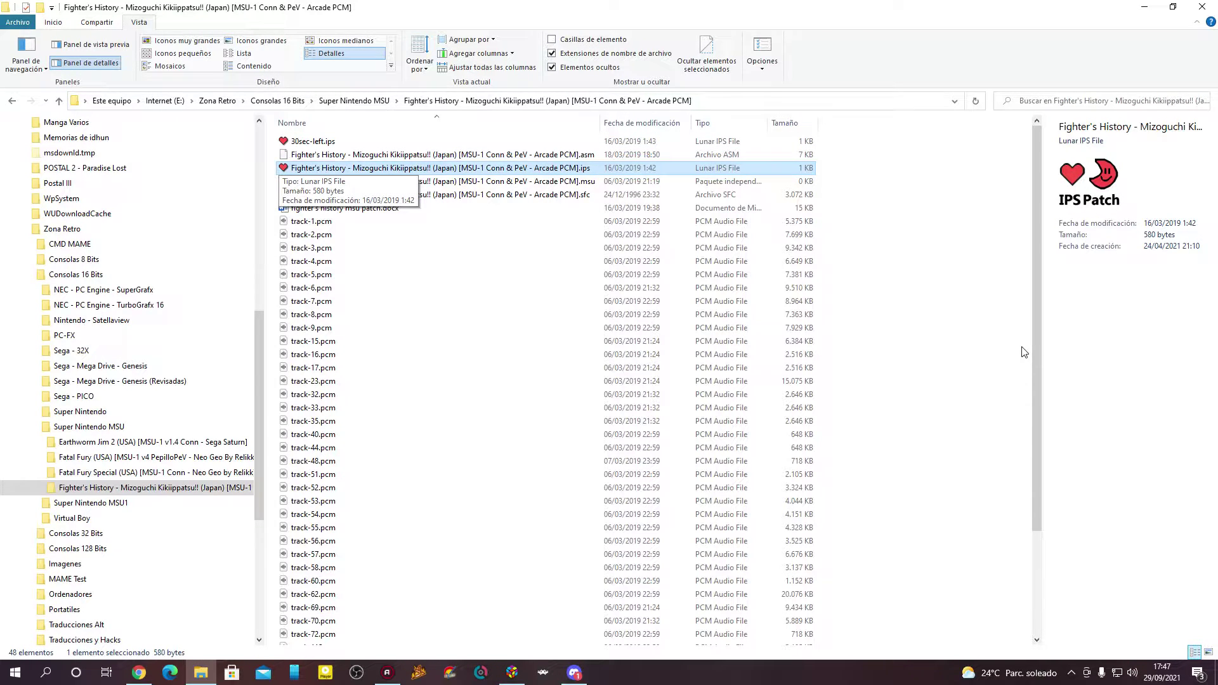
key(Up)
key(Down)
key(Up)
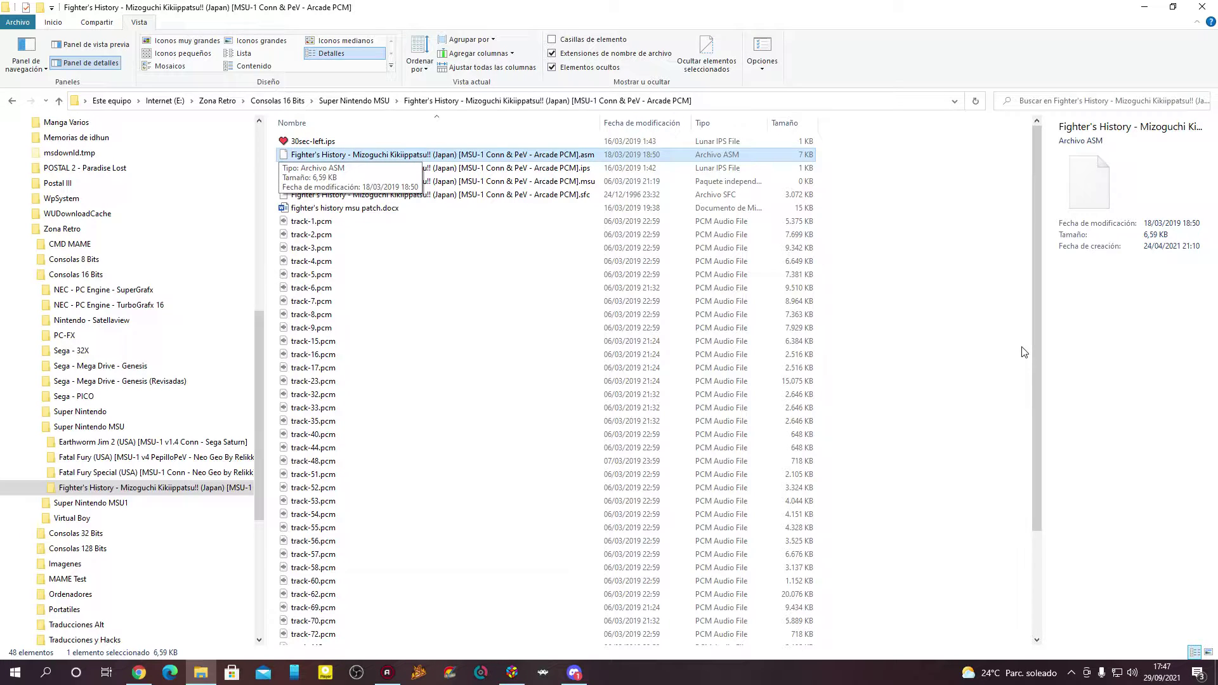
key(Down)
key(Up)
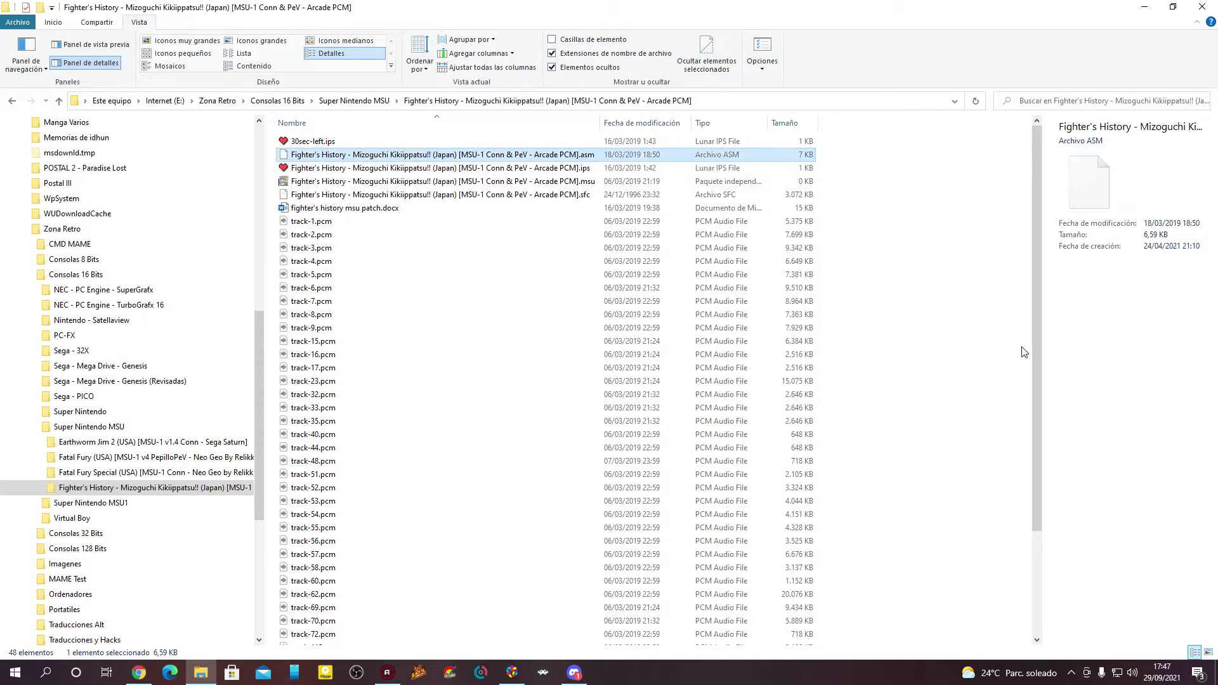
key(Delete)
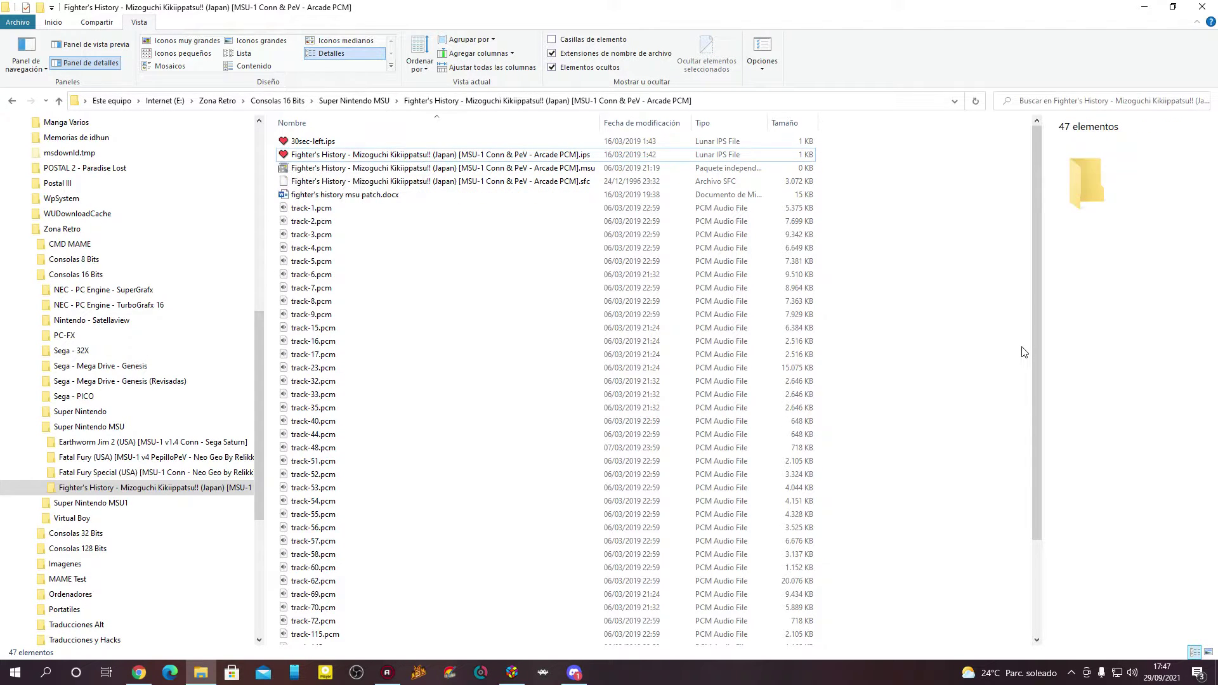
Rename the Fighter's History .msu file to msu1.rom, replacing both its name and extension.
key(Up)
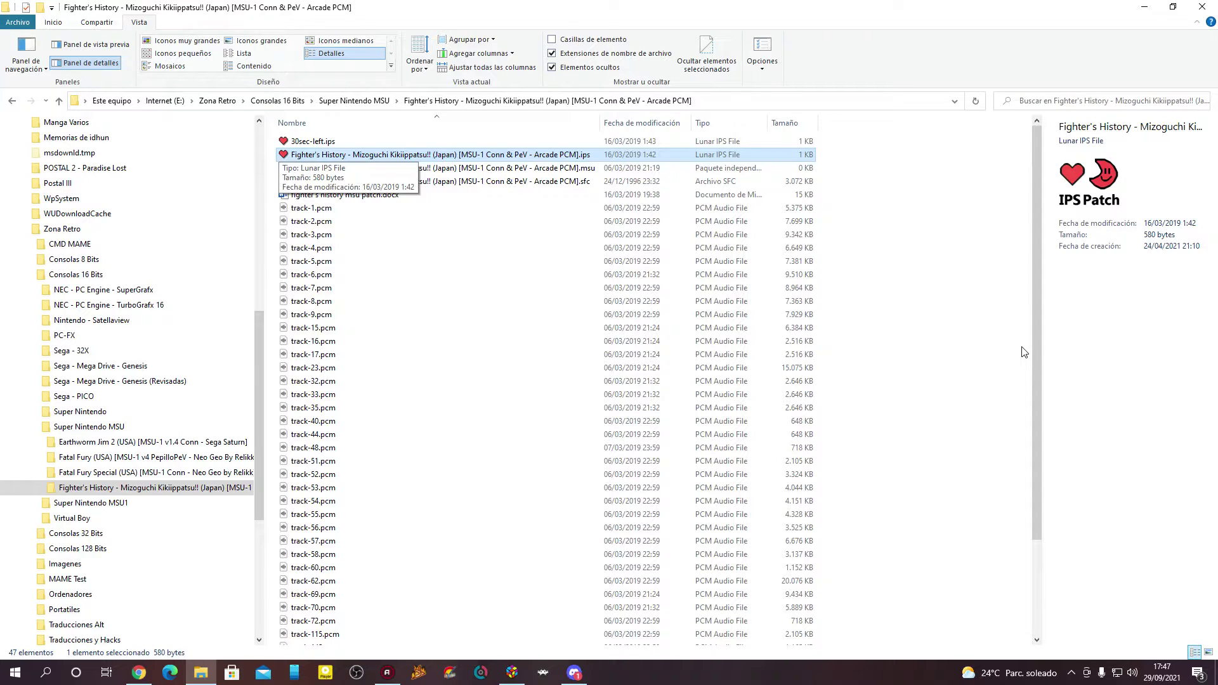
key(Down)
key(Up)
key(Down)
key(Down)
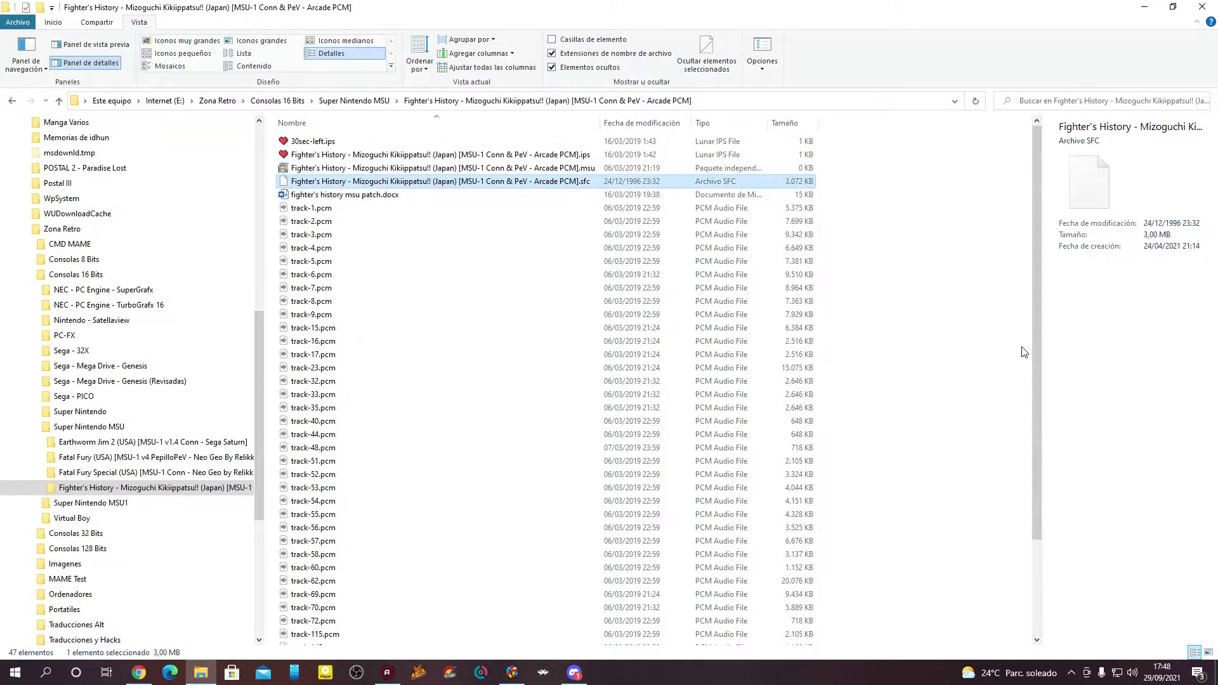
key(Up)
key(Up)
key(Down)
key(F2)
key(ctrl+a)
text(msu1.rom)
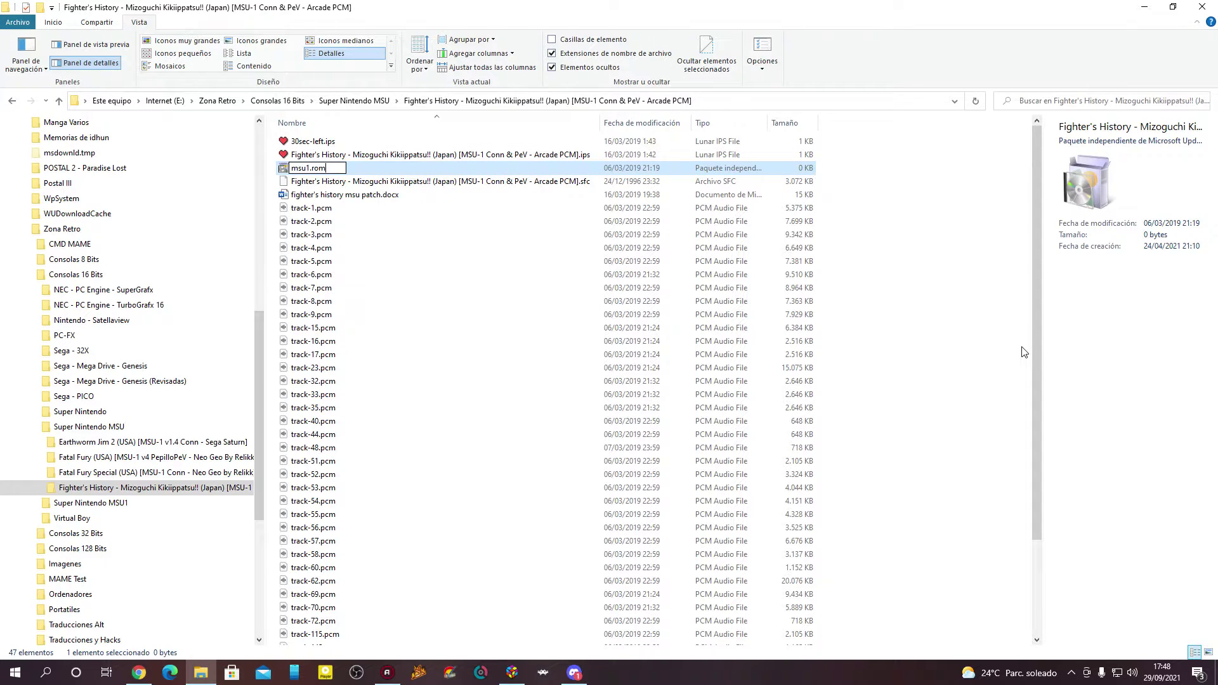
key(Return)
key(Return)
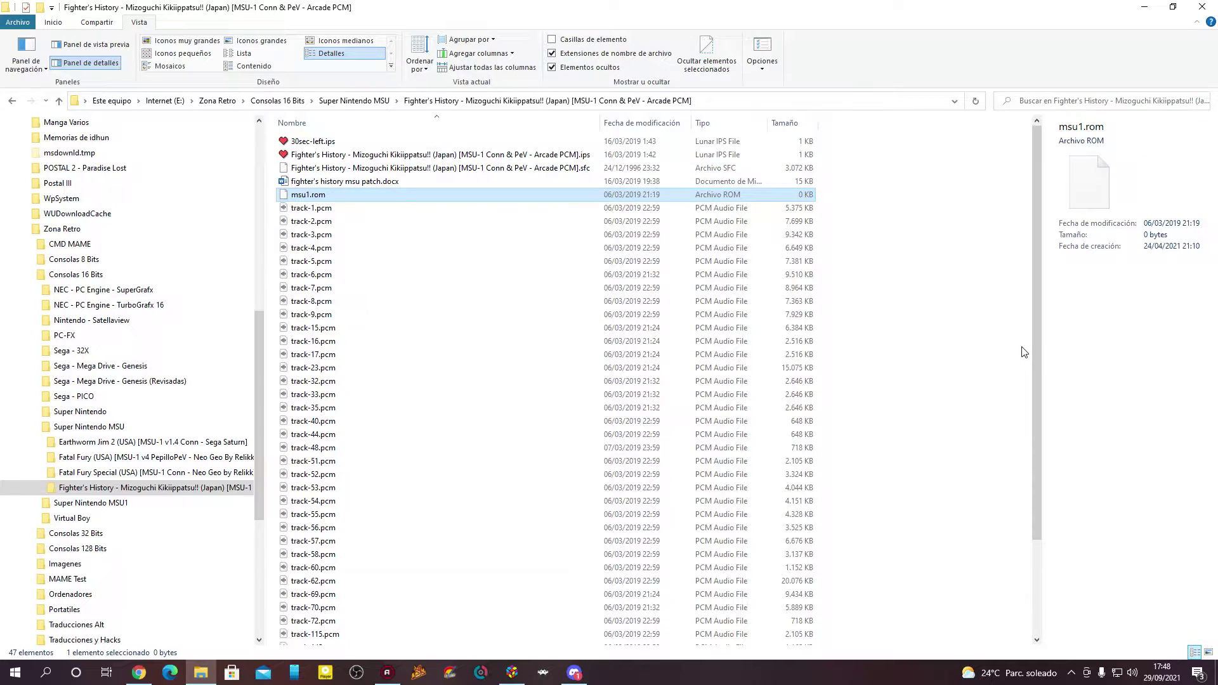
Examine the names of the PCM track files through to the end of the Fighter's History folder.
key(Up)
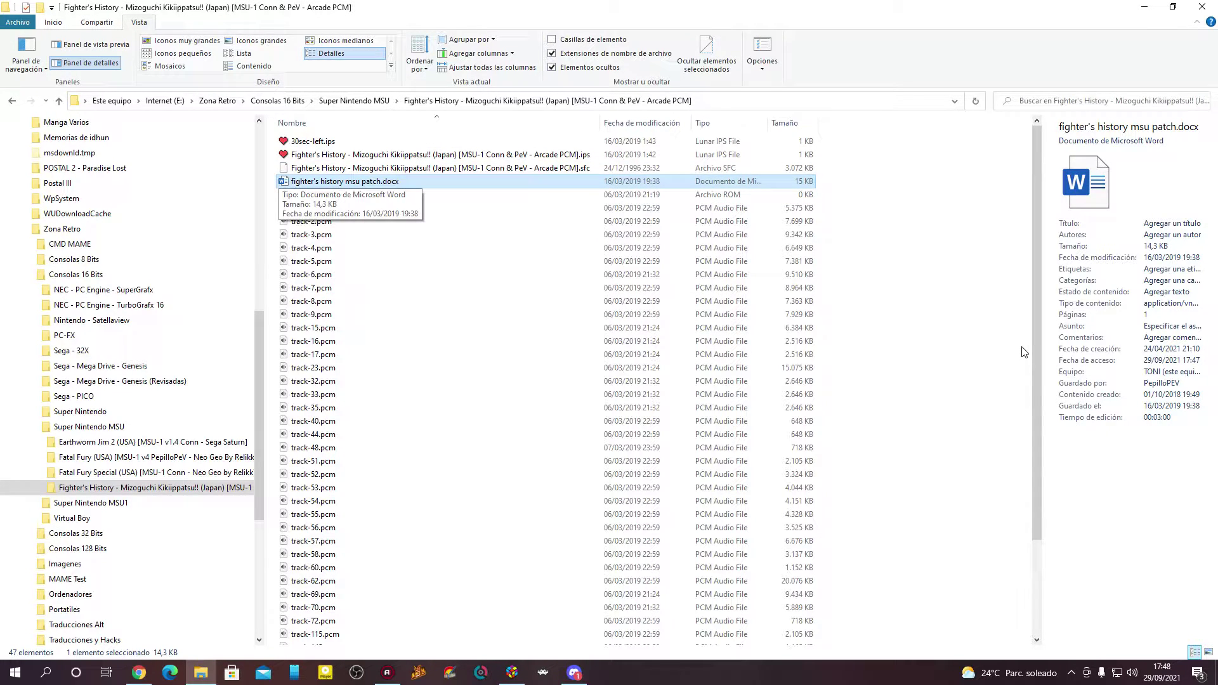
key(Down)
key(Down)
key(Down)
key(Down)
key(Down)
key(Down)
key(Down)
key(Down)
key(Down)
key(Down)
key(Down)
key(Down)
key(Down)
key(Down)
key(Down)
key(Down)
key(Down)
key(Down)
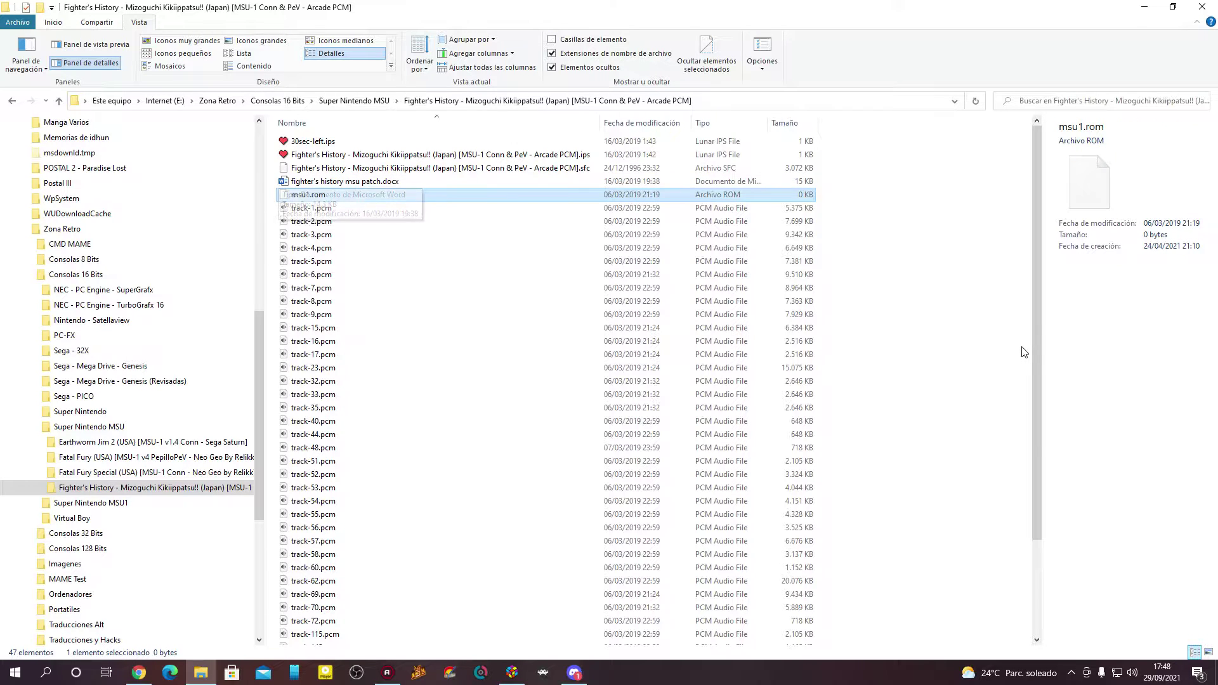
key(Down)
key(Down)
key(Down)
key(Down)
key(Down)
key(Down)
key(Down)
key(Down)
key(Down)
key(Down)
key(Down)
key(Down)
key(Down)
key(Down)
key(Down)
key(Down)
key(Down)
key(Down)
key(Down)
key(Down)
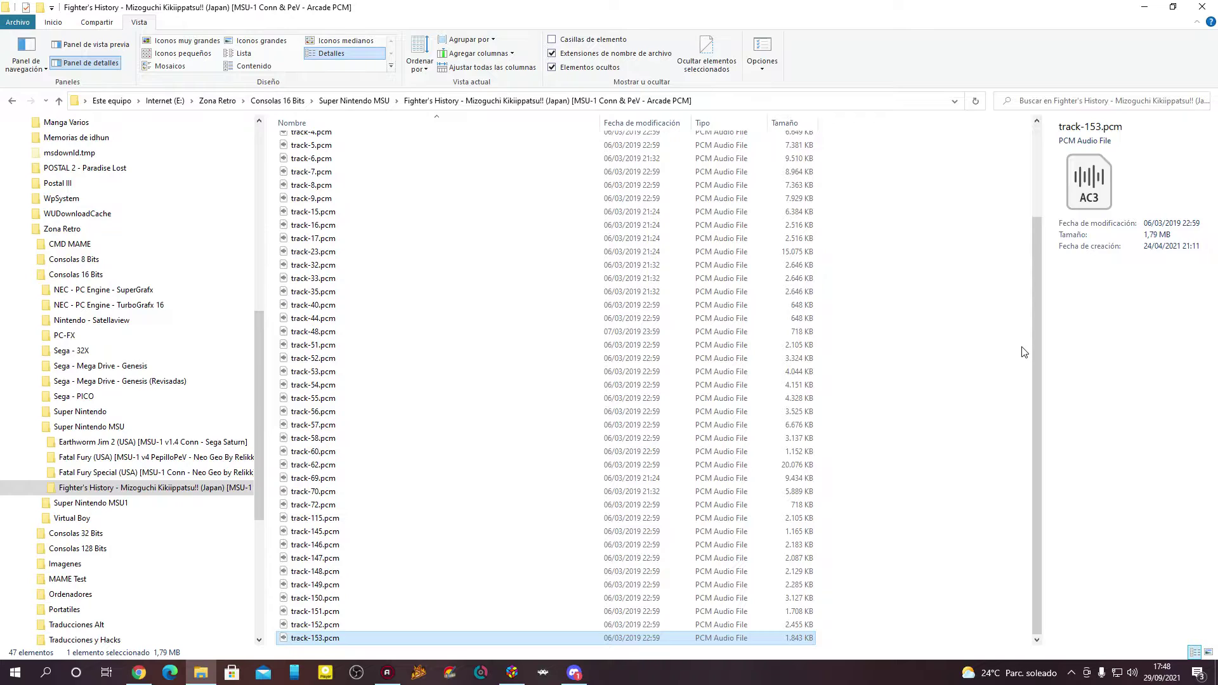
Start a WinRAR archive of 30sec-left.ips, the .docx document, msu1.rom and all PCM tracks, leaving out the game-named .ips and .sfc files.
key(Home)
key(Down)
key(Down)
key(Down)
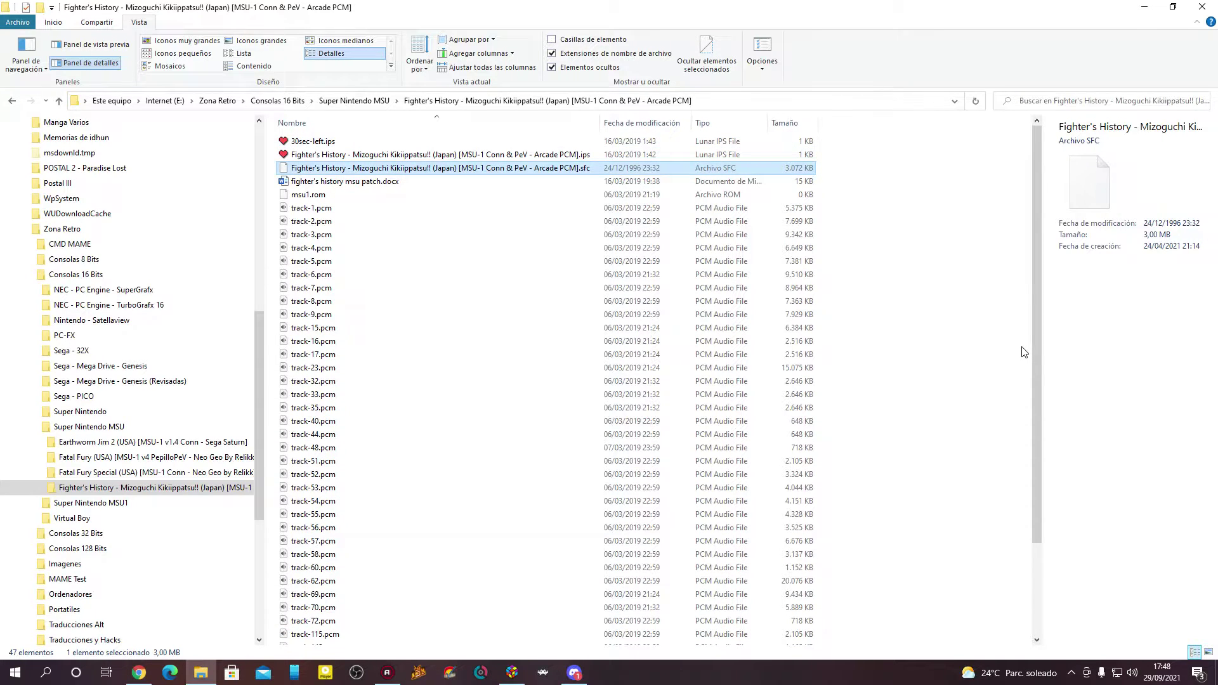
key(shift+End)
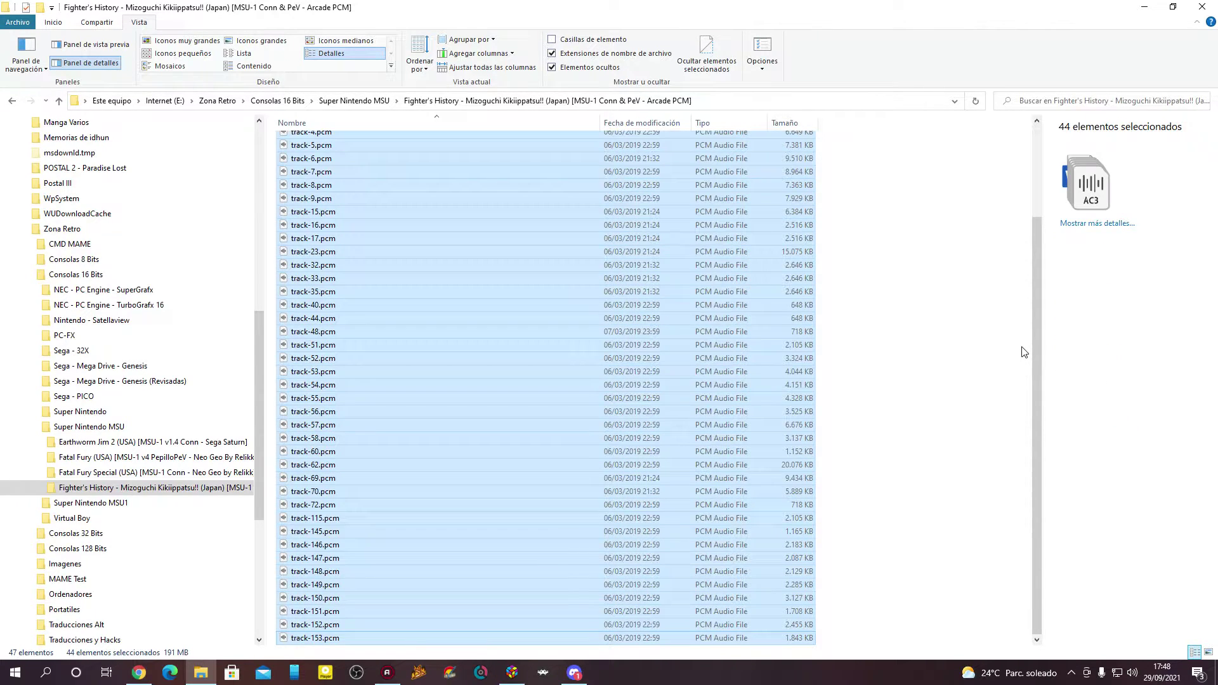
scroll(931, 453, up, 3)
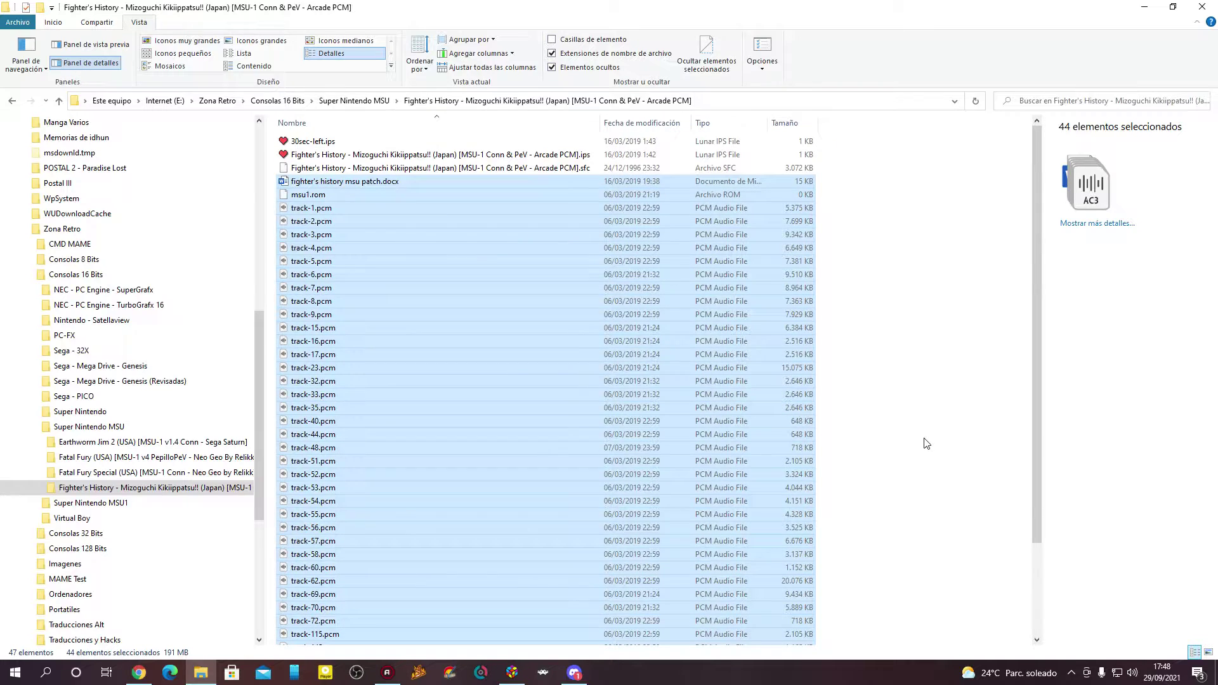
ctrl+click(311, 140)
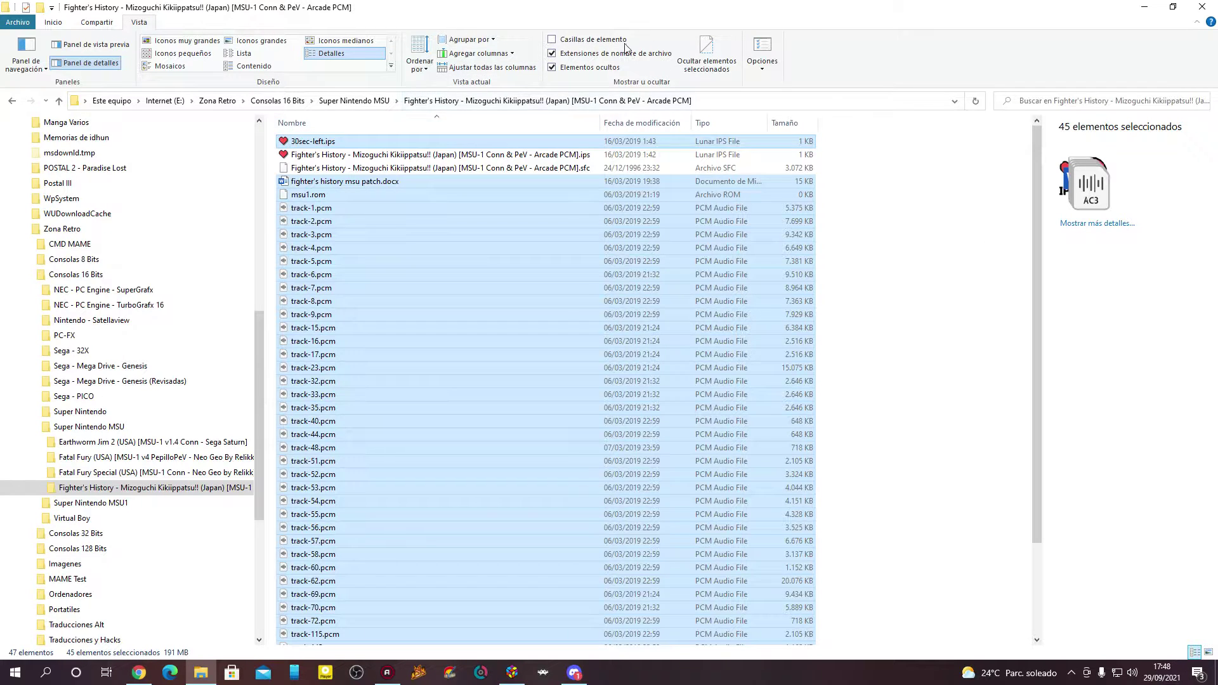
right_click(311, 144)
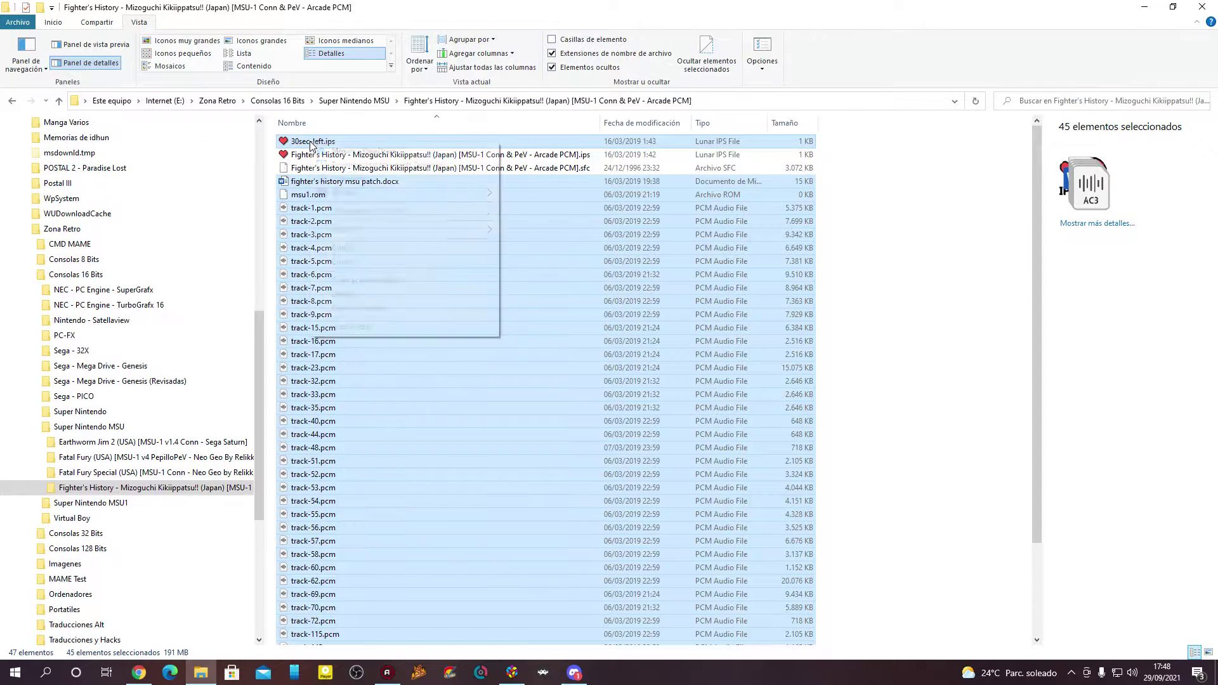
mouse_move(368, 195)
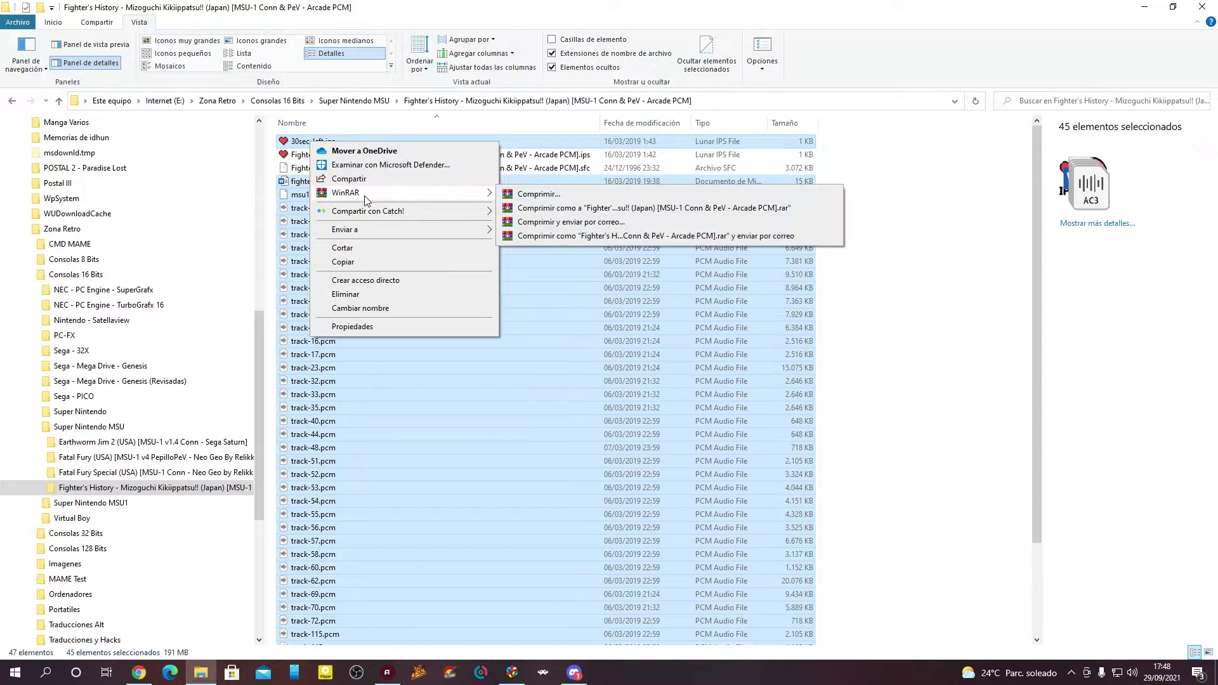
click(539, 194)
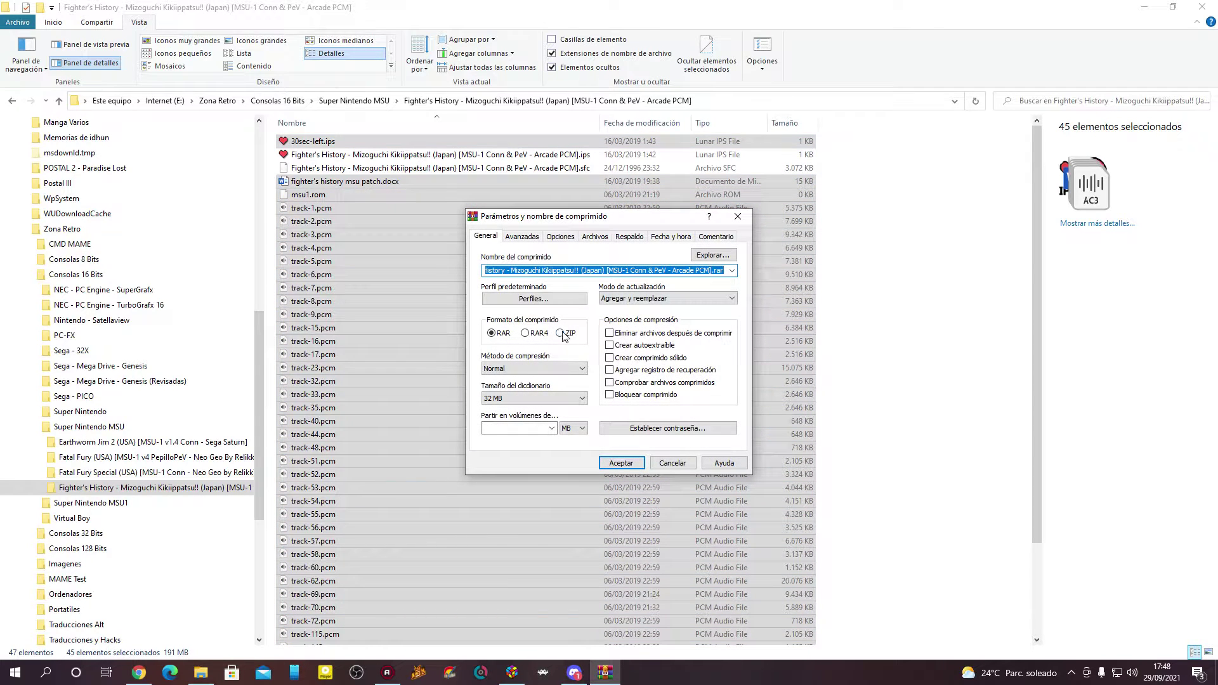
Set the archive format to ZIP, replace the .zip extension in its name with .msu1, and create the archive.
click(560, 333)
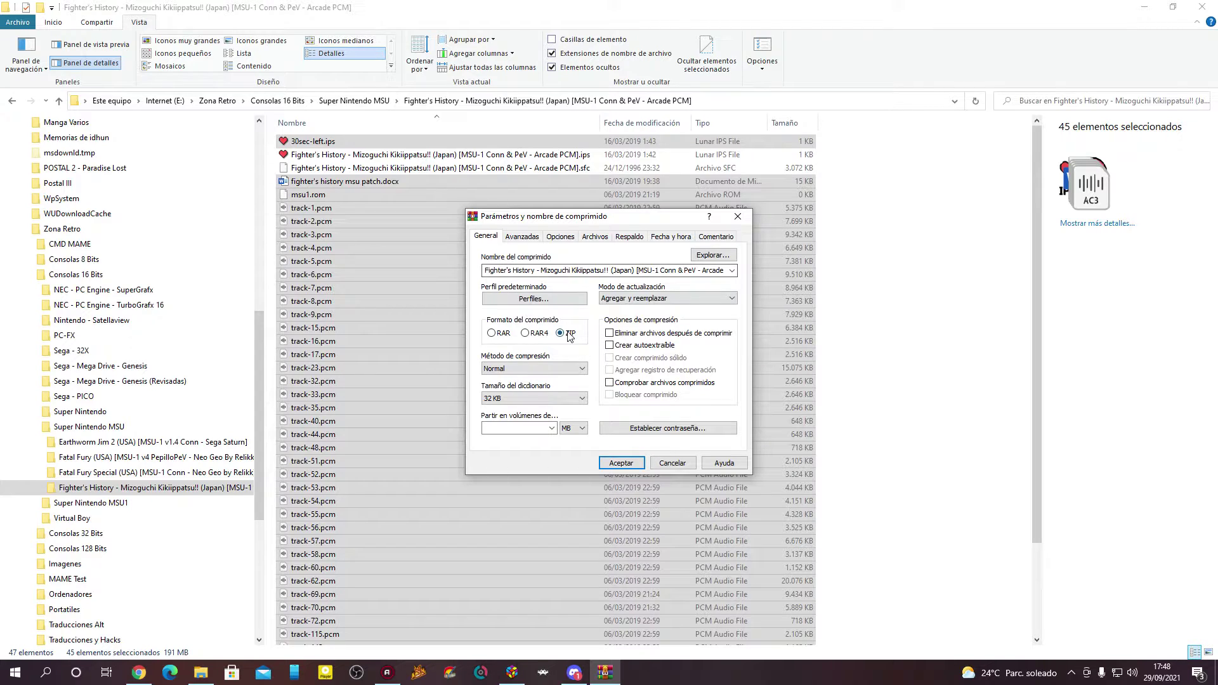
click(654, 271)
click(695, 271)
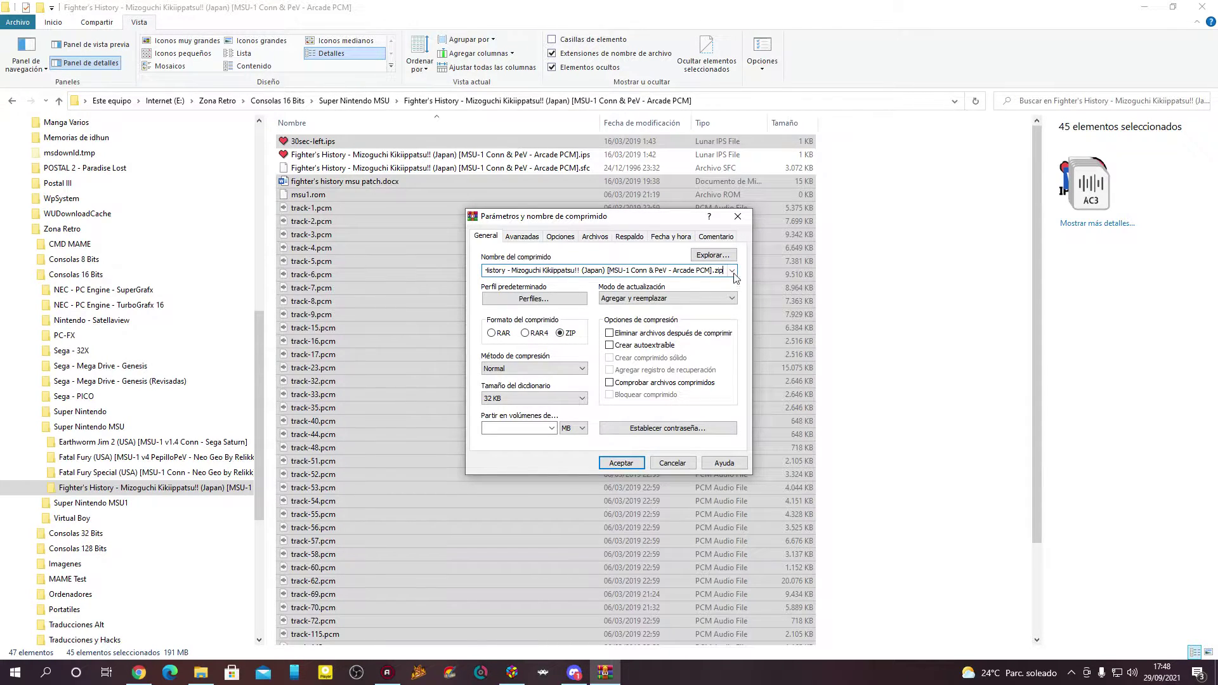
key(BackSpace)
key(BackSpace)
key(BackSpace)
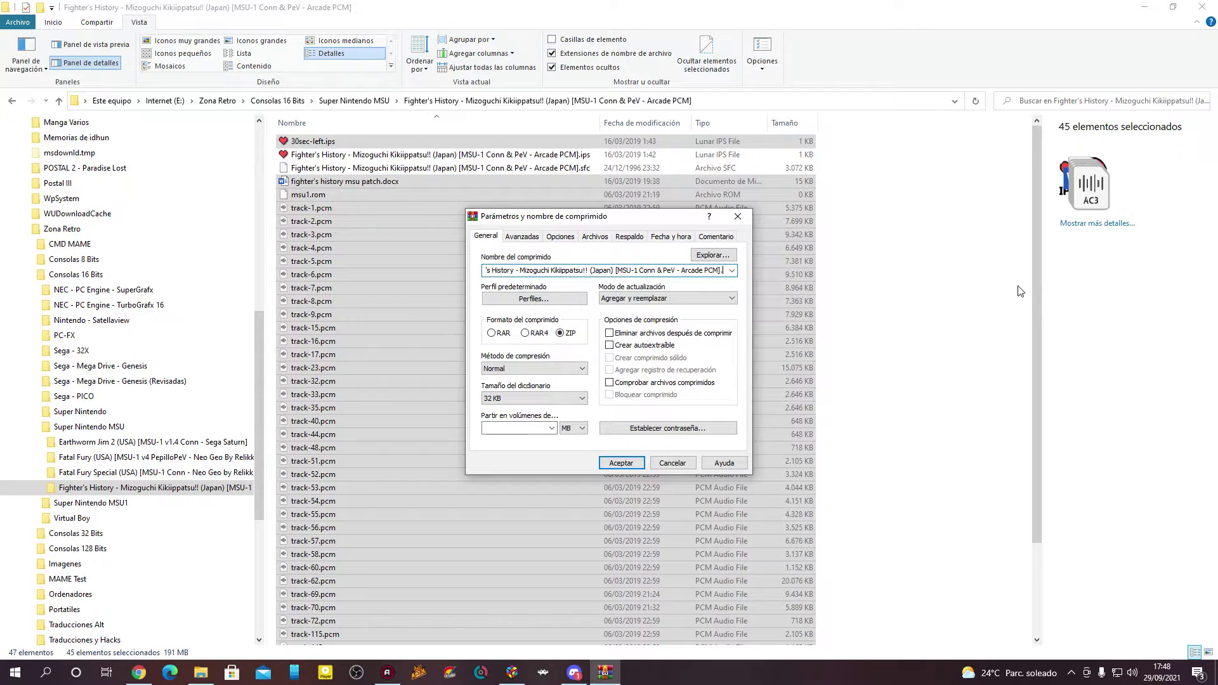
text(msu1)
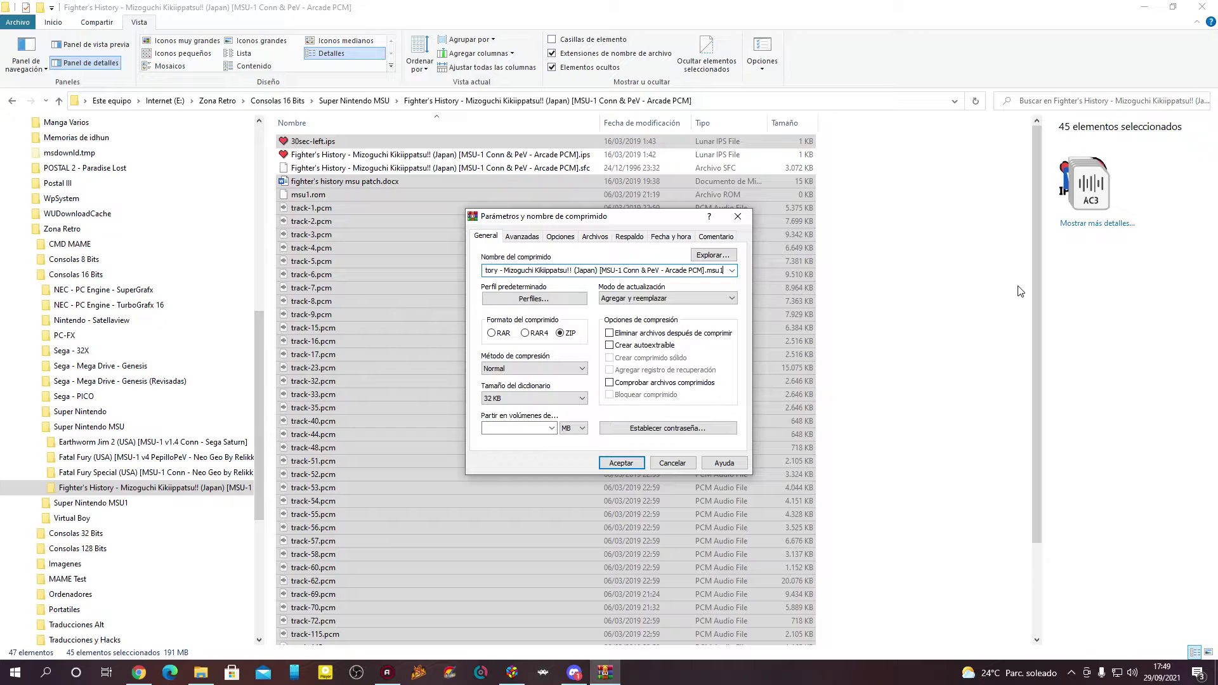
key(Return)
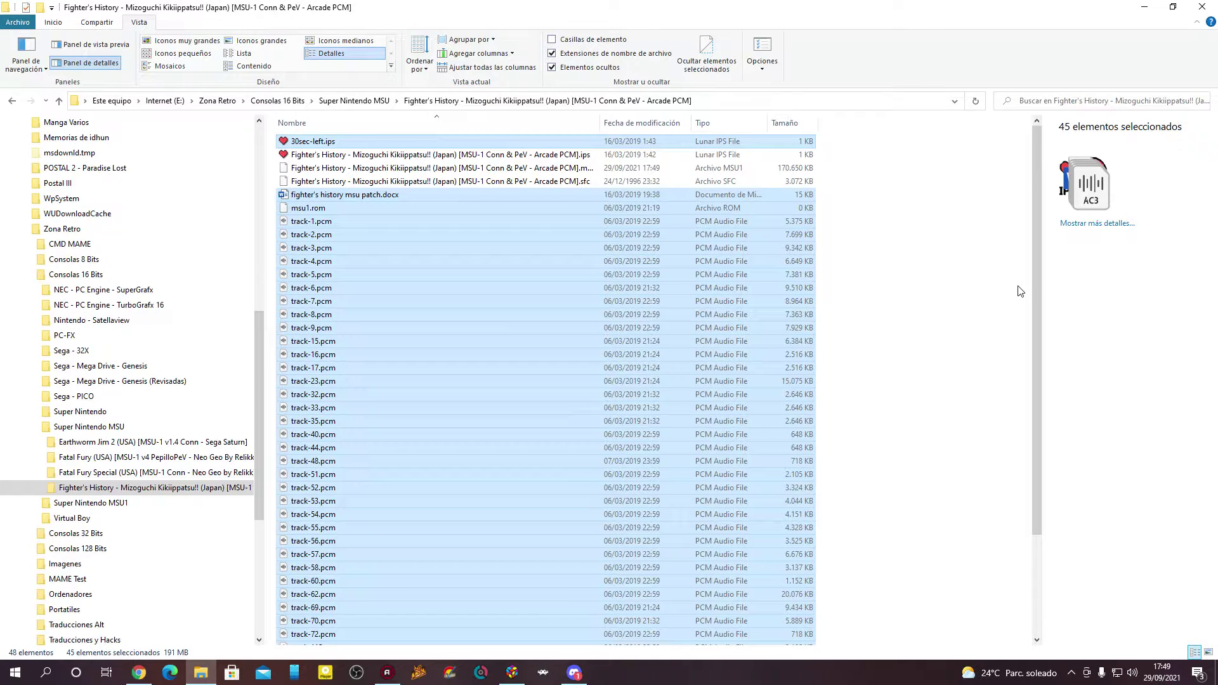
Delete the archived 30sec-left.ips, .docx, msu1.rom and PCM track files, keeping the game-named .ips, .msu1 and .sfc files.
key(Delete)
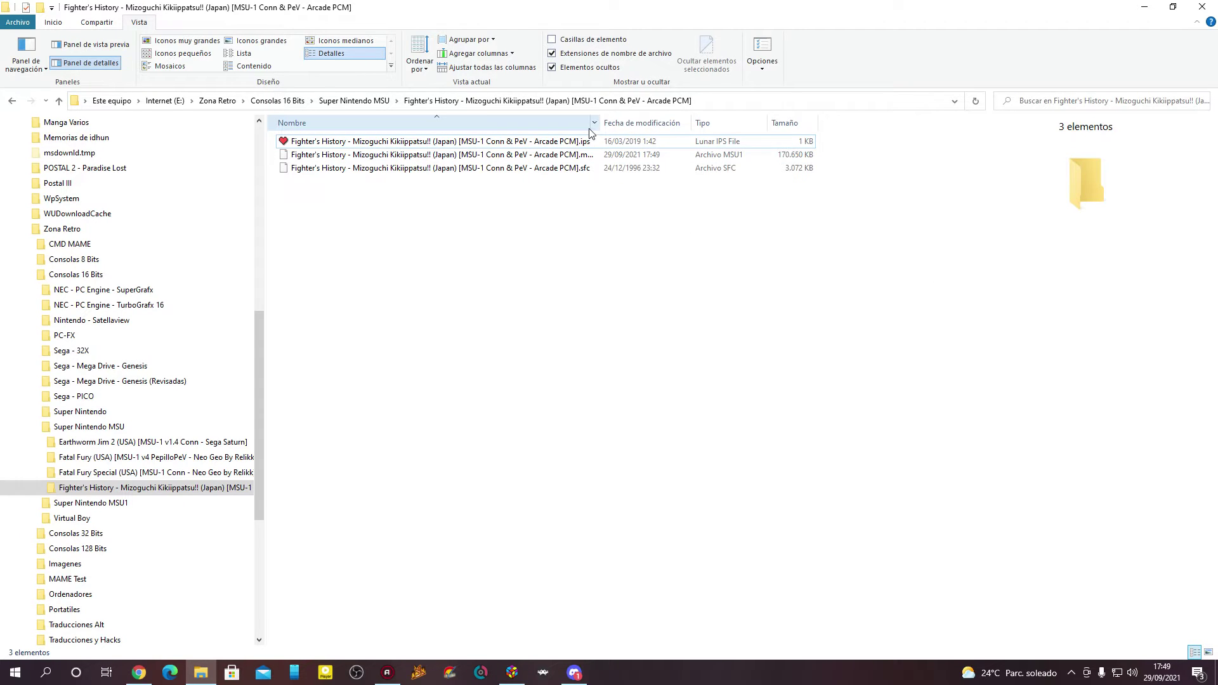
click(580, 171)
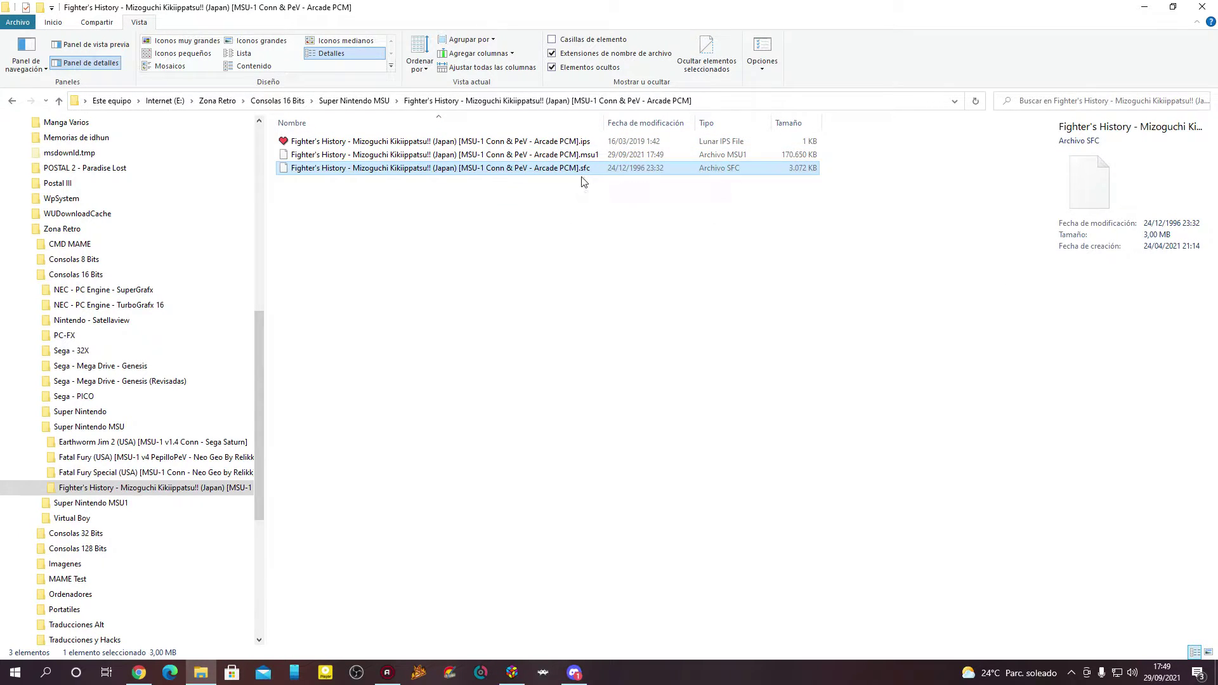
click(582, 143)
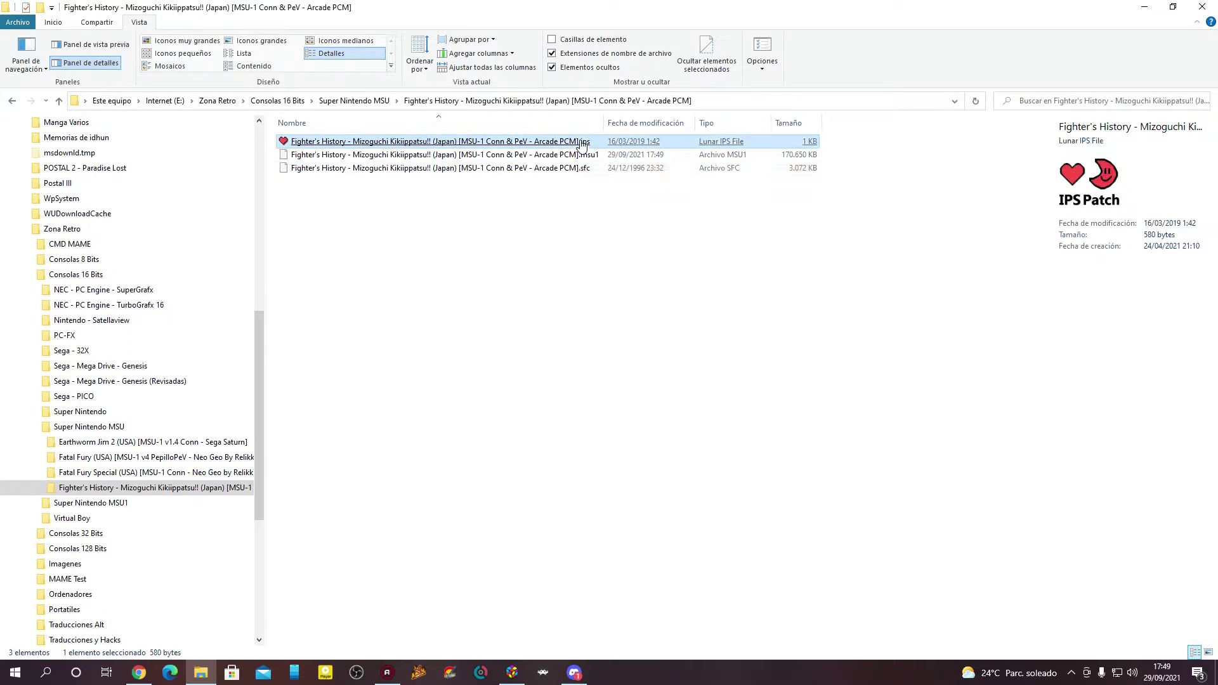
click(589, 157)
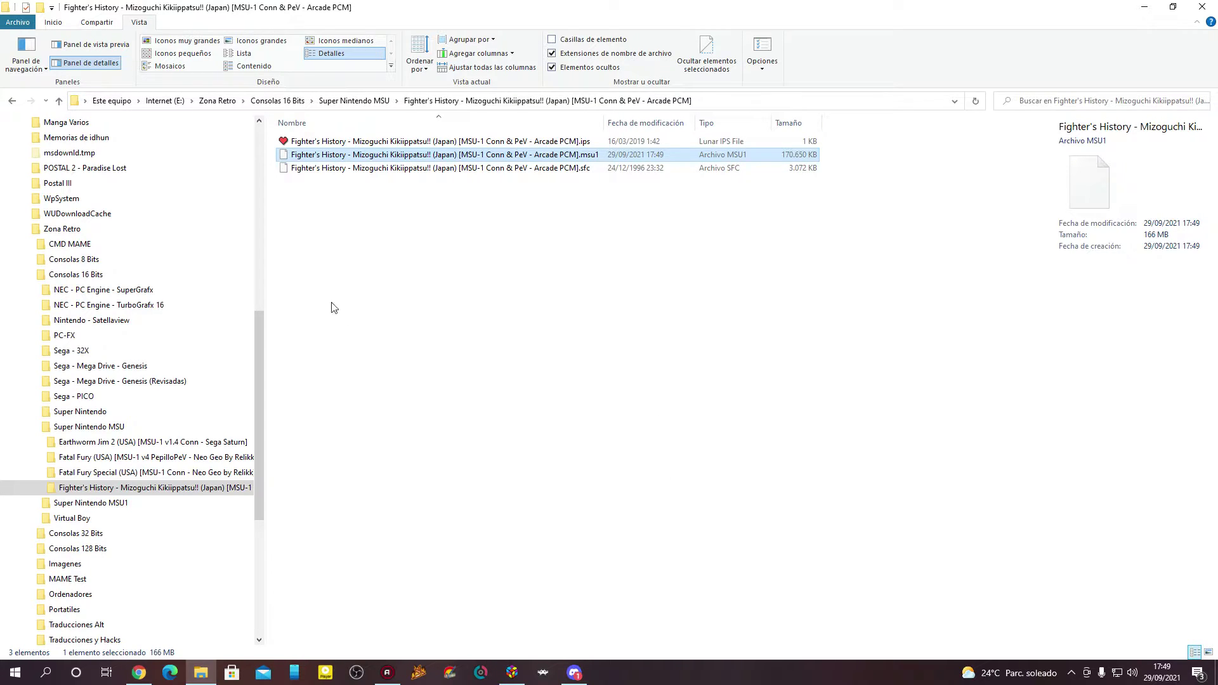
Move the Fighter's History .ips, .msu1 and .sfc files into the Super Nintendo MSU1 folder and delete their emptied source folder.
drag(336, 219, 144, 504)
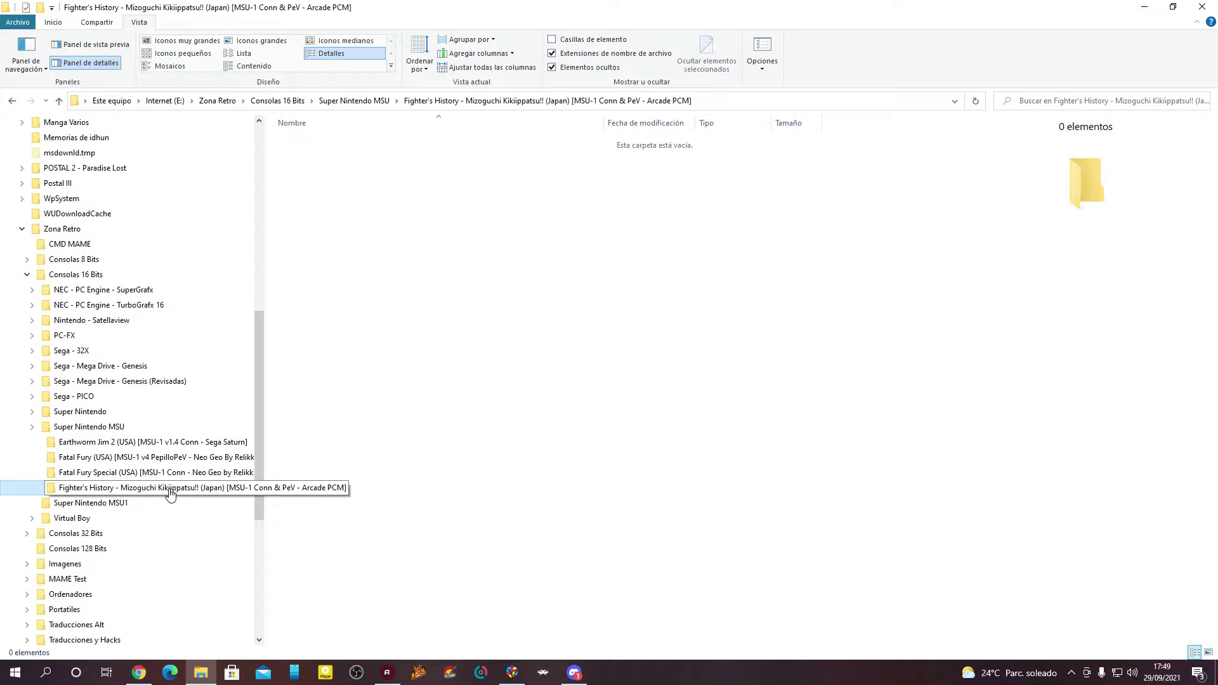
key(Delete)
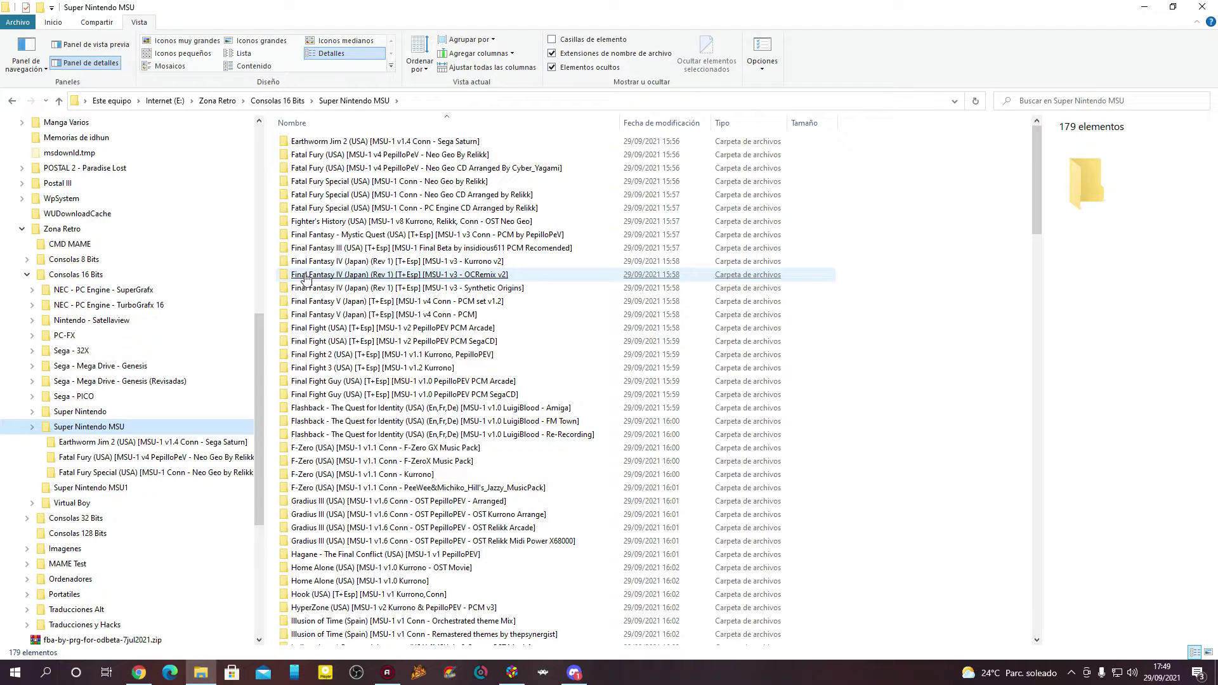
Find and open the Super Road Blaster (USA) [MSU-1 d4s] folder, and widen its name column to fit the full file names.
scroll(918, 310, down, 6)
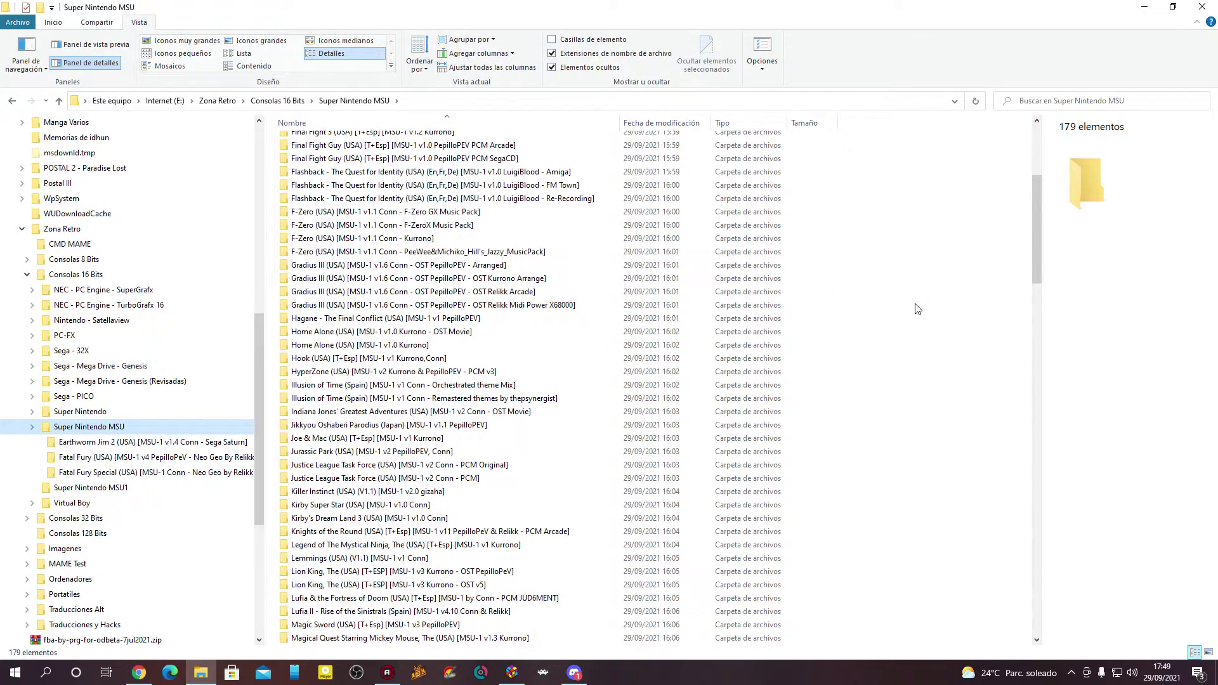
scroll(918, 310, down, 15)
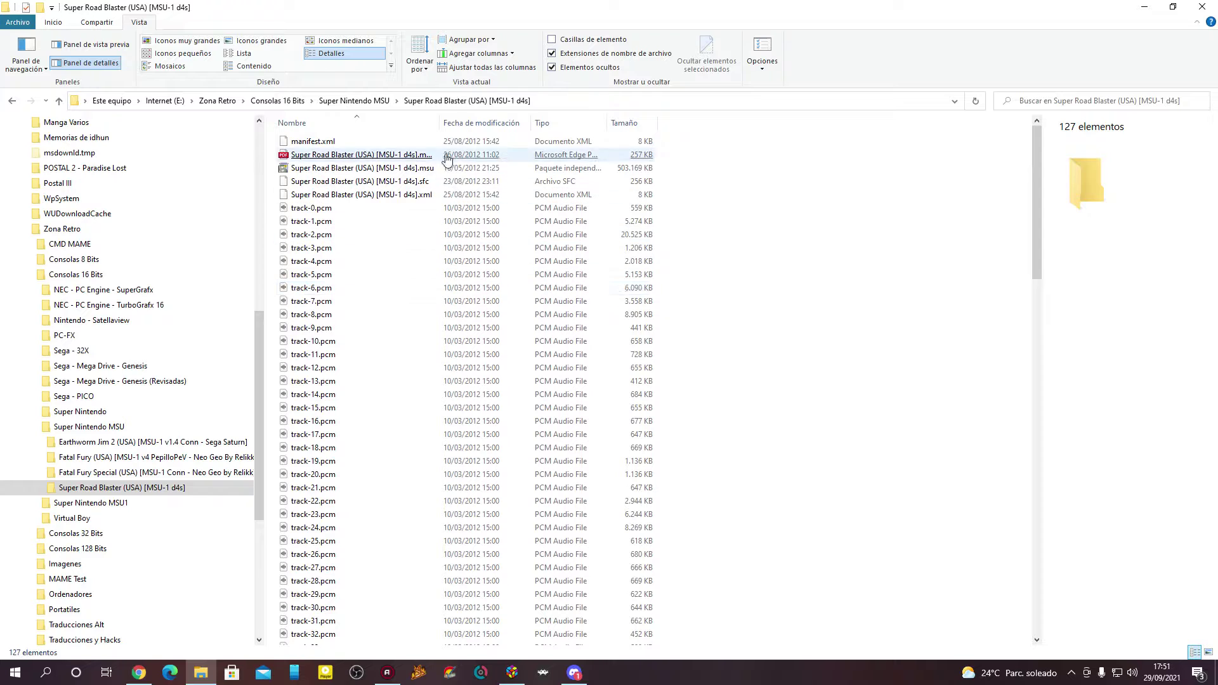
double_click(439, 122)
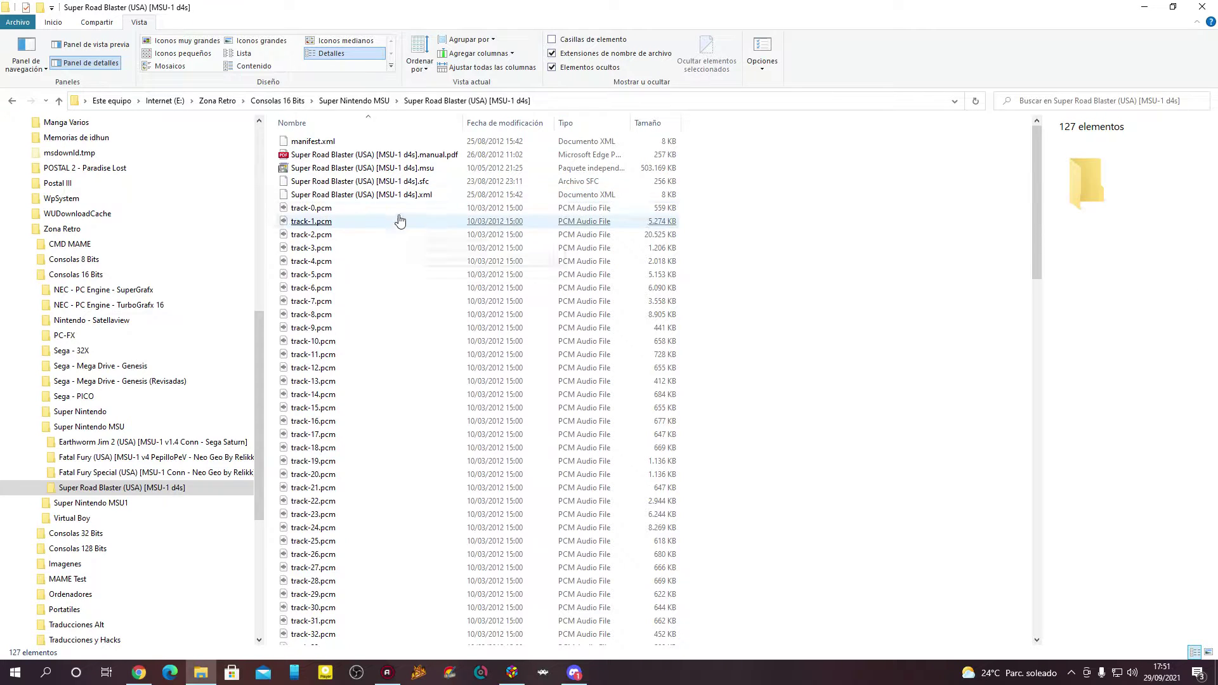
Check manifest.xml in the Super Road Blaster folder and inspect the Earthworm Jim 2 .msu file for comparison.
click(308, 141)
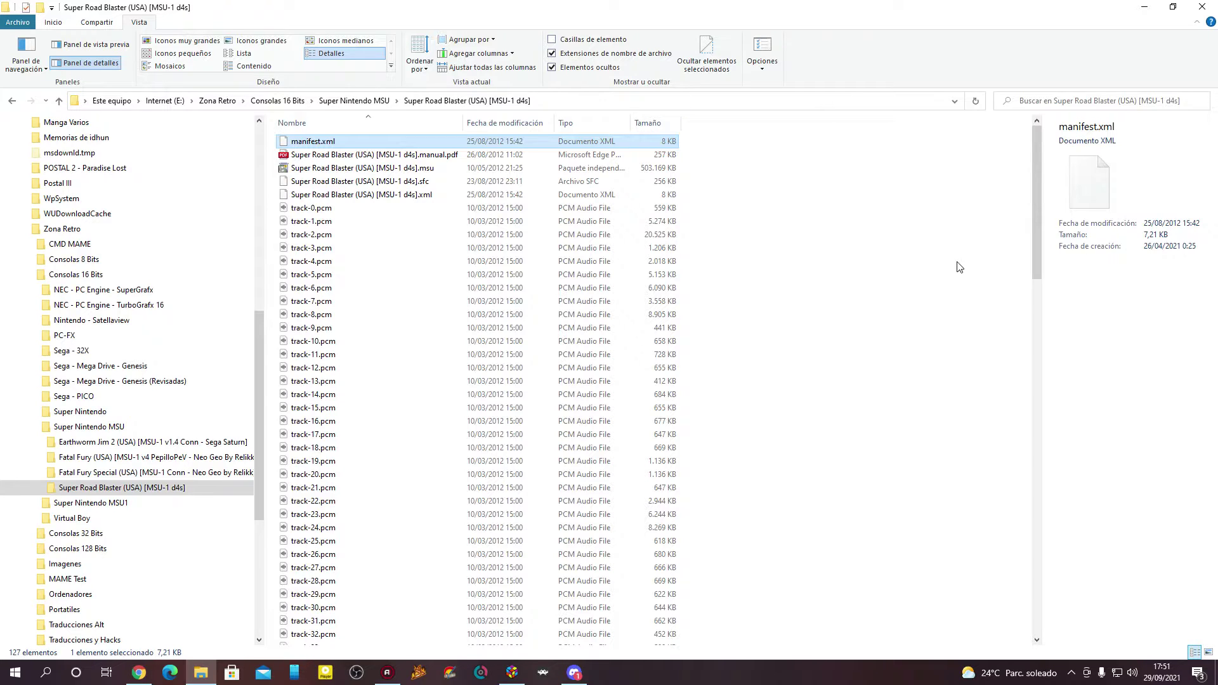
key(Down)
key(Up)
click(80, 443)
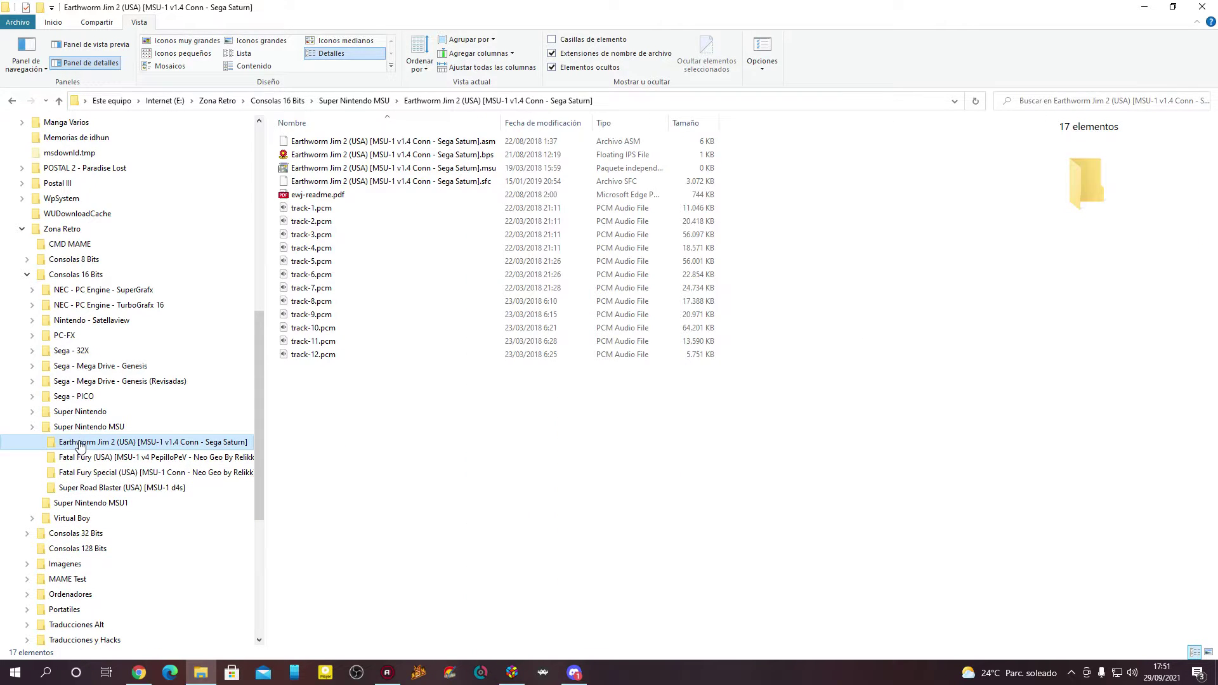
click(487, 169)
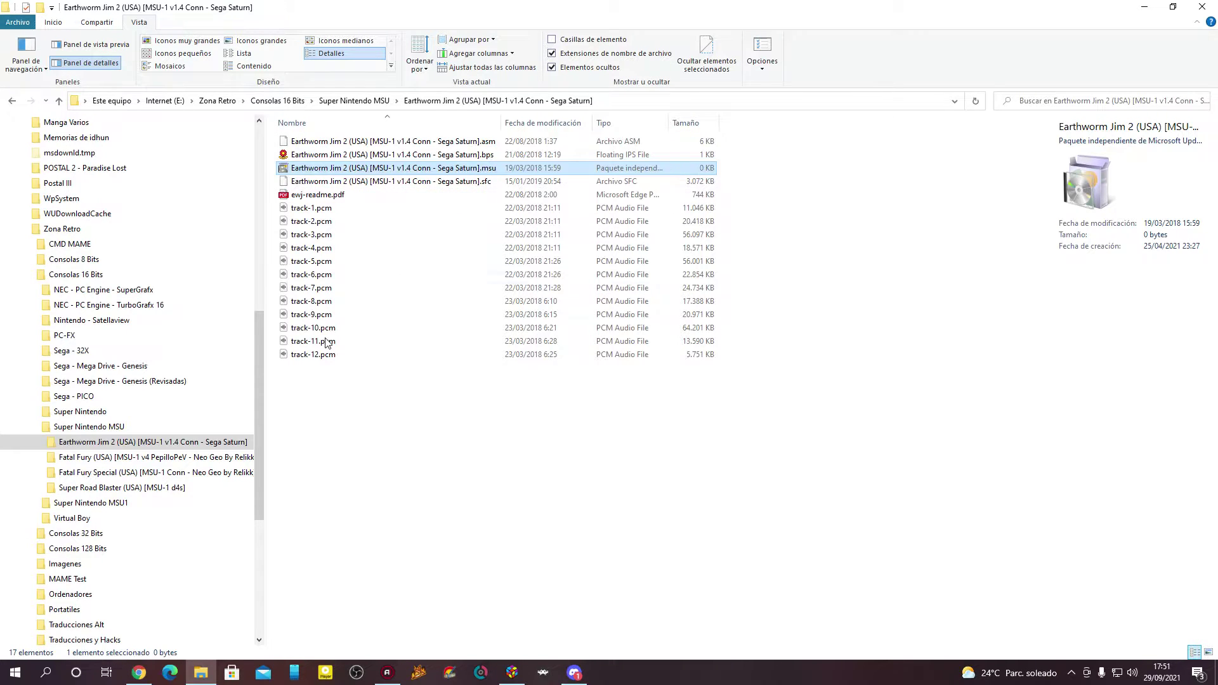
Return to the Super Road Blaster folder and delete manifest.xml.
click(121, 487)
click(331, 146)
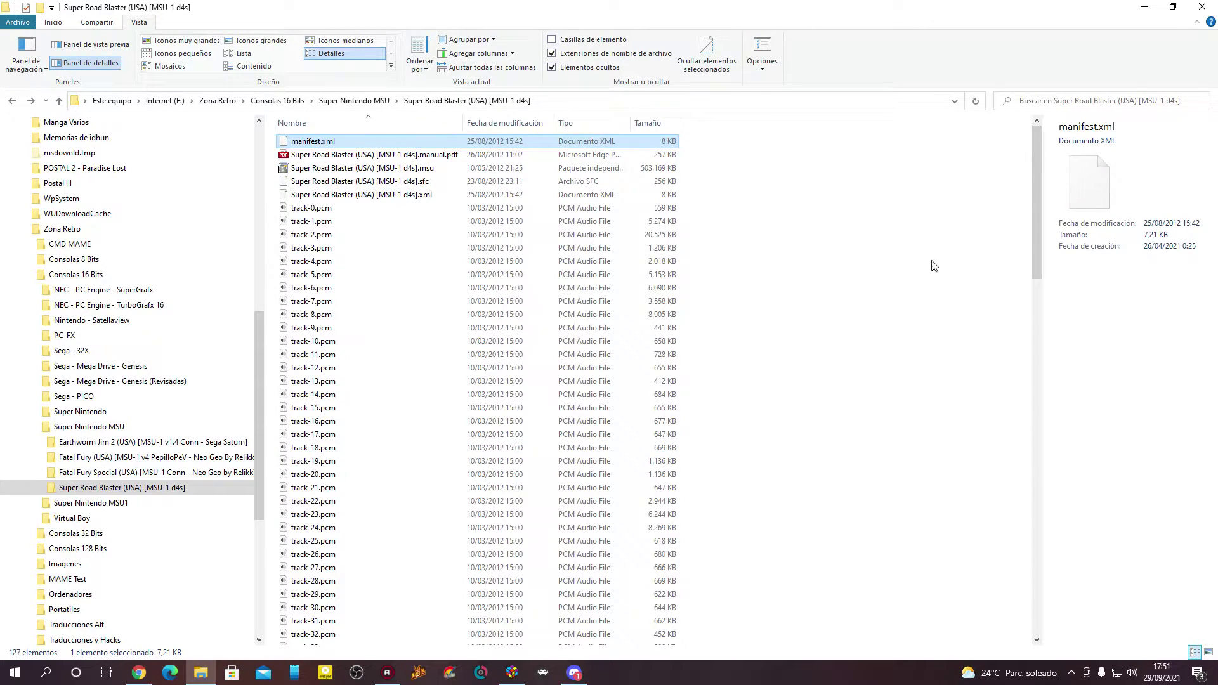
click(895, 252)
key(Down)
key(Up)
key(Delete)
Open the Super Road Blaster manual PDF with Microsoft Edge.
key(Down)
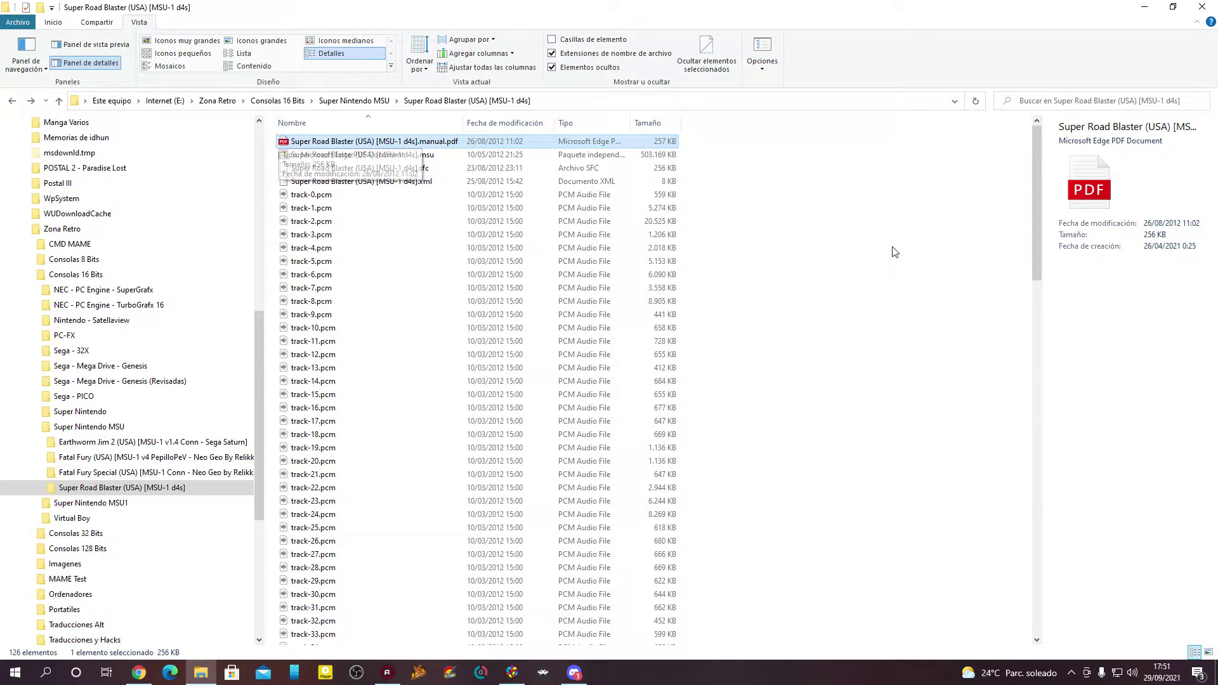
key(Down)
key(Up)
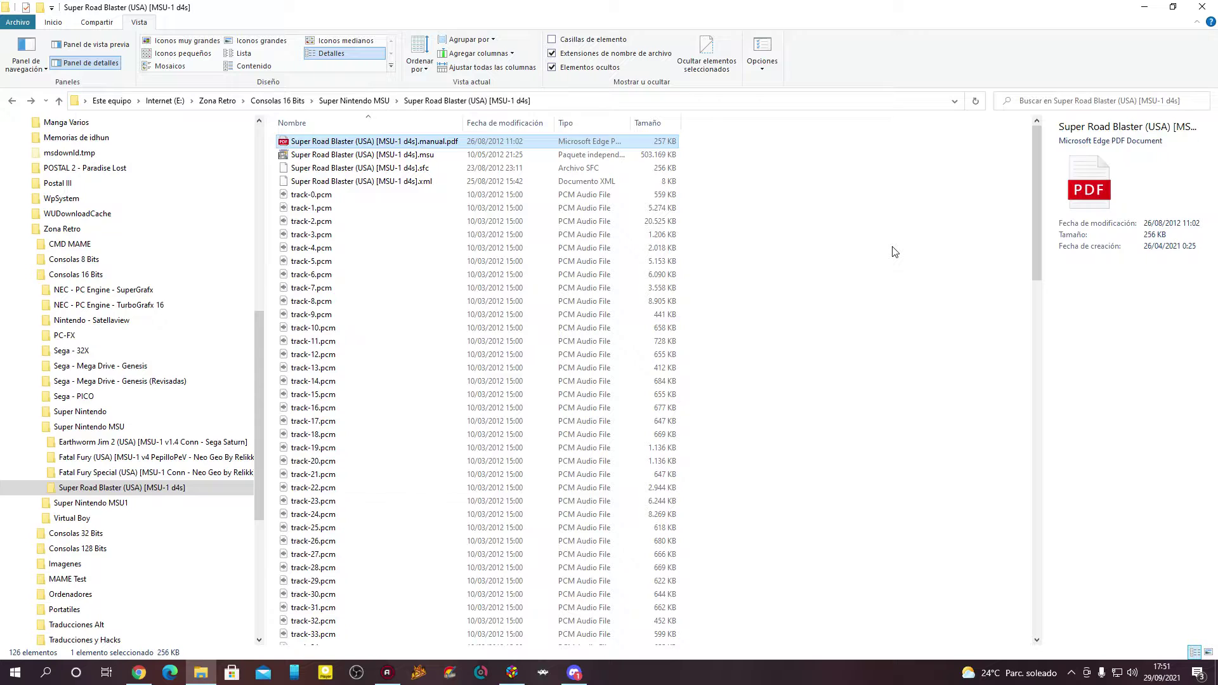
key(Return)
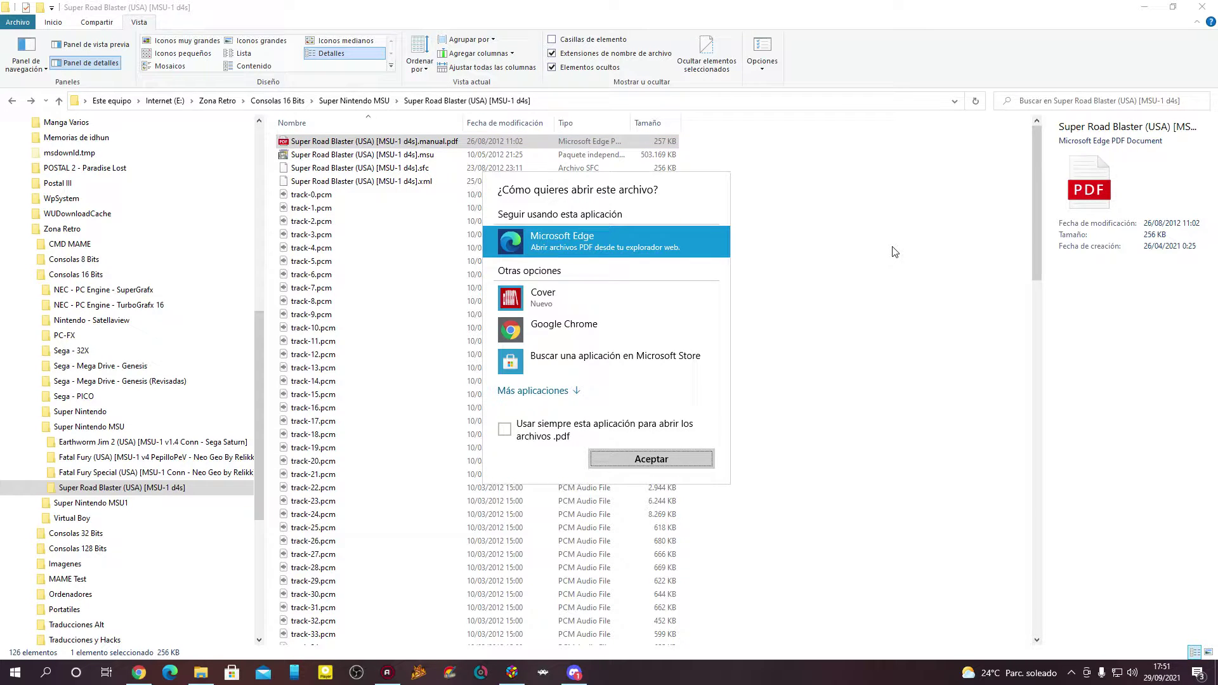
key(Return)
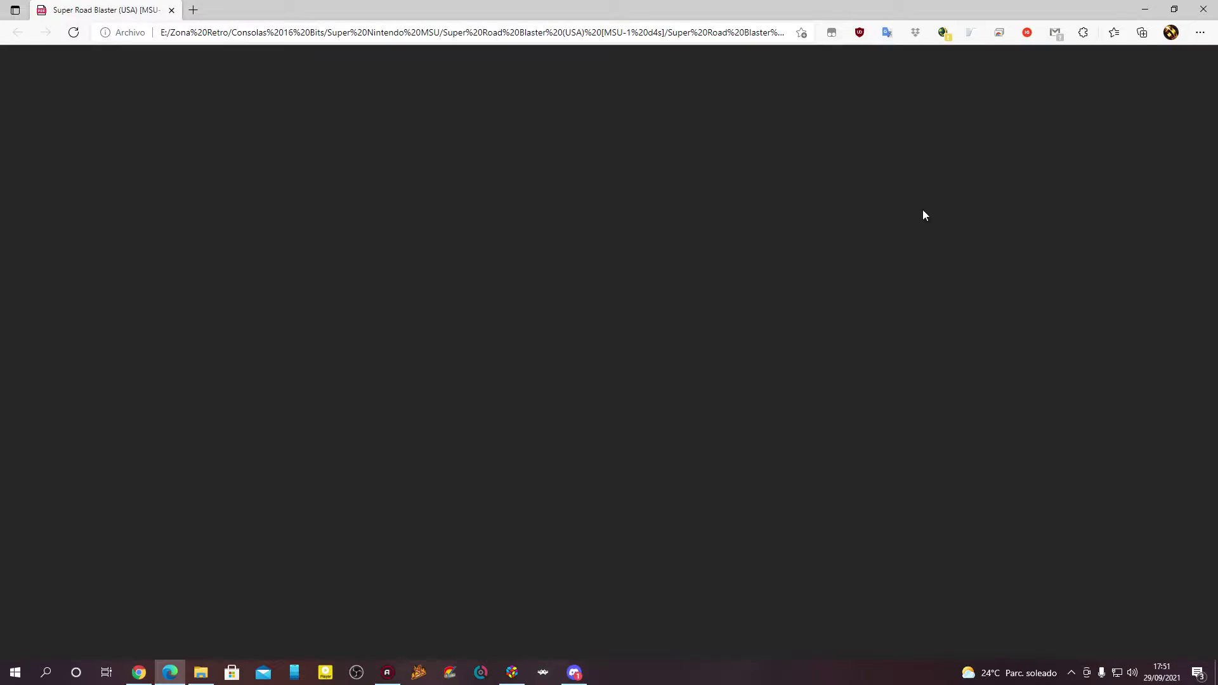
Skim the manual's gameplay, troubleshooting and version history pages, return to its cover, and close the document.
scroll(824, 267, down, 20)
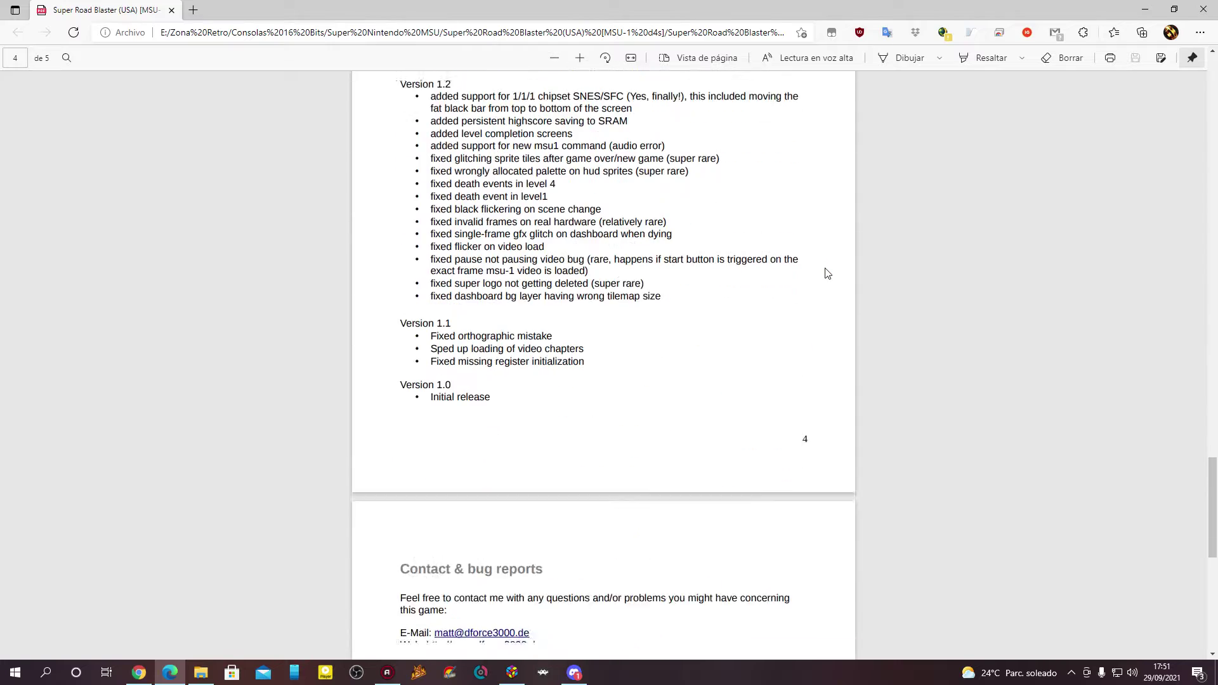
scroll(828, 274, up, 12)
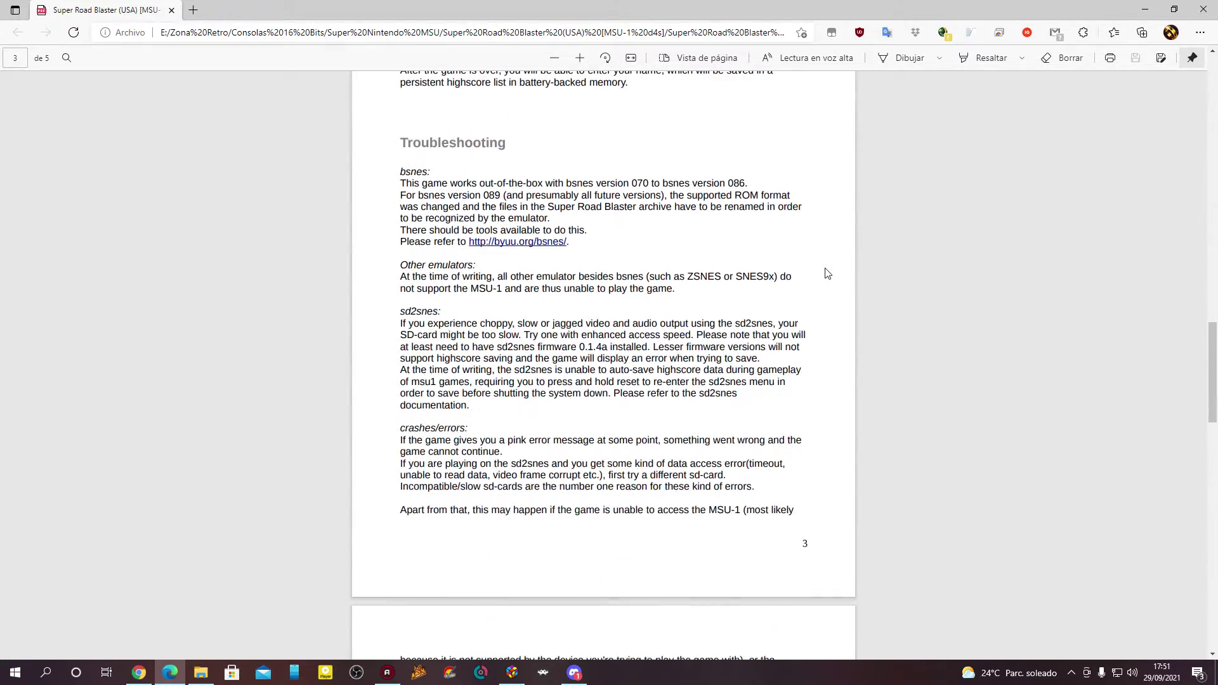
scroll(828, 274, down, 10)
scroll(828, 274, up, 5)
scroll(828, 274, down, 2)
scroll(829, 274, down, 3)
scroll(829, 274, up, 14)
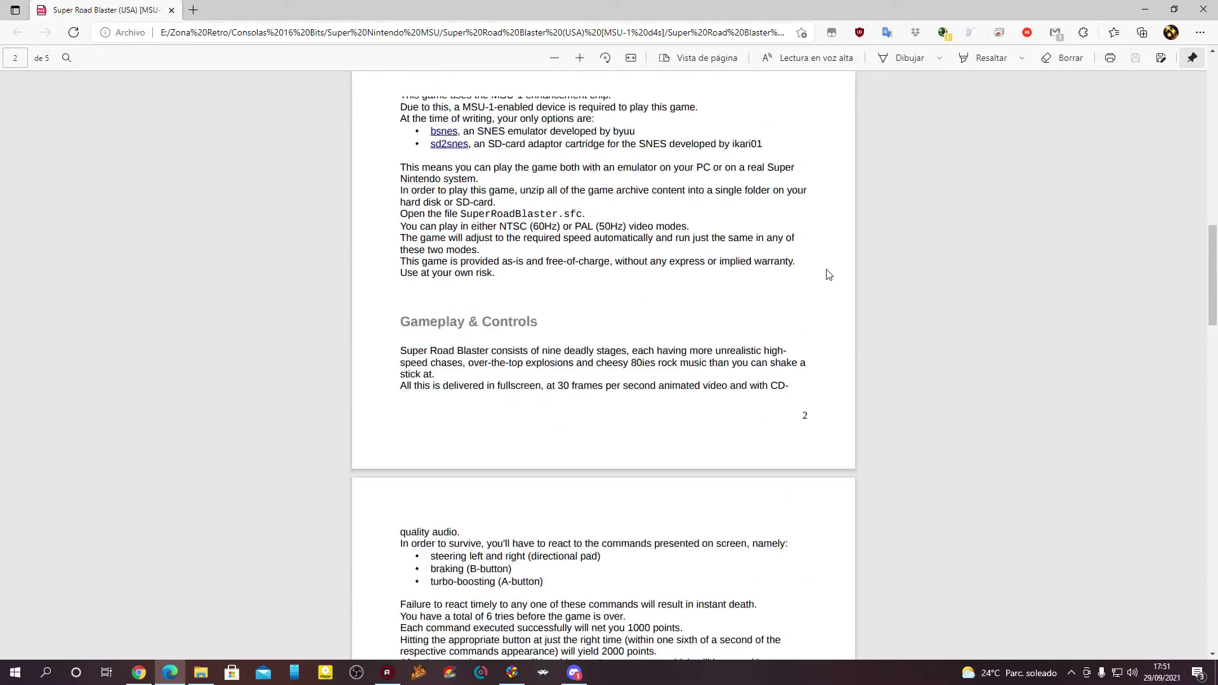
scroll(958, 115, up, 8)
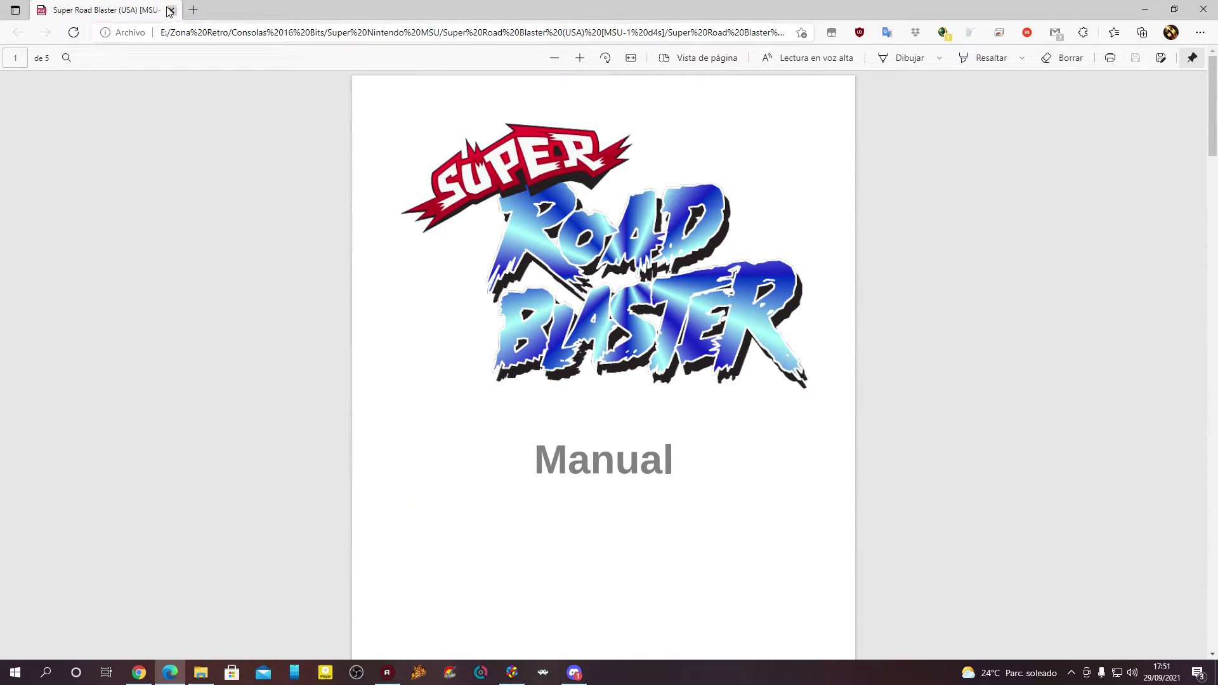
click(1204, 6)
Delete the manual PDF from the Super Road Blaster folder.
click(886, 284)
key(Down)
key(Up)
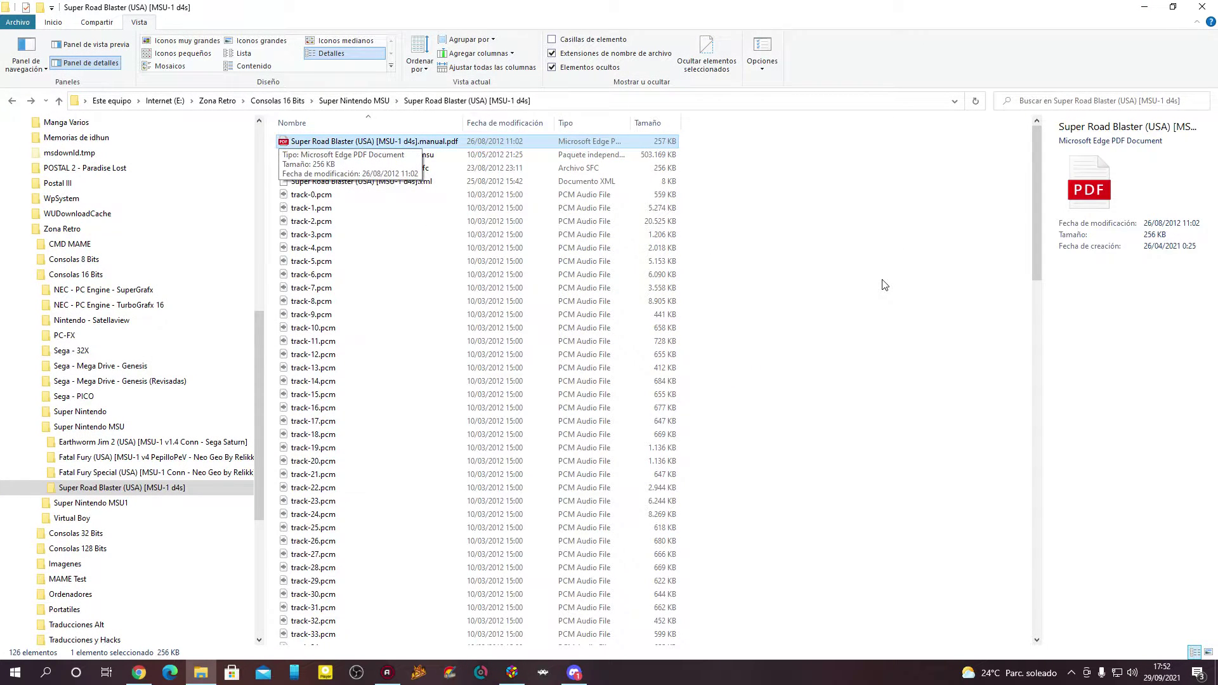
key(Delete)
Rename the Super Road Blaster .msu file to msu1.rom, replacing both its name and extension, and accept the extension change.
key(Up)
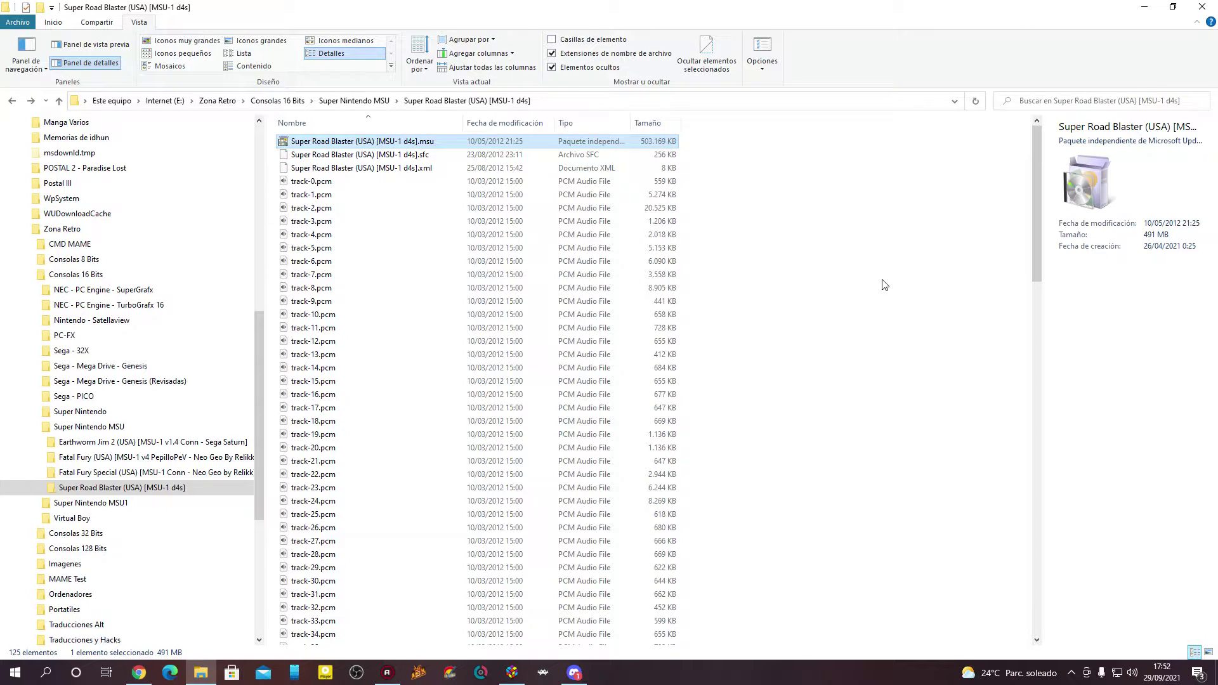
key(Down)
key(Up)
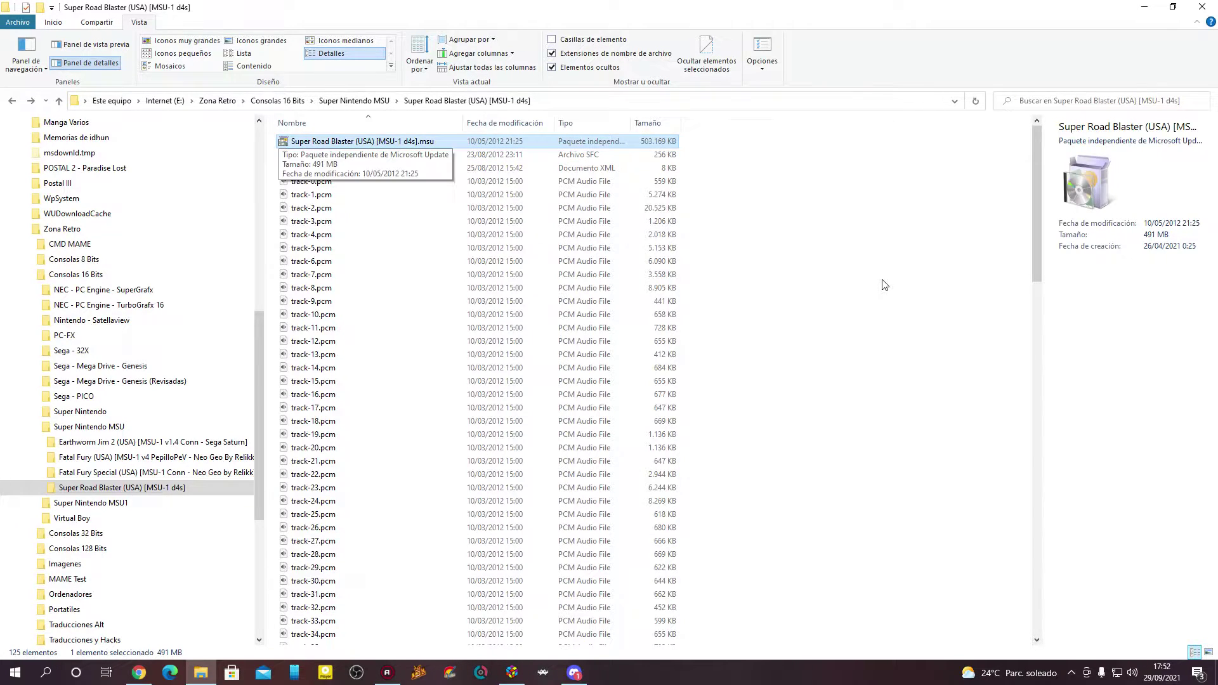
key(F2)
key(ctrl+a)
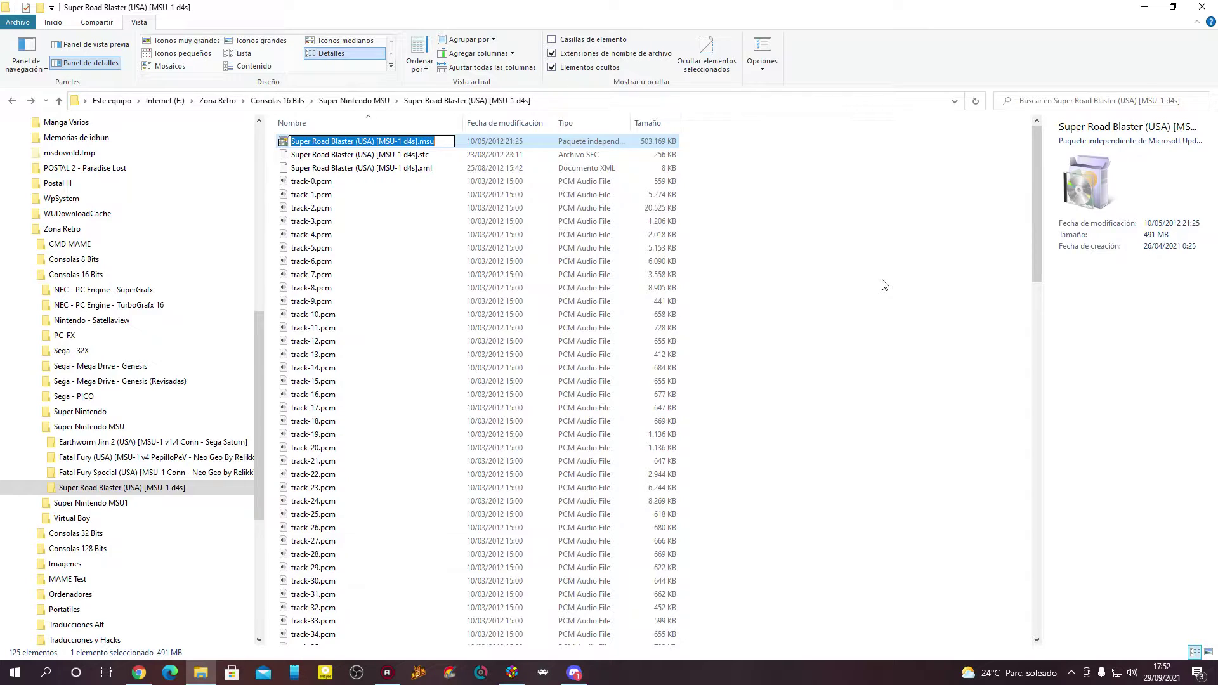
text(msu1.rom)
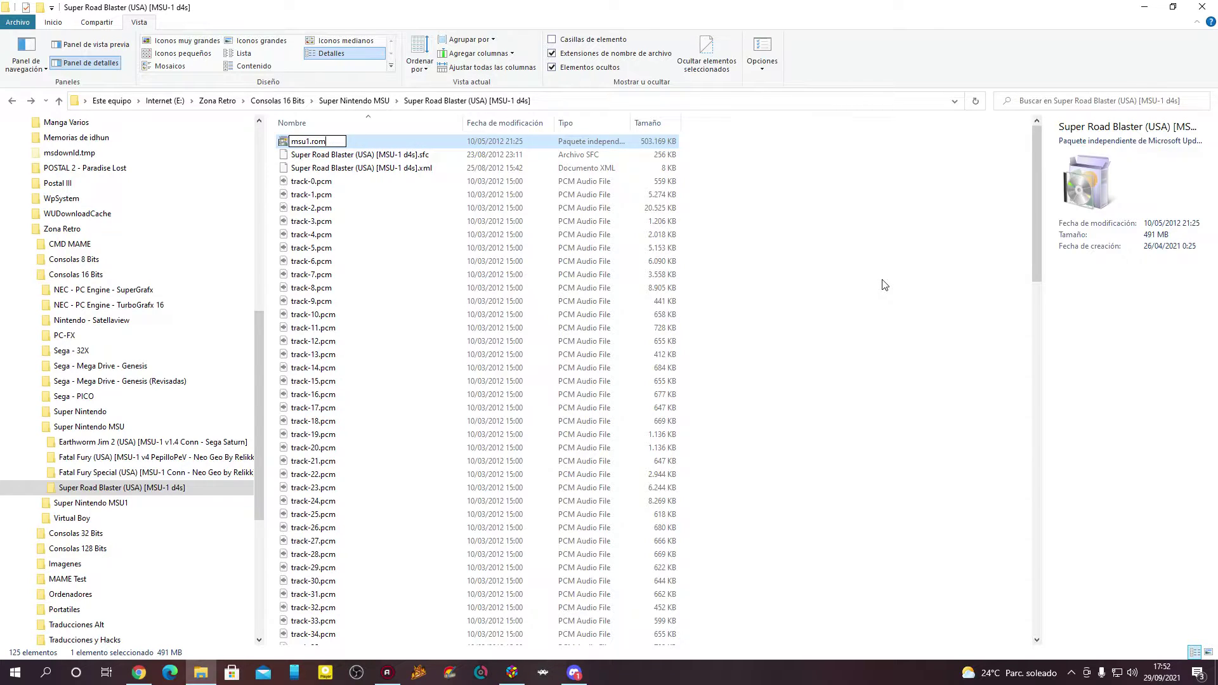
key(Return)
key(Return)
Delete the Super Road Blaster .xml file, leaving the .sfc ROM in place.
key(Down)
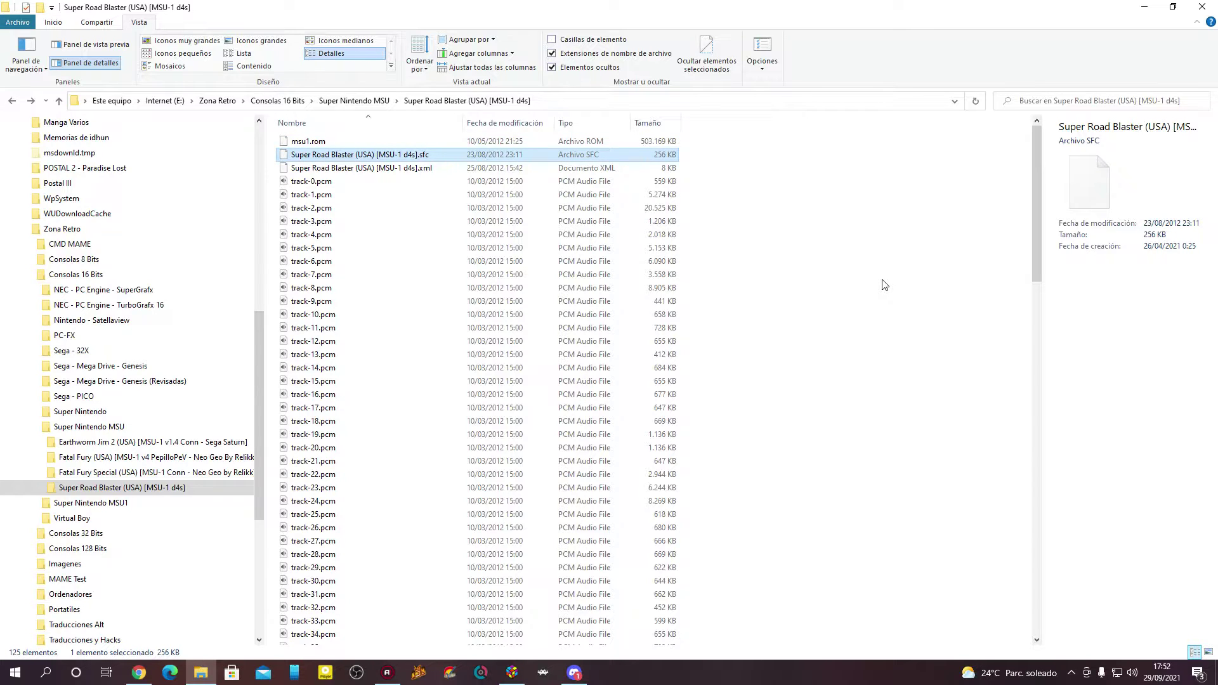
key(Down)
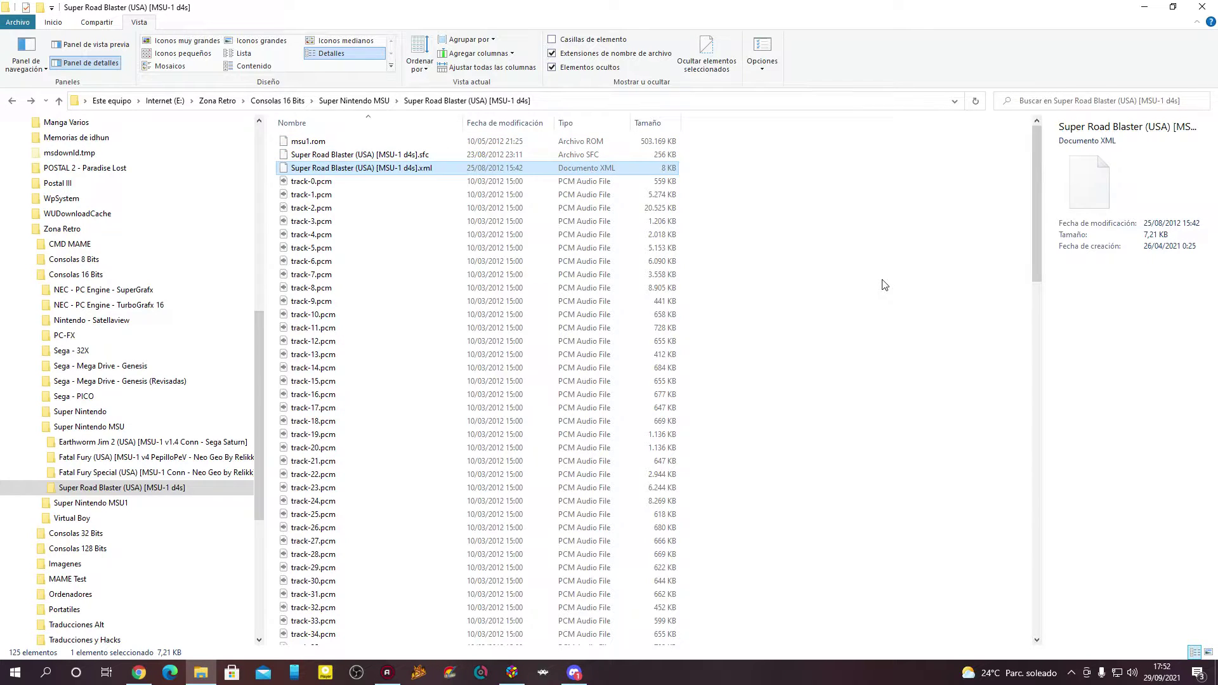
key(Delete)
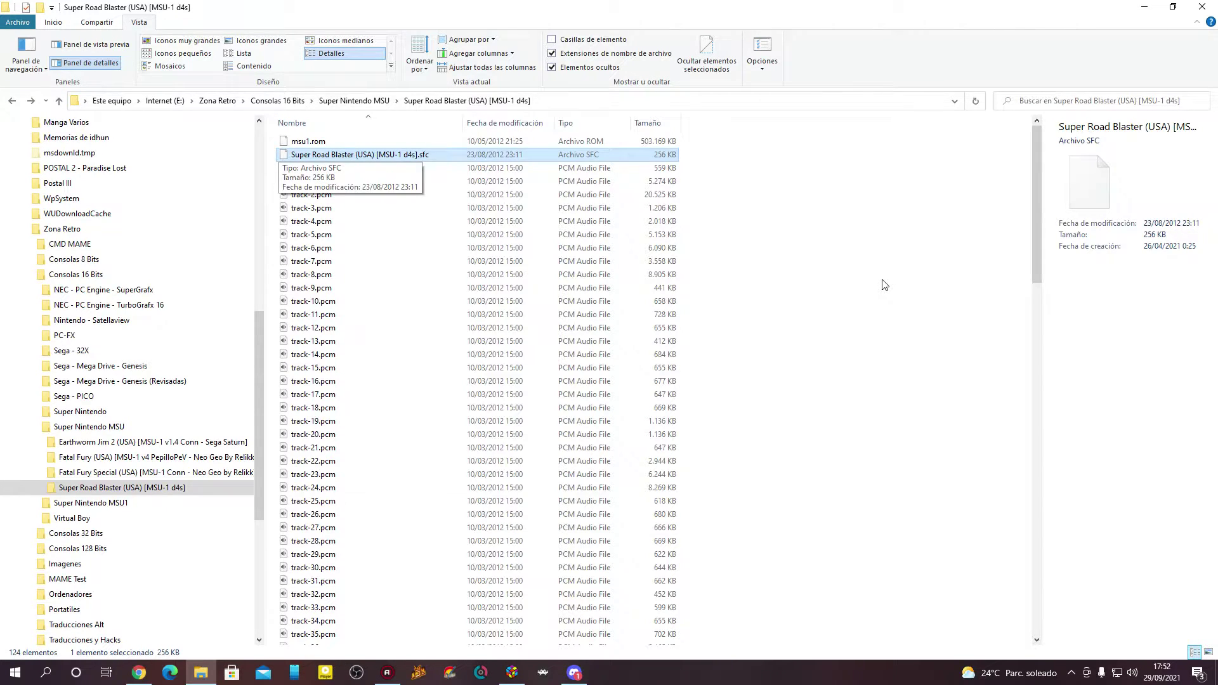
Examine msu1.rom, the .sfc ROM and the PCM tracks from track-0.pcm to the end of the Super Road Blaster folder.
key(Down)
key(Up)
key(Up)
key(Down)
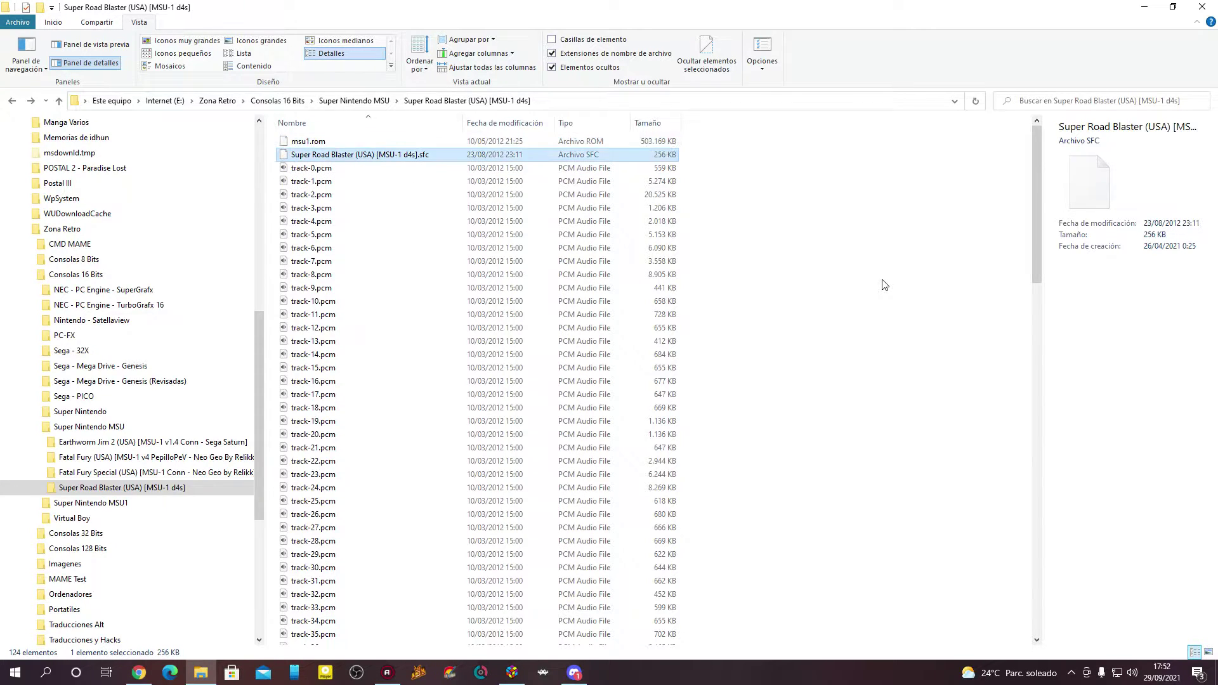
key(Down)
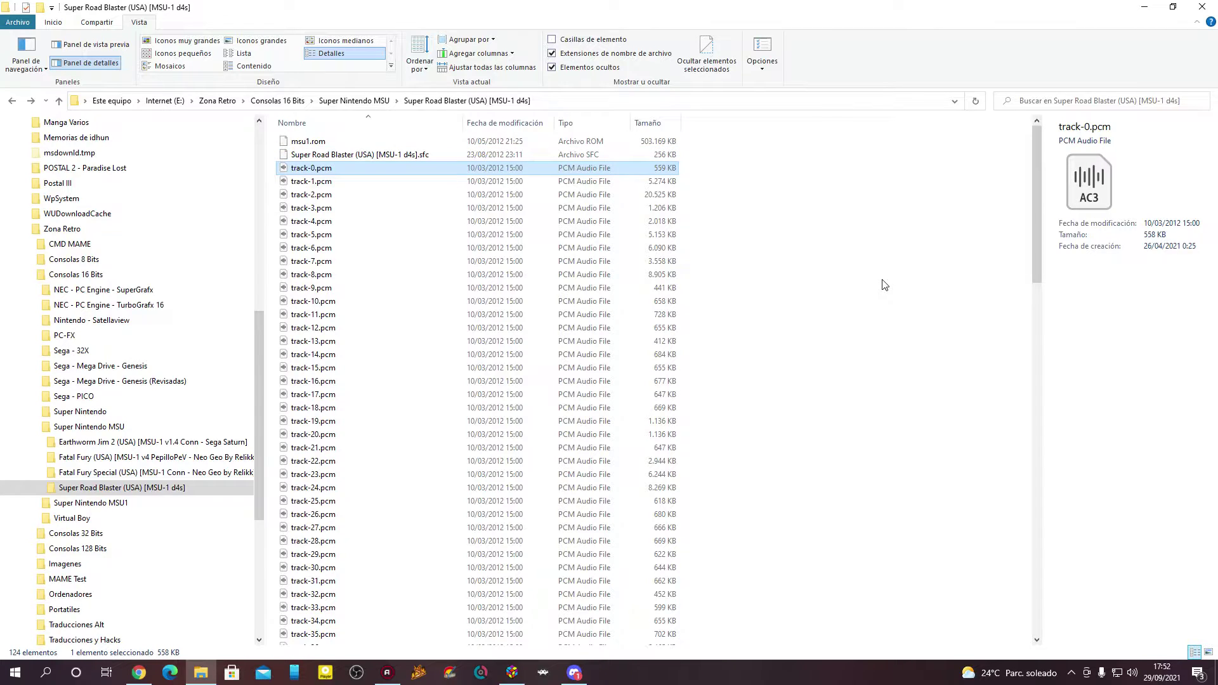
key(End)
key(Home)
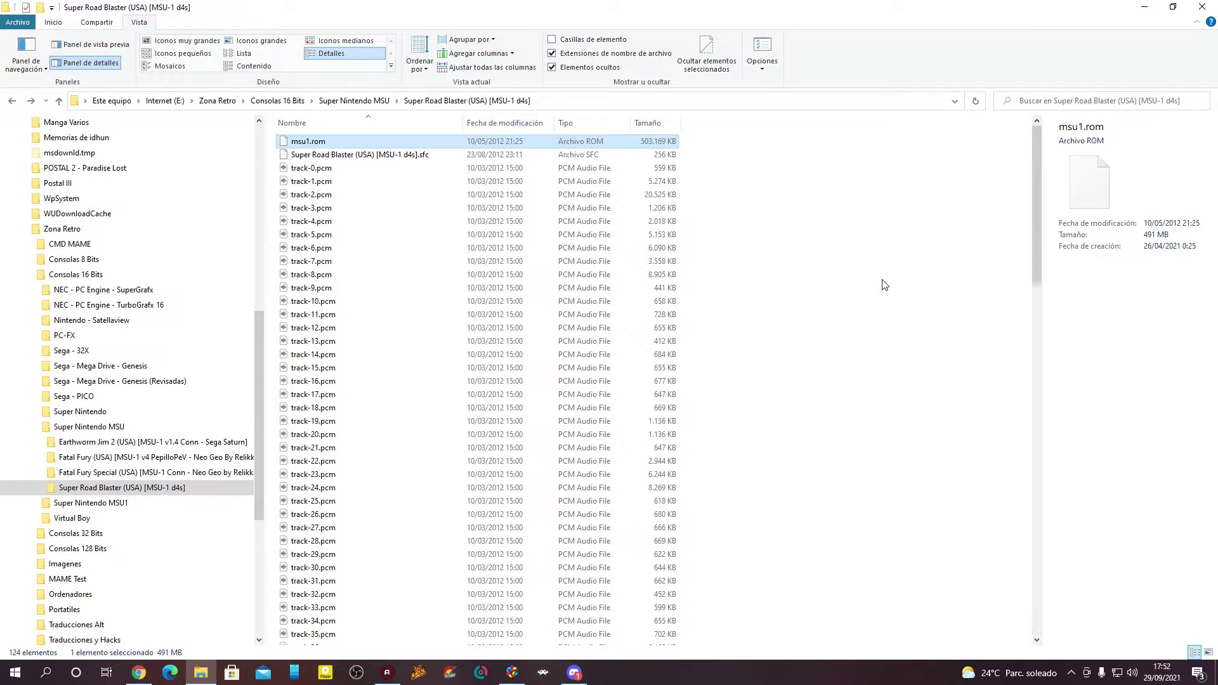
key(Down)
key(Down)
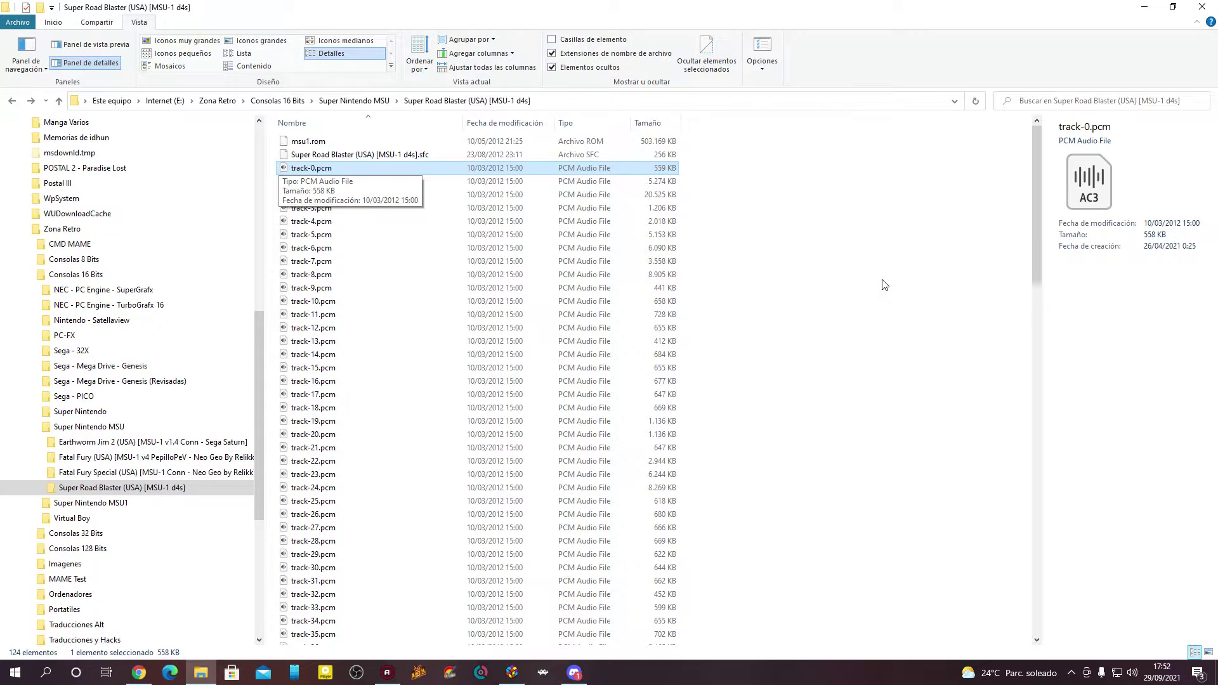
key(Up)
key(Up)
key(Down)
key(Down)
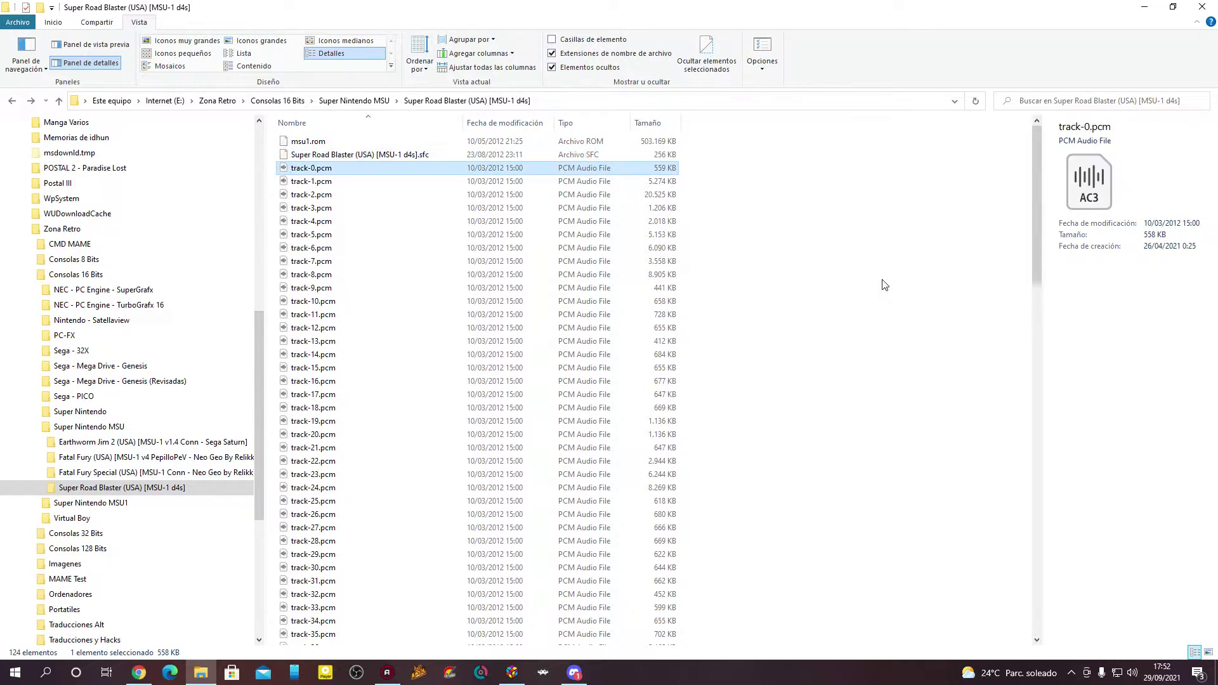
key(Up)
key(Up)
key(Down)
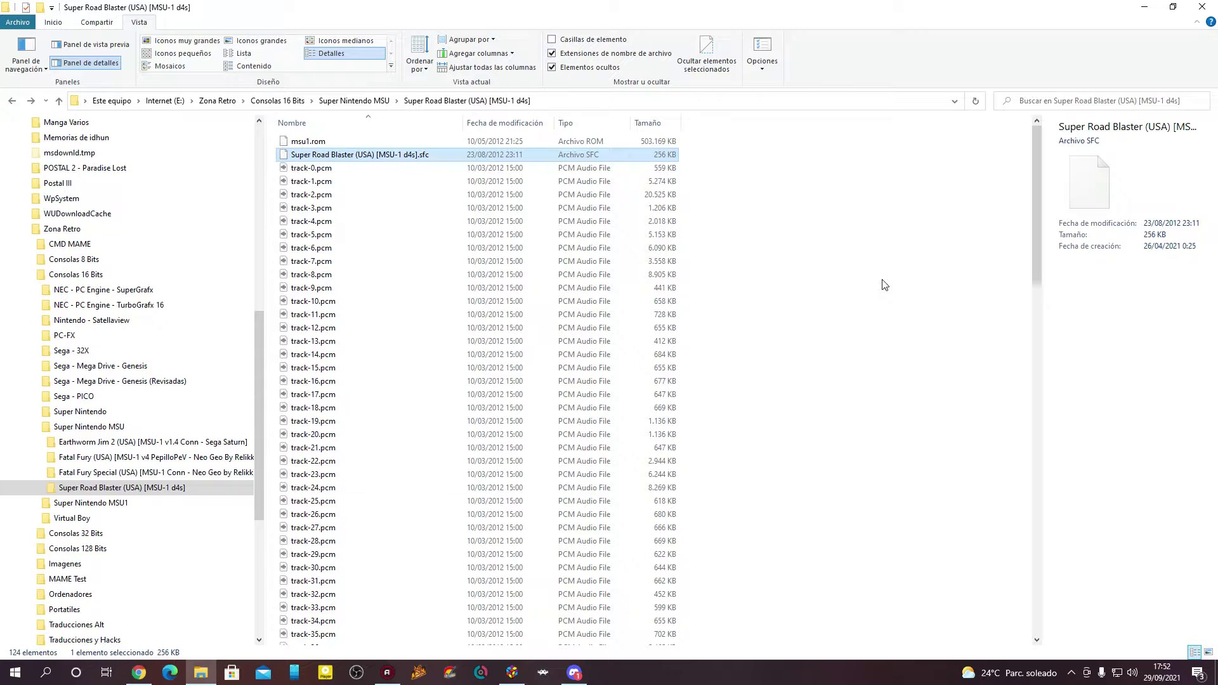
Examine the numbered PCM tracks from track-0.pcm to track-121.pcm in the Super Road Blaster folder.
key(Down)
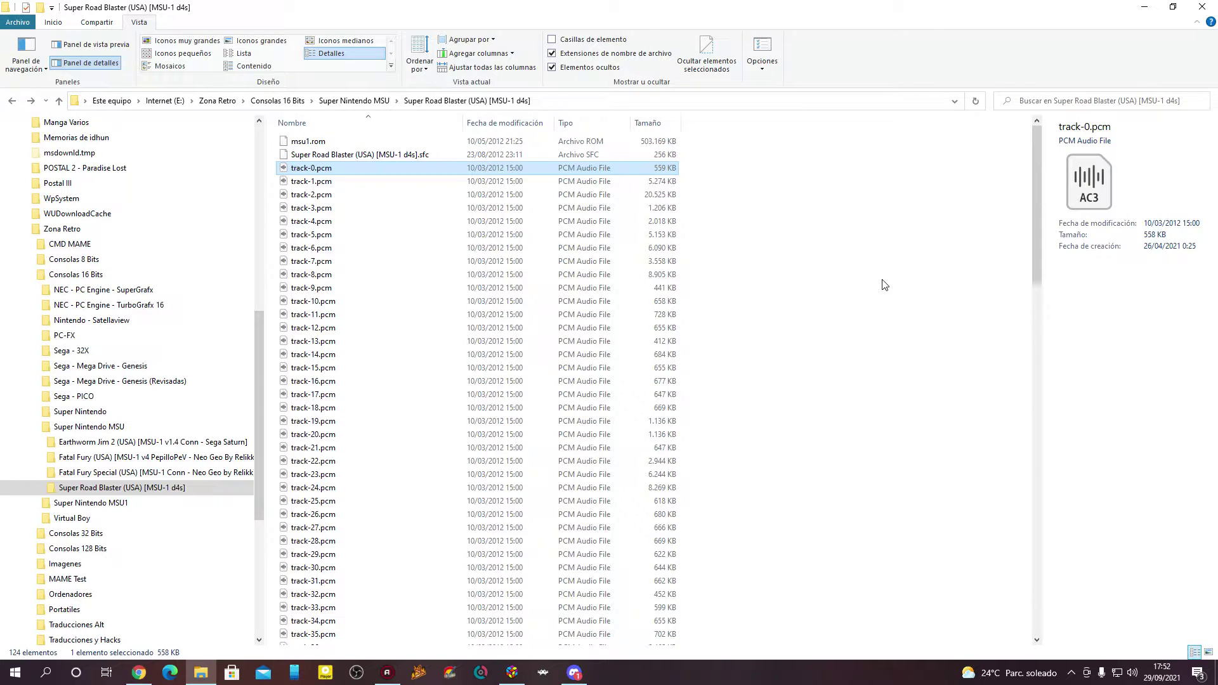
key(shift+End)
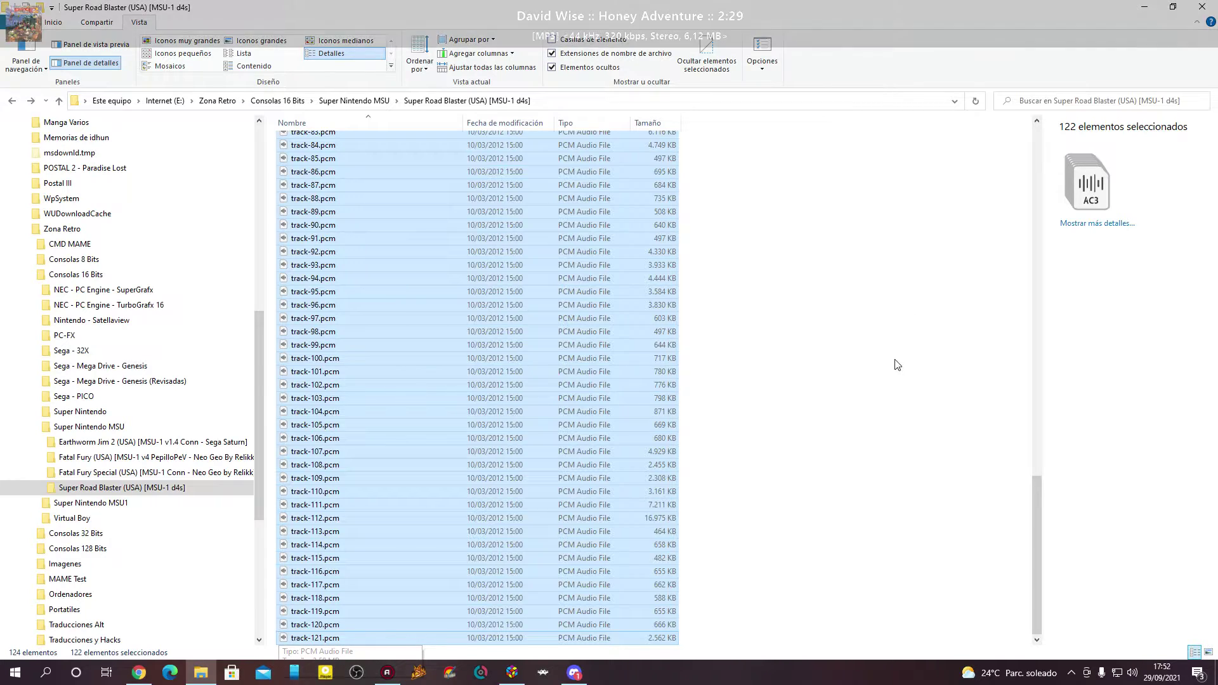
scroll(842, 471, up, 20)
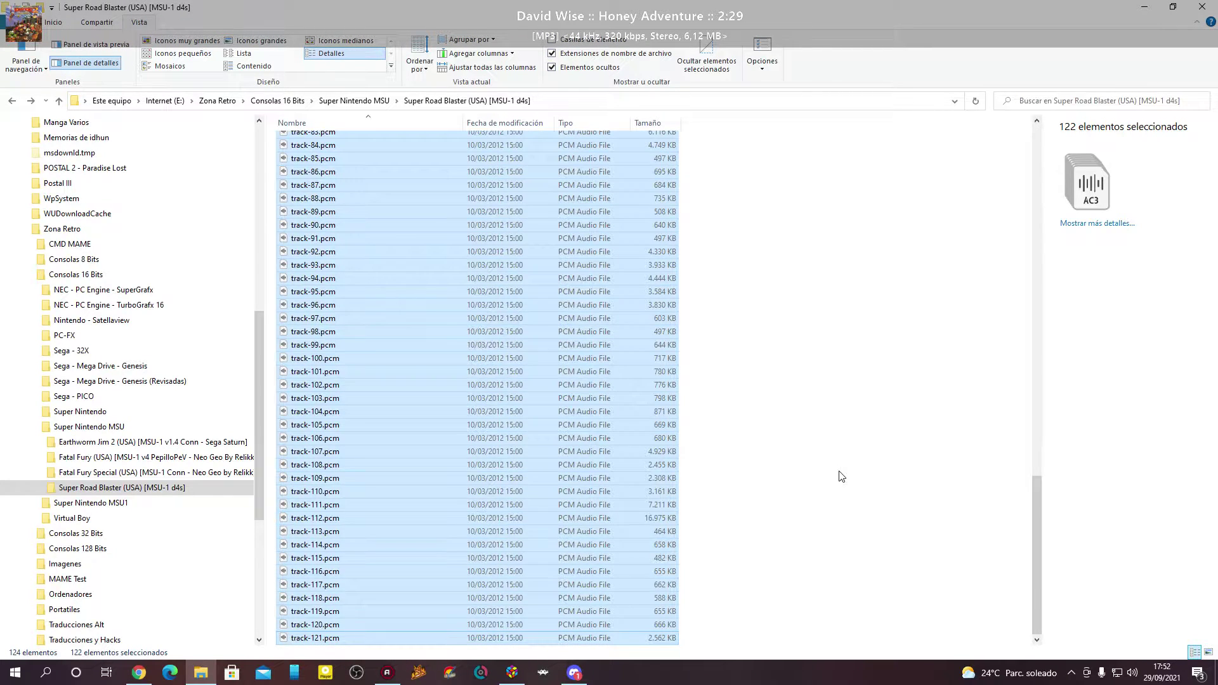
scroll(843, 477, up, 4)
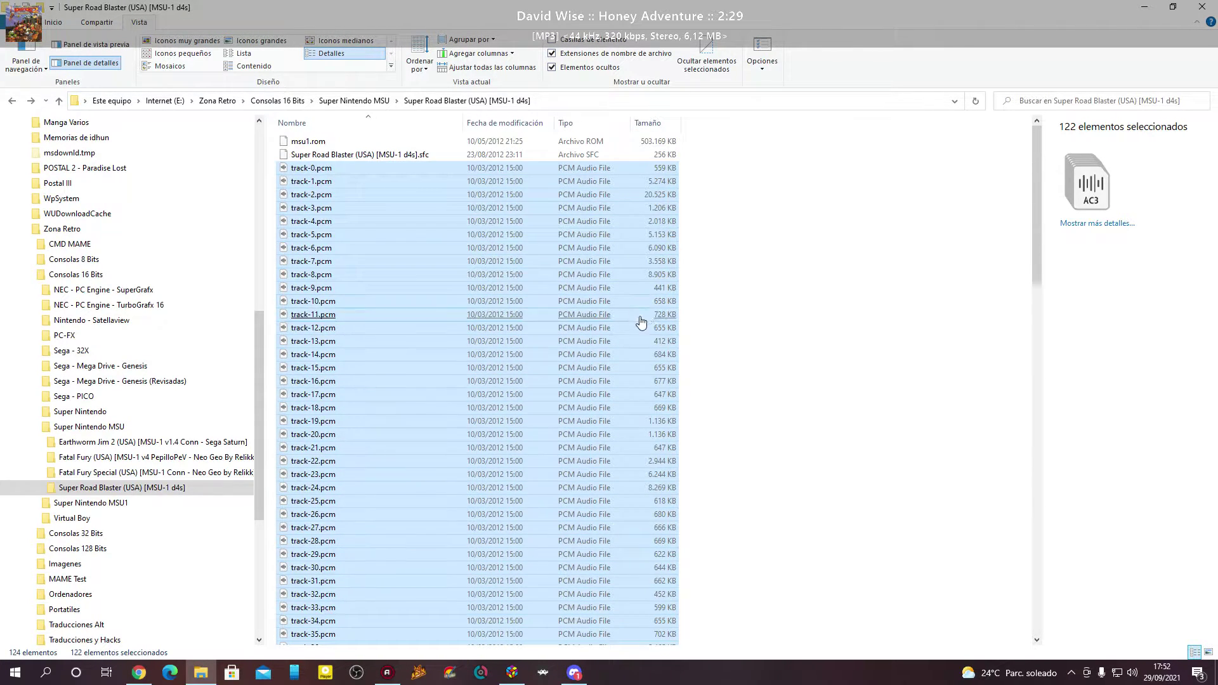
click(870, 260)
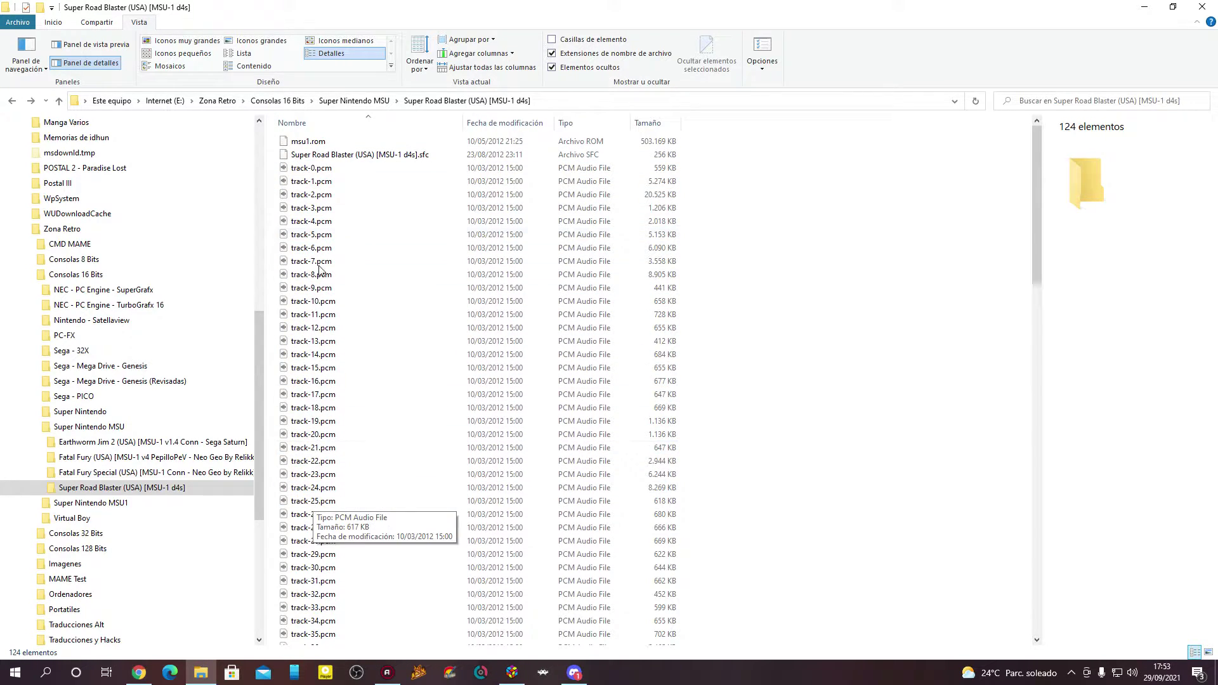
click(326, 169)
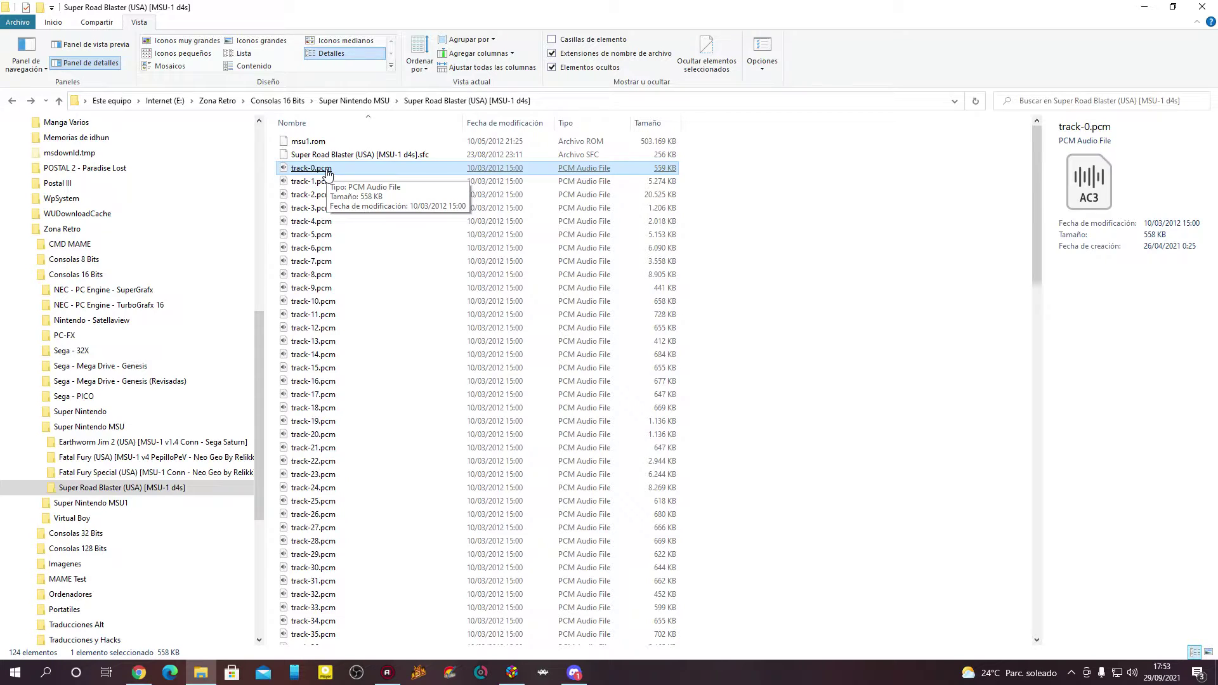
click(326, 303)
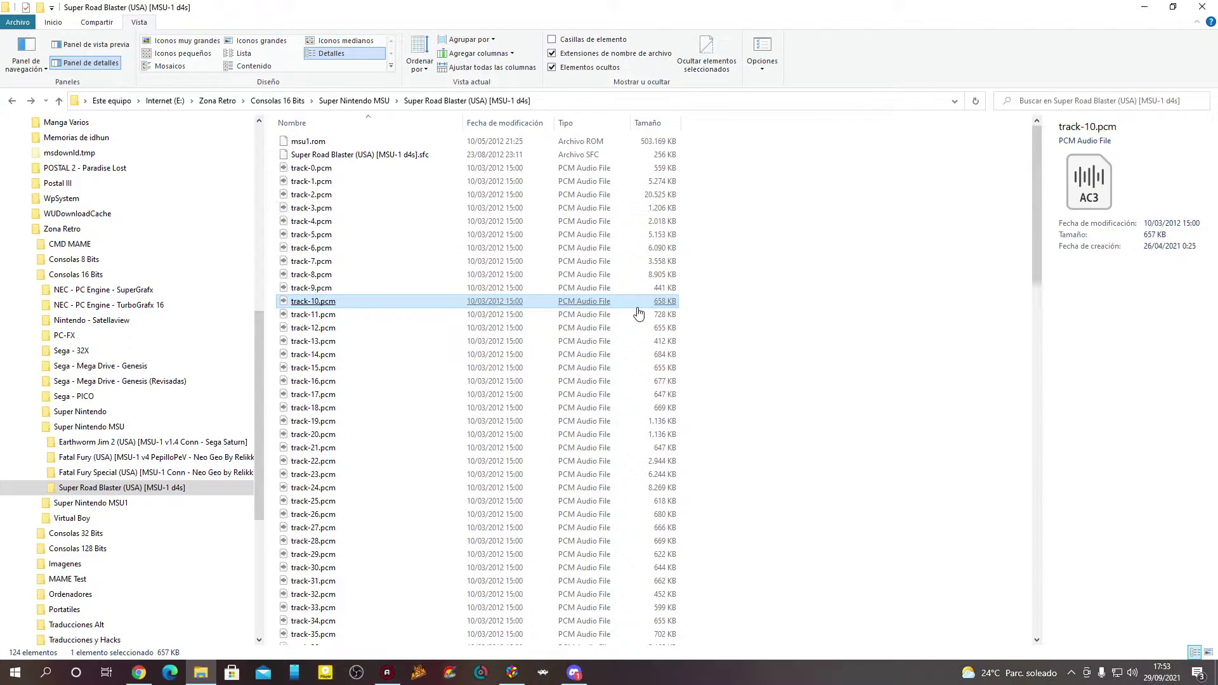
click(830, 342)
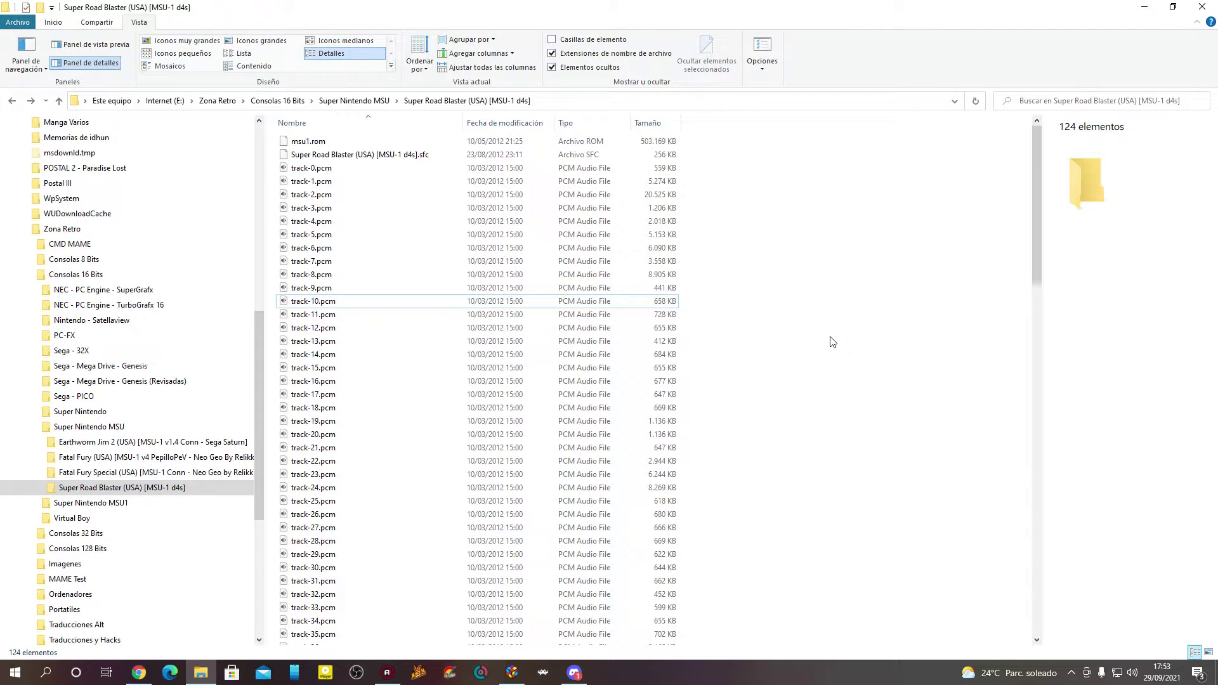
click(357, 174)
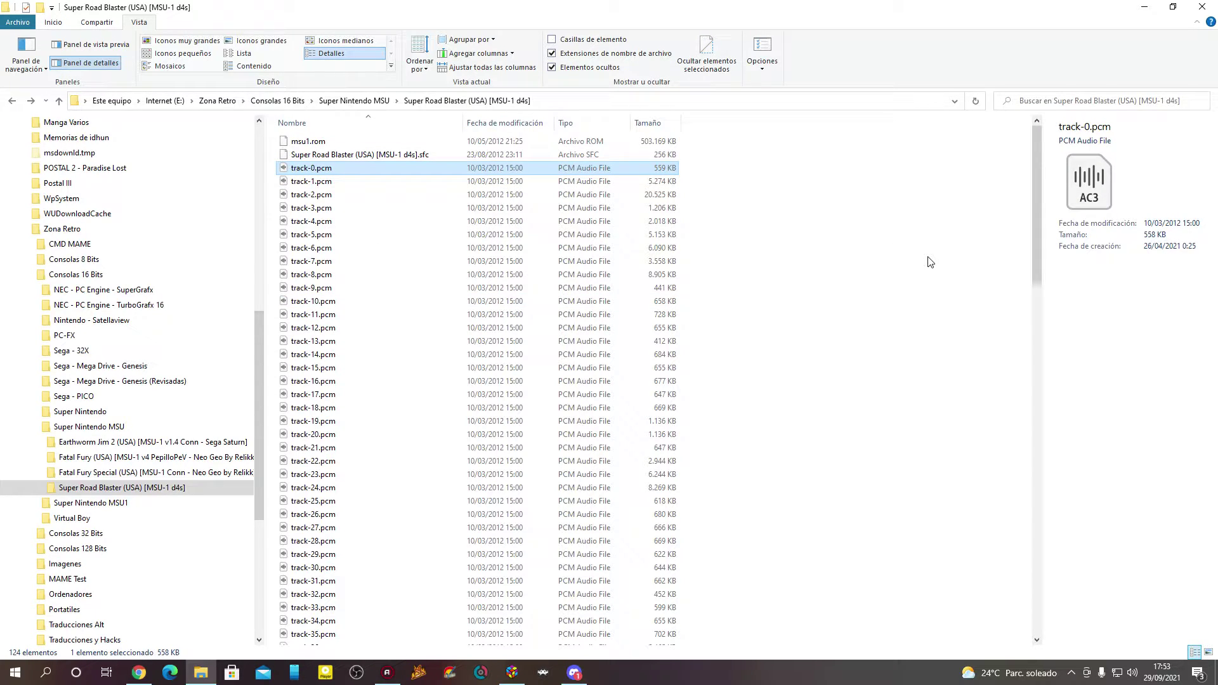
key(Up)
key(Up)
key(Down)
key(Down)
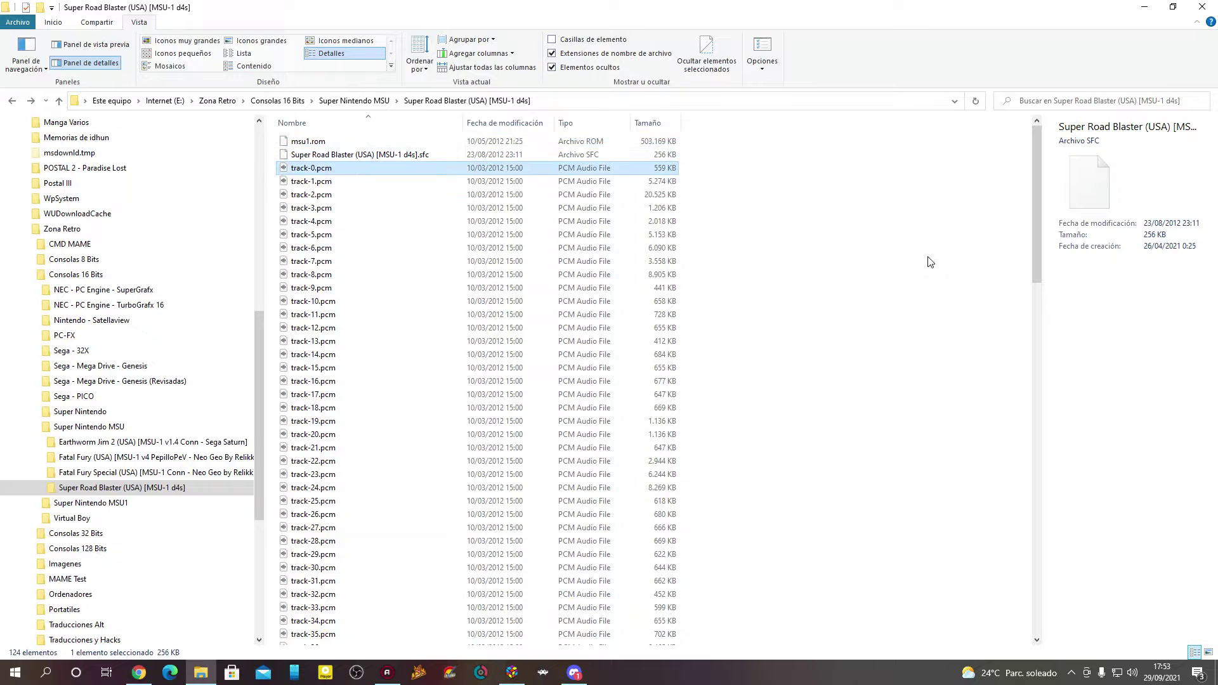
Compress every file except the .sfc ROM with WinRAR in ZIP format as Super Road Blaster (USA) [MSU-1 d4s].msu1.
key(ctrl+a)
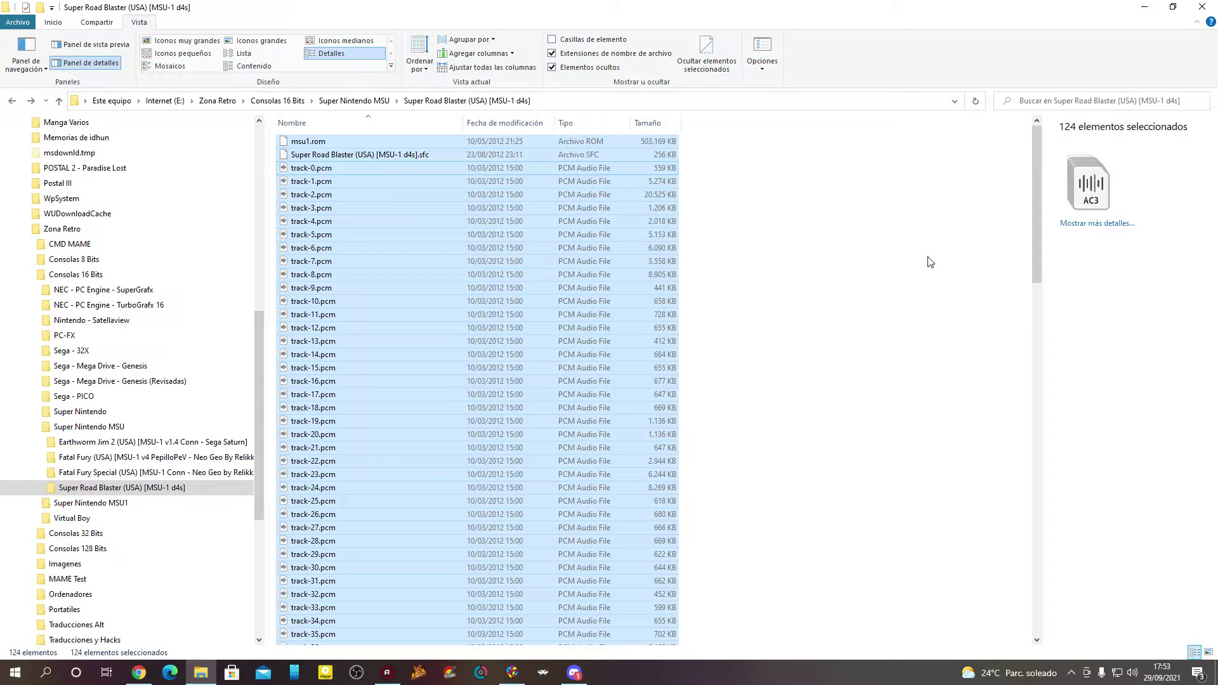
scroll(939, 265, down, 5)
scroll(941, 266, up, 5)
ctrl+click(363, 154)
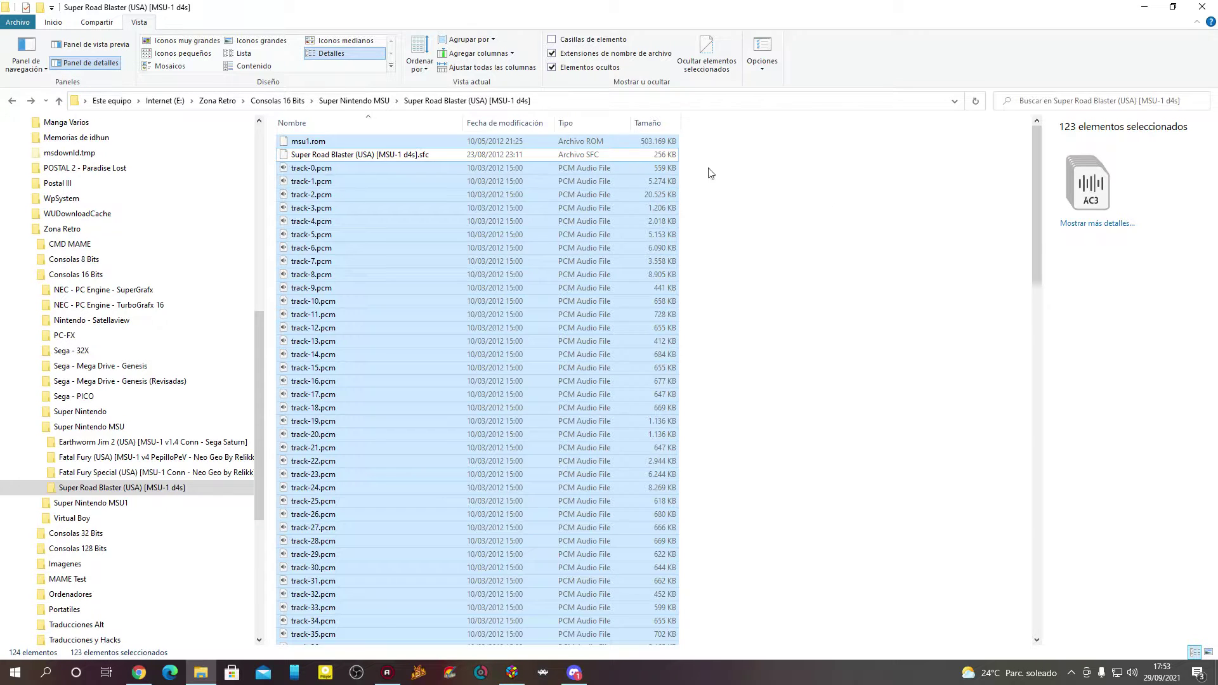
right_click(313, 140)
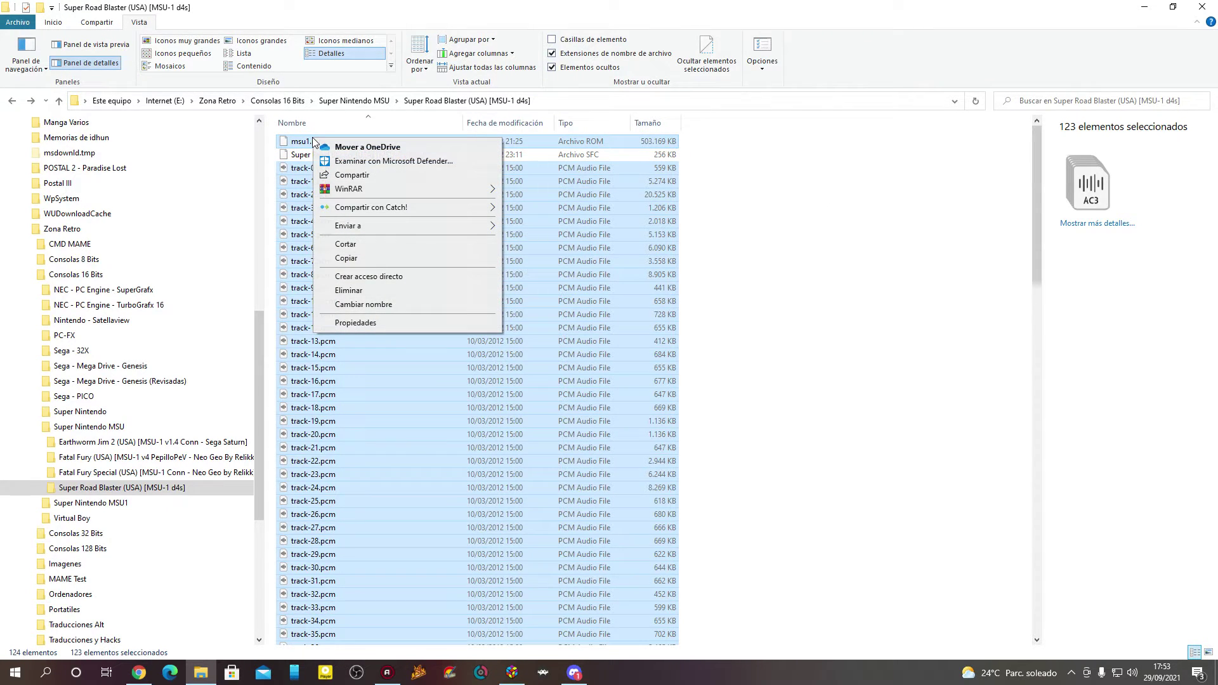
mouse_move(413, 186)
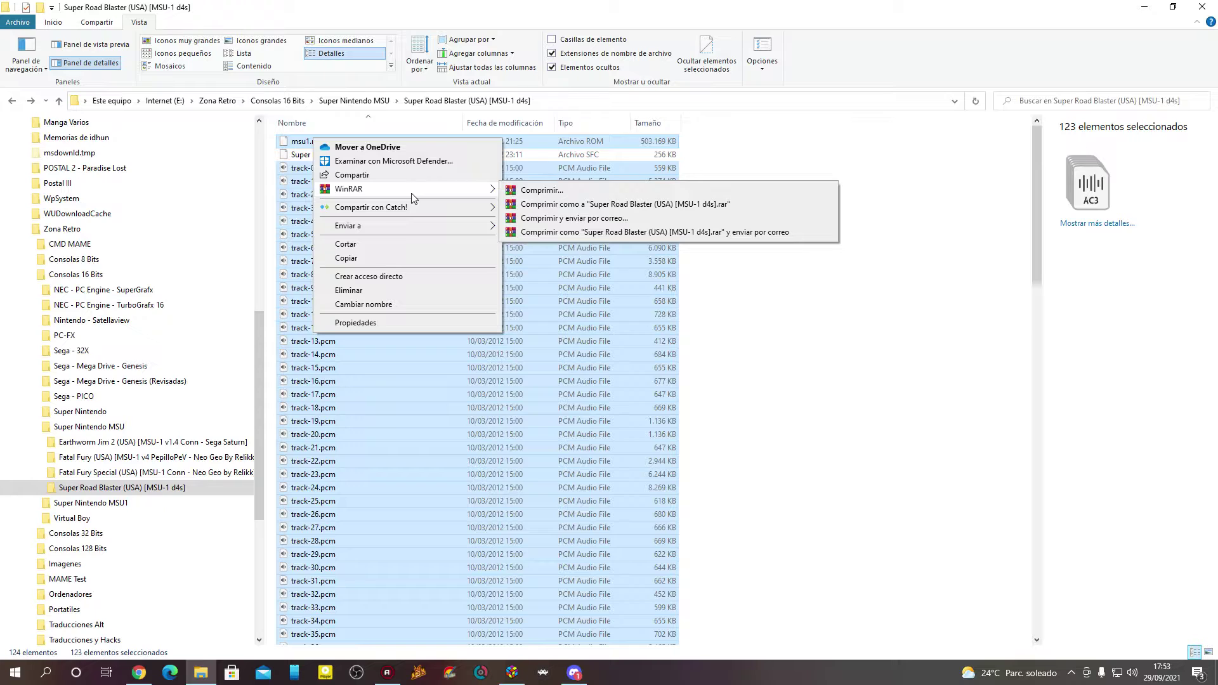
click(565, 190)
click(561, 333)
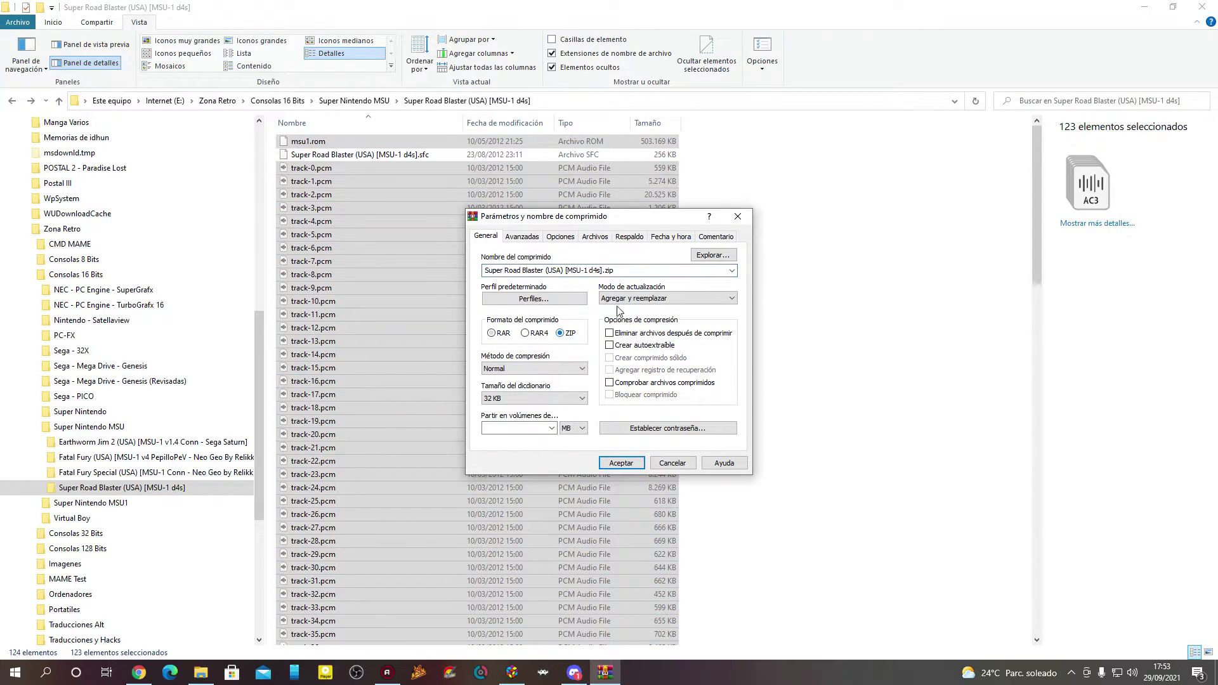
click(652, 270)
click(652, 270)
key(Return)
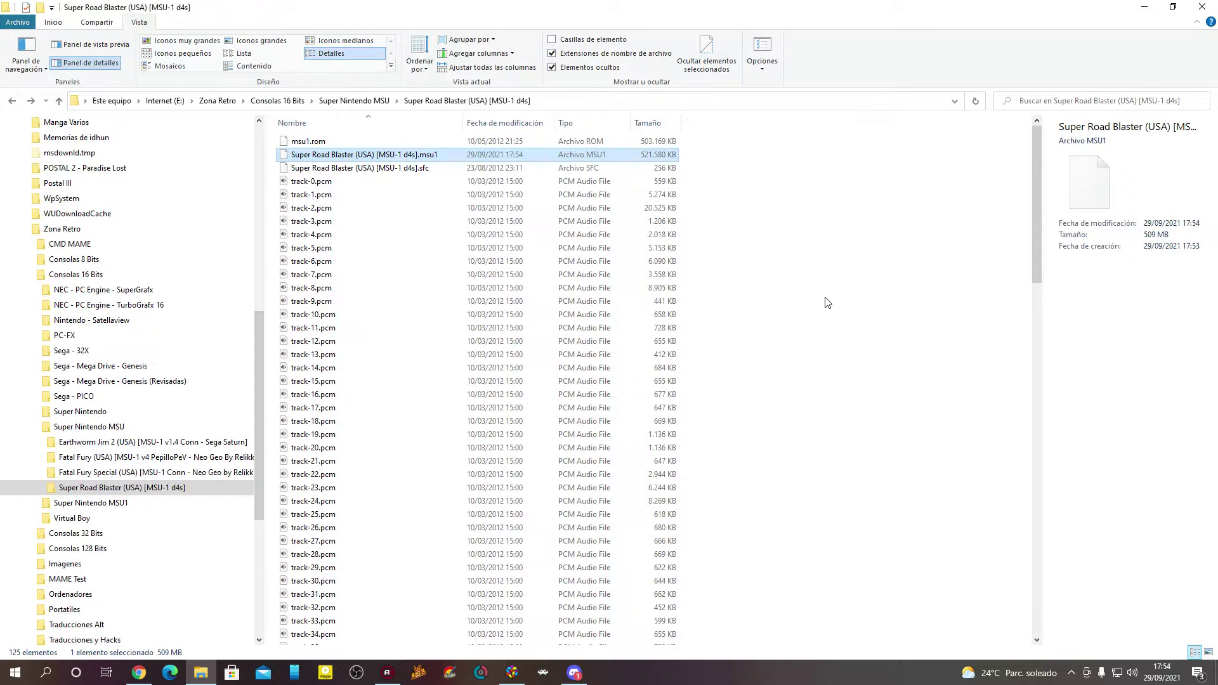
Delete msu1.rom and all the loose PCM tracks from the Super Road Blaster folder.
key(Up)
key(Delete)
key(Down)
key(Down)
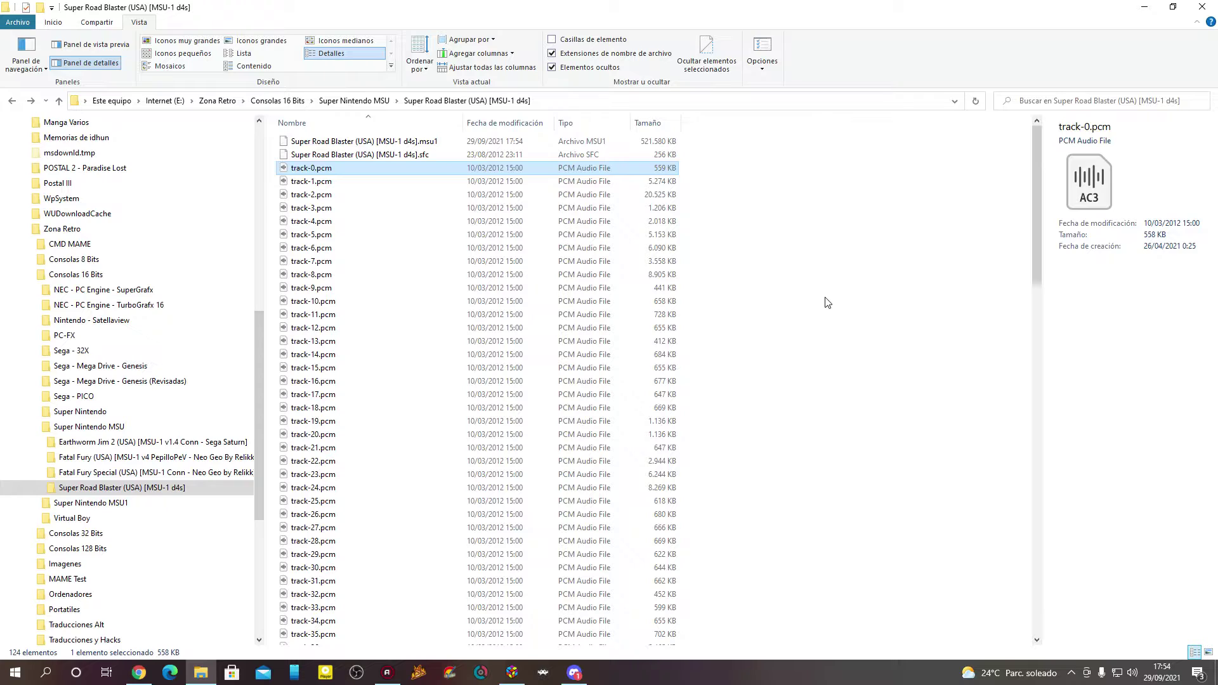
key(shift+End)
key(Delete)
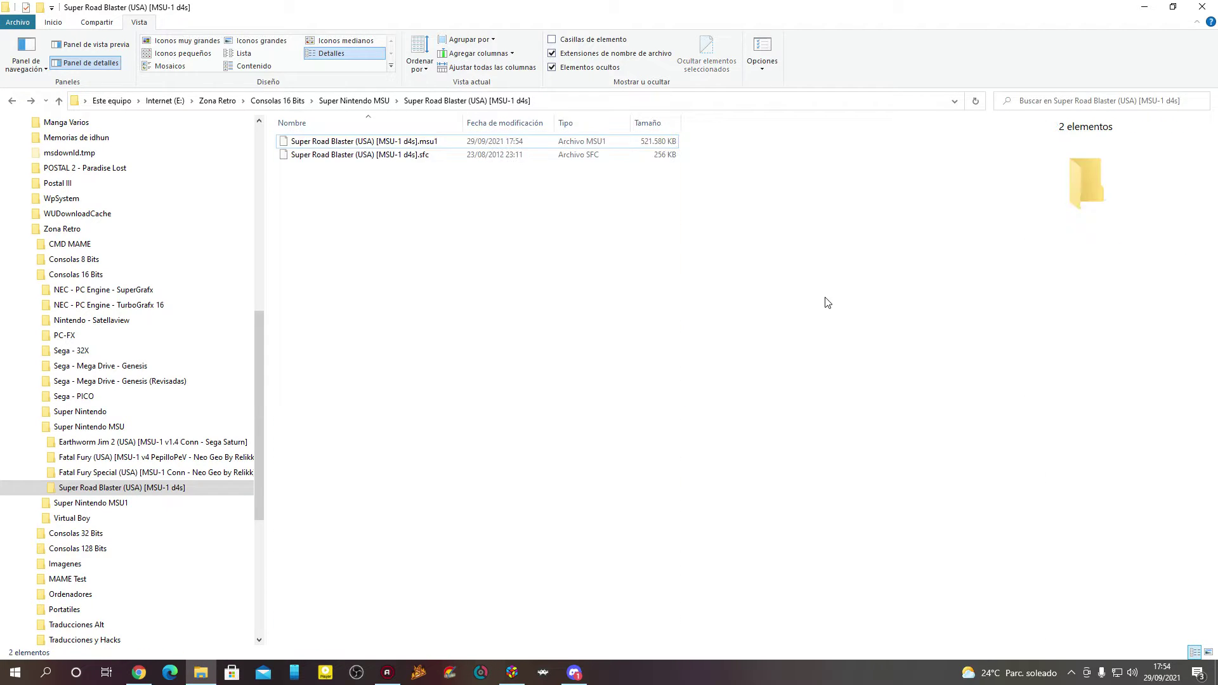
Move the Super Road Blaster .msu1 archive and .sfc ROM into the Super Nintendo MSU1 folder and check them there.
key(Down)
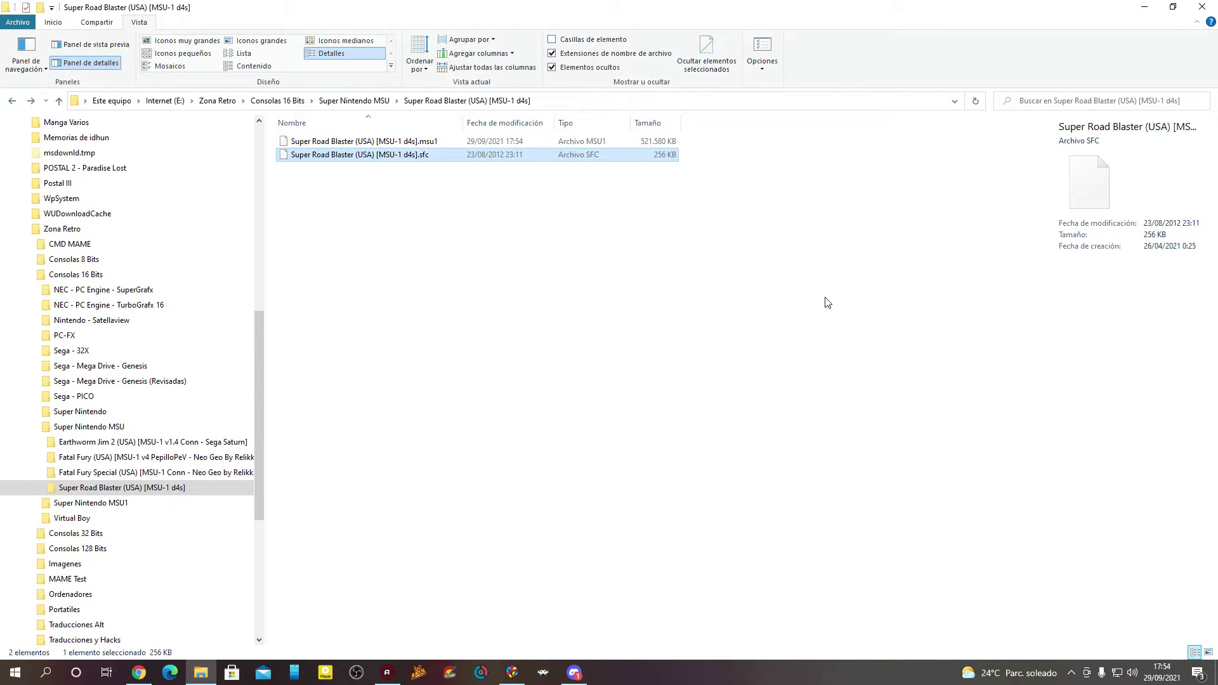
key(Up)
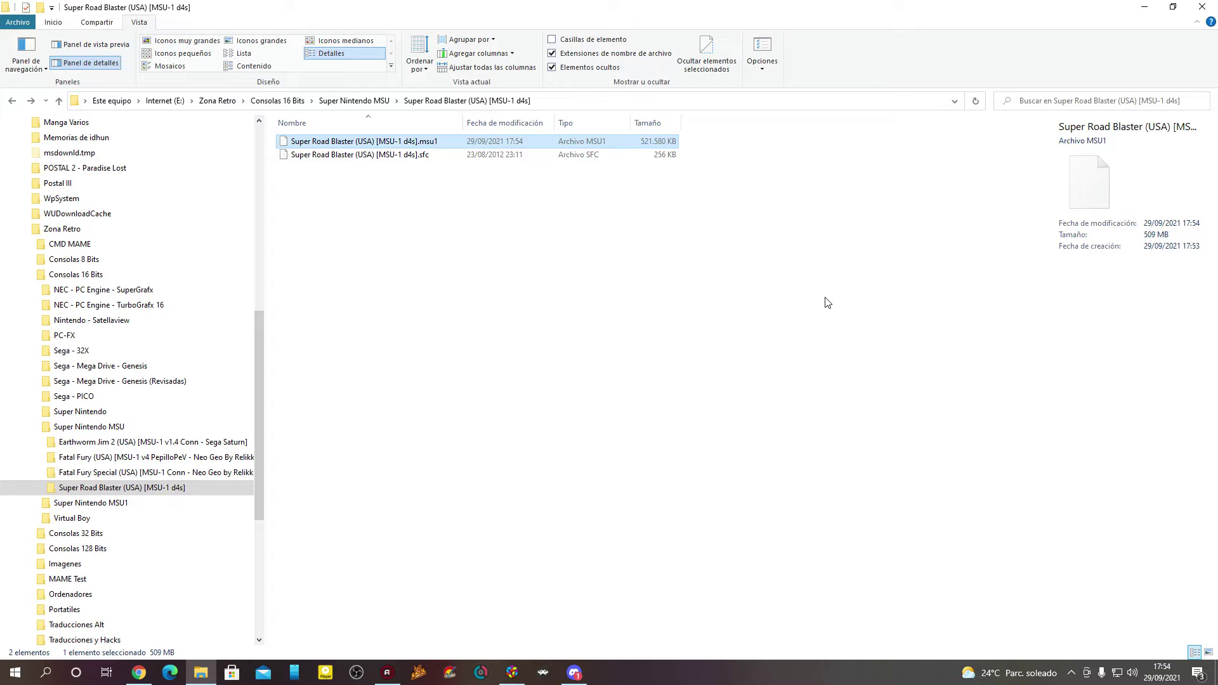
drag(321, 239, 425, 126)
drag(356, 148, 141, 507)
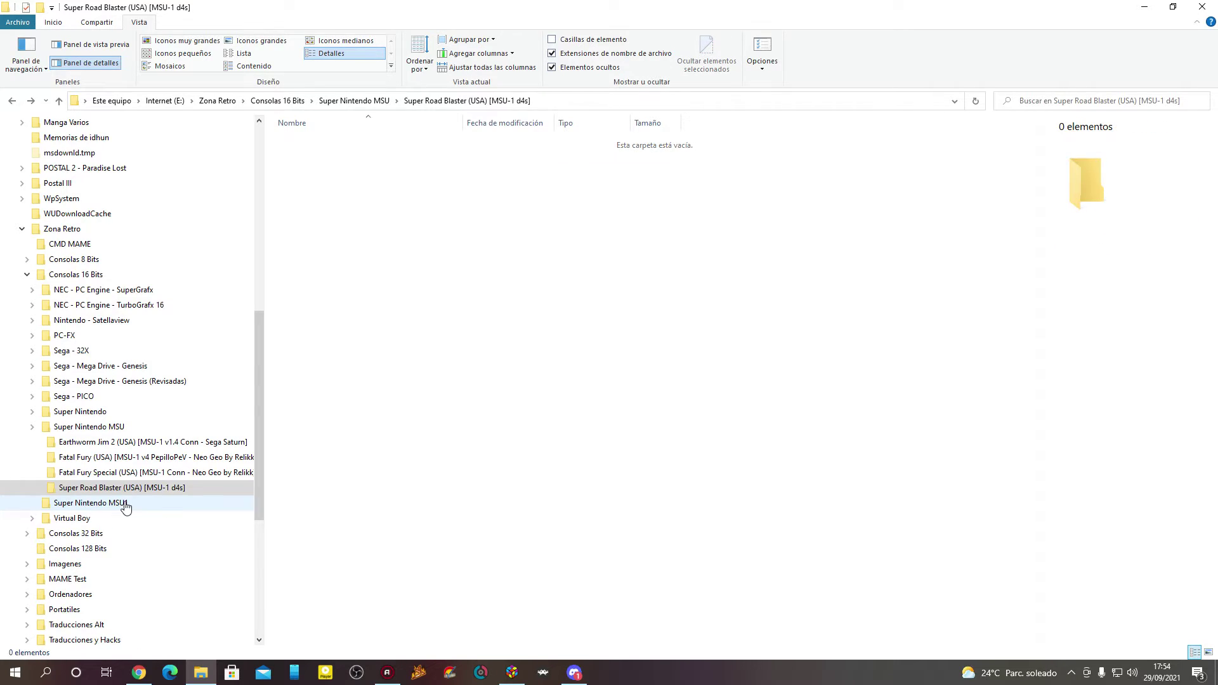
click(126, 505)
scroll(851, 305, down, 15)
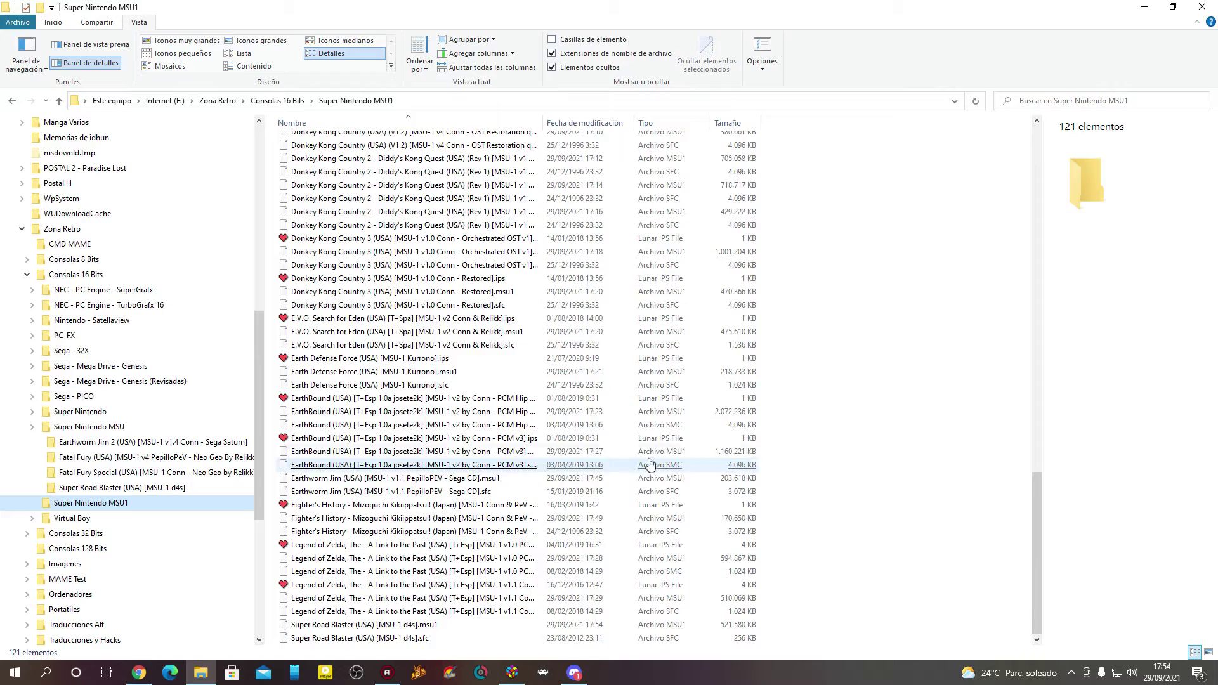
scroll(876, 363, up, 20)
scroll(879, 366, down, 20)
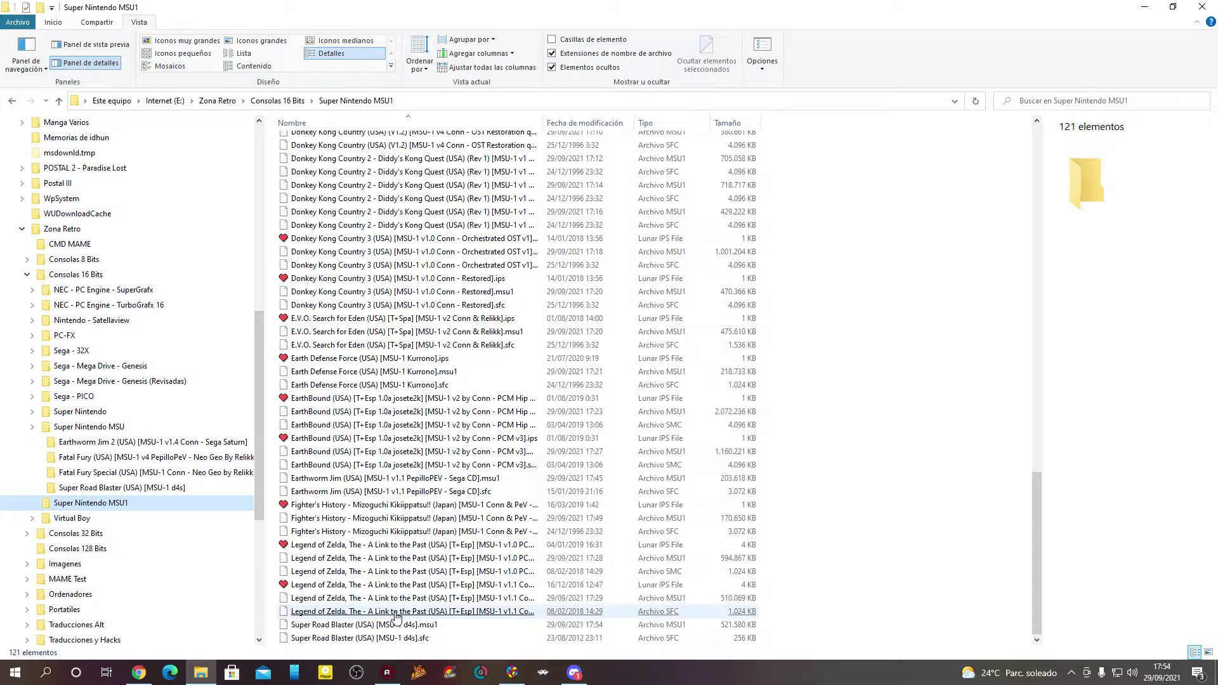
Switch to RetroArch and open the Snes MSU1 playlist.
click(1145, 6)
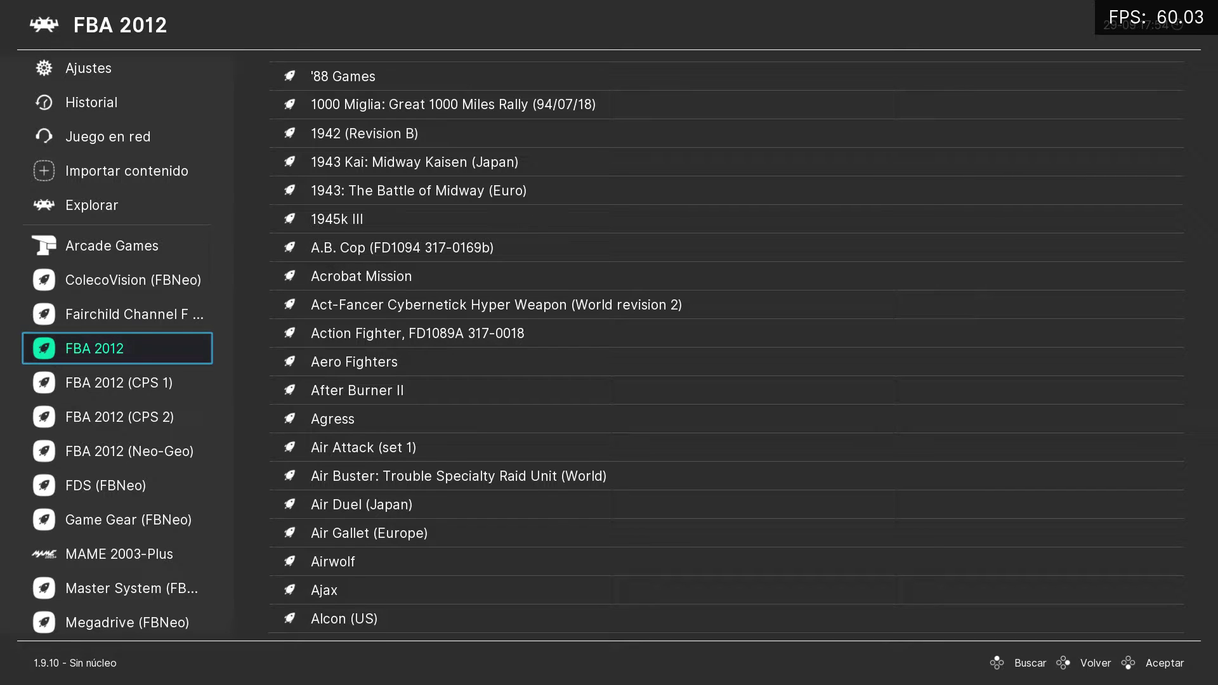
key(Down)
key(Down)
key(Down)
key(Down)
key(Down)
key(Down)
key(Down)
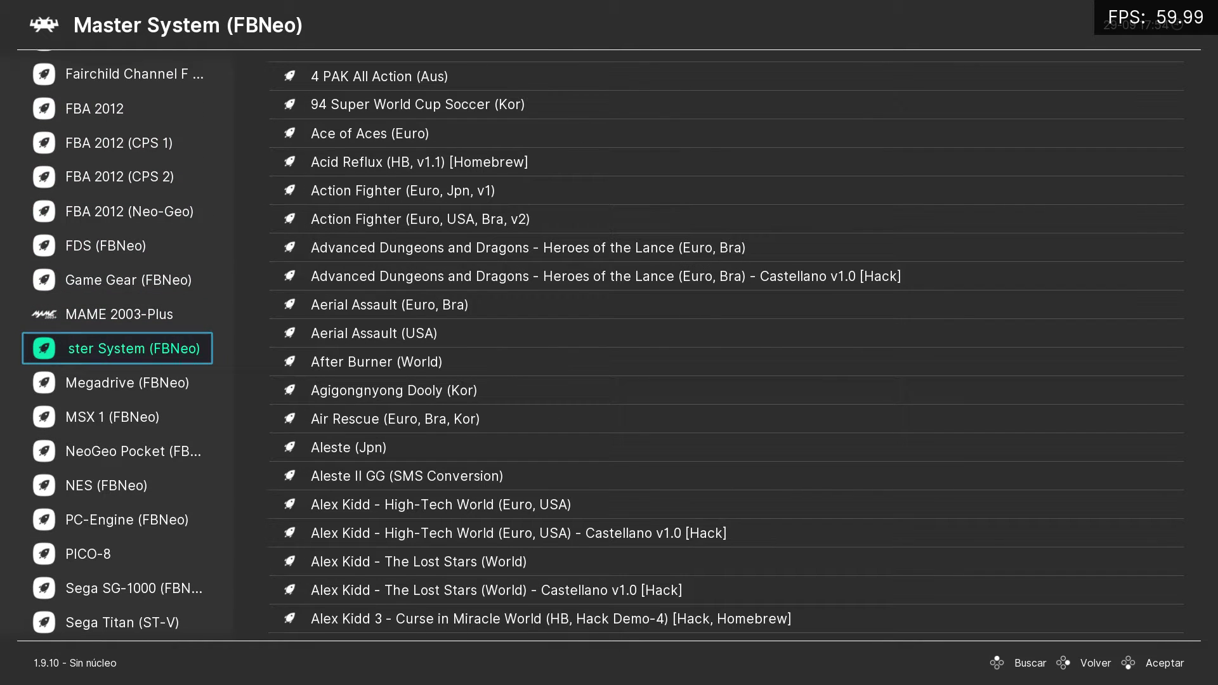
key(Down)
key(Up)
key(Down)
key(Down)
key(Down)
key(Down)
key(Down)
key(Down)
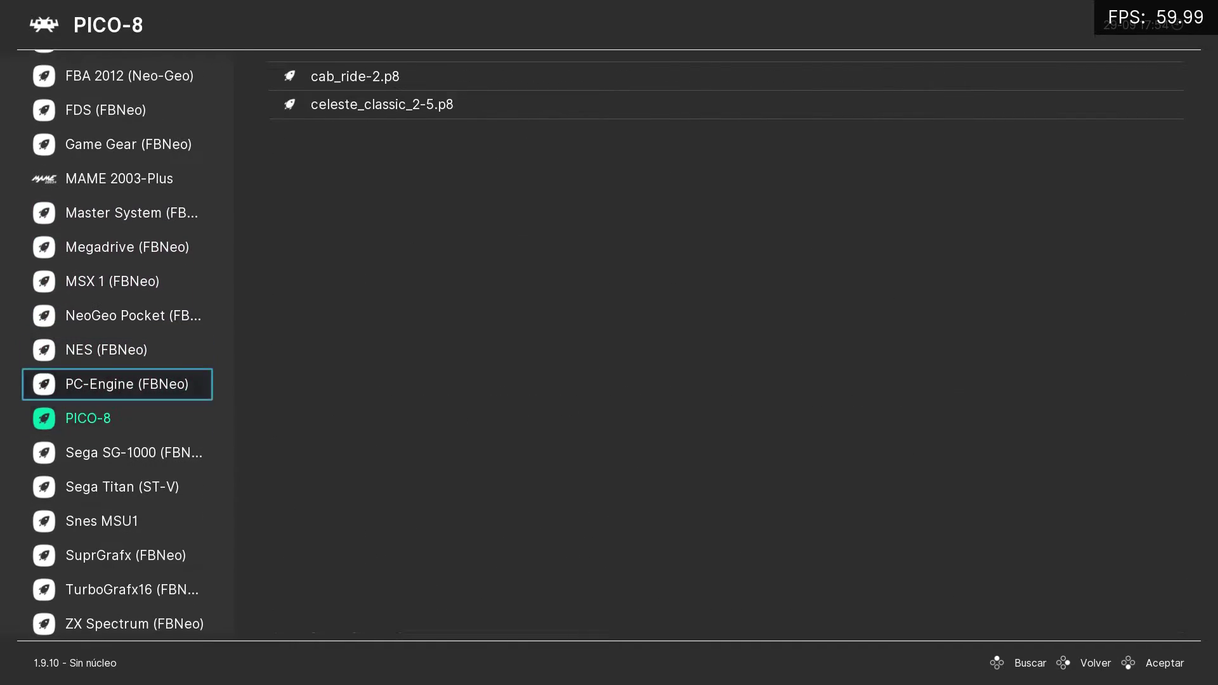
key(Down)
key(Down)
key(Down)
key(Right)
Examine the last games in the Snes MSU1 playlist, from the Legend of Zelda entry back to Donkey Kong Country 2.
key(Up)
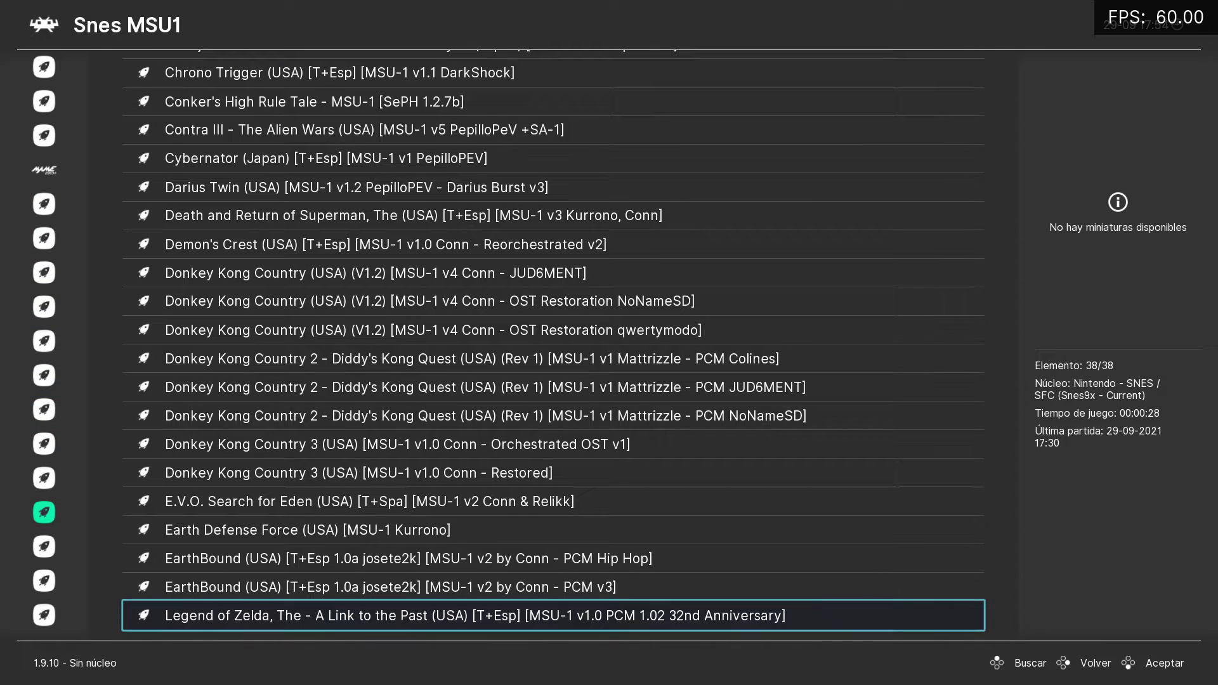
key(Up)
key(Up)
key(Up)
key(Up)
key(Up)
key(Up)
key(Up)
key(Up)
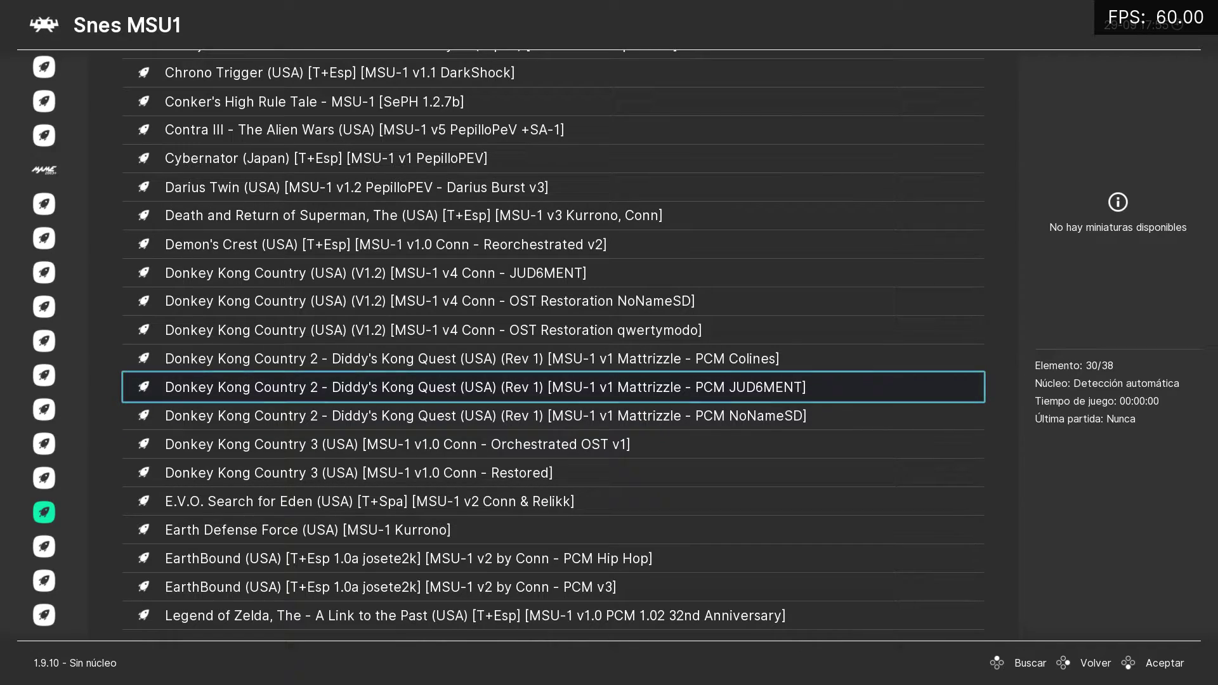
Leave the Snes MSU1 playlist and open the Listas de reproducción settings within Ajustes.
key(Left)
key(Up)
key(Up)
key(Up)
key(Up)
key(Up)
key(Up)
key(Up)
key(Up)
key(Down)
key(Down)
key(Down)
key(Down)
key(Down)
key(Down)
key(Down)
key(Down)
key(Down)
key(Down)
key(Down)
key(Down)
key(Down)
key(Down)
key(Up)
key(Right)
key(Down)
key(Down)
key(Down)
key(Down)
key(Down)
key(Down)
key(Down)
key(Down)
key(Down)
key(Down)
key(Down)
key(Down)
key(Down)
key(Down)
key(Down)
key(Down)
key(Down)
key(Down)
key(Down)
key(Down)
key(Up)
key(Up)
key(Up)
key(Down)
key(Return)
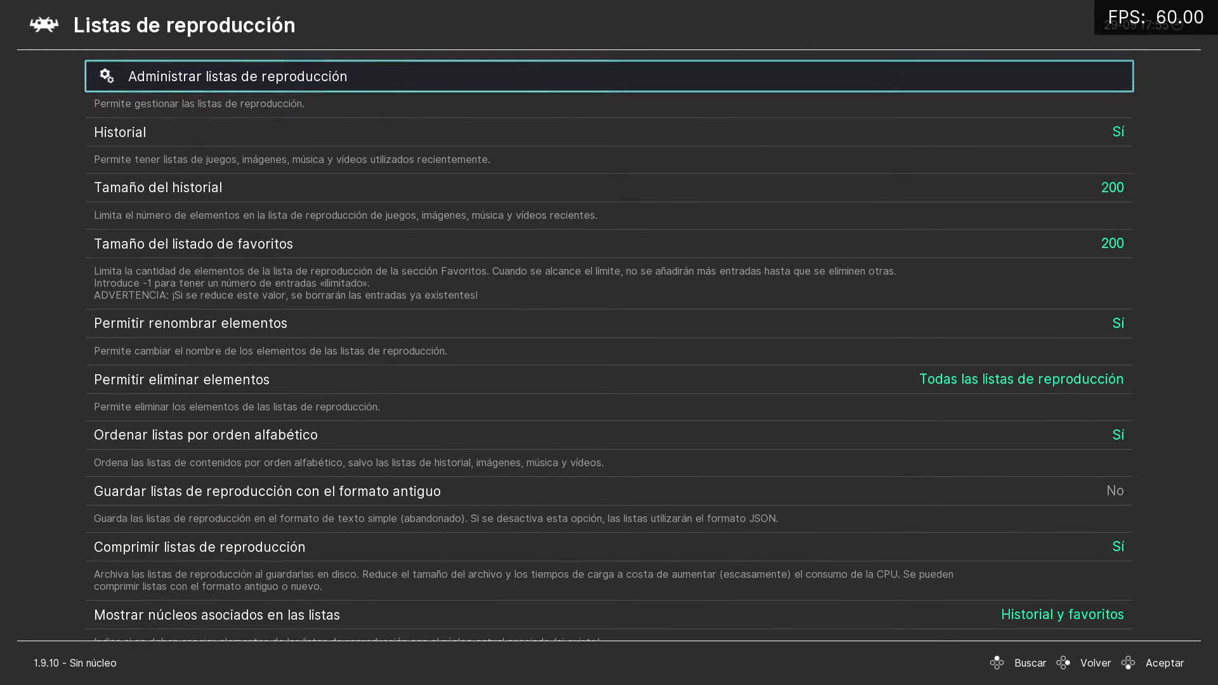
Open the management options for the Snes MSU1 playlist through Administrar listas de reproducción.
key(Return)
key(Up)
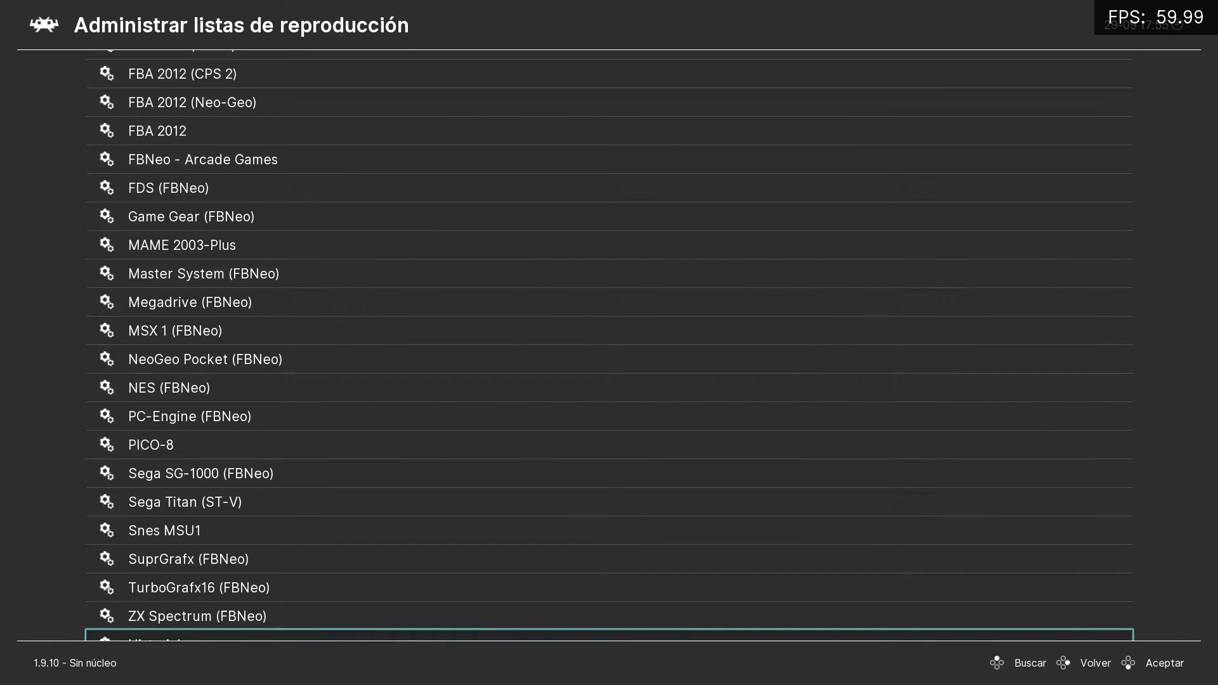
key(Up)
key(Up)
key(Up)
key(Up)
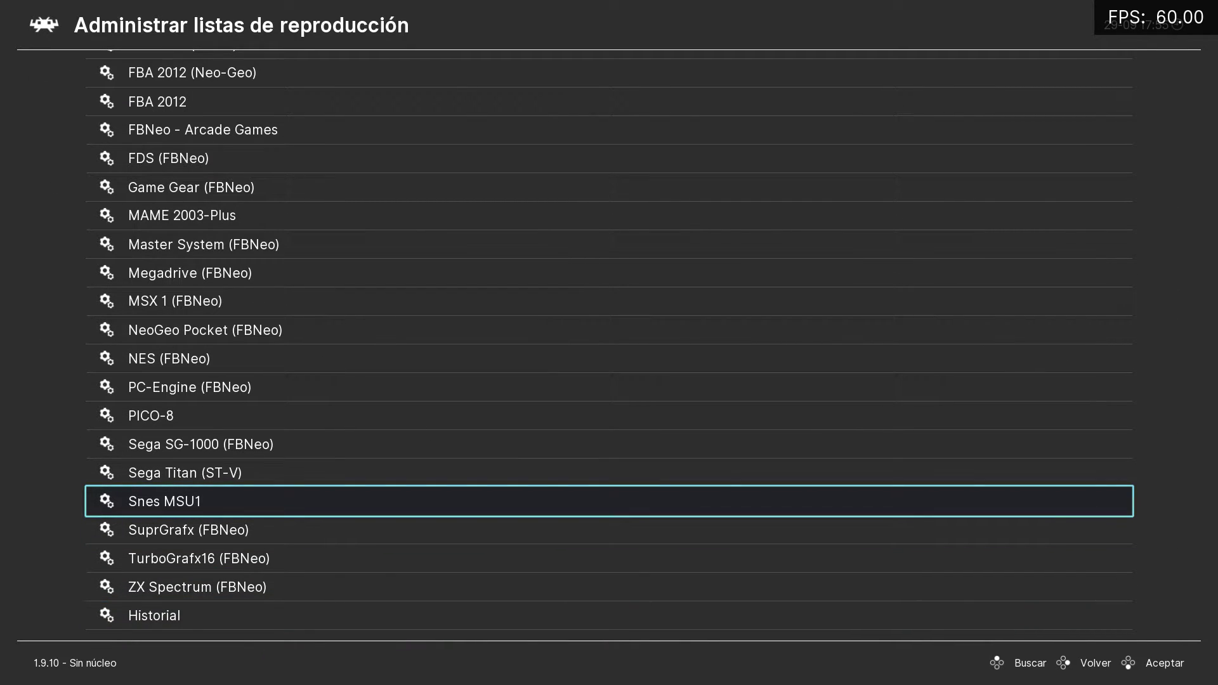
key(Return)
Update the Snes MSU1 playlist with Actualizar lista de reproducción and return to the main settings list.
key(Down)
key(Down)
key(Down)
key(Down)
key(Up)
key(Up)
key(Down)
key(Down)
key(Down)
key(Down)
key(Down)
key(Up)
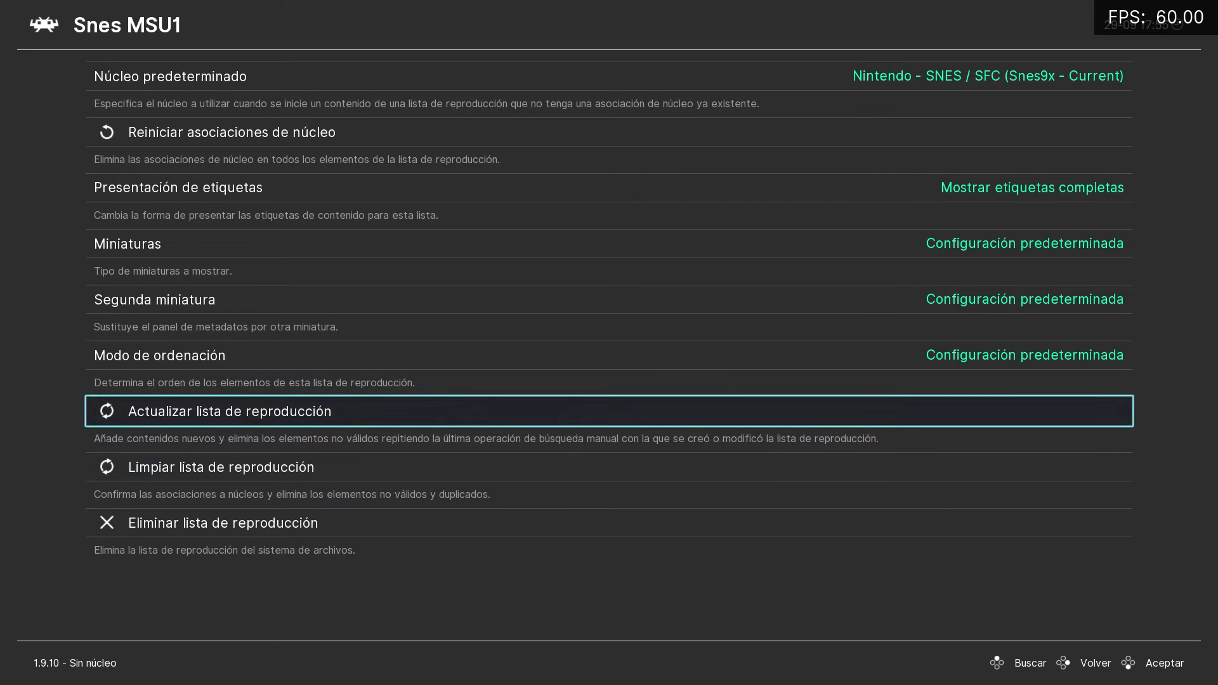
key(Return)
key(BackSpace)
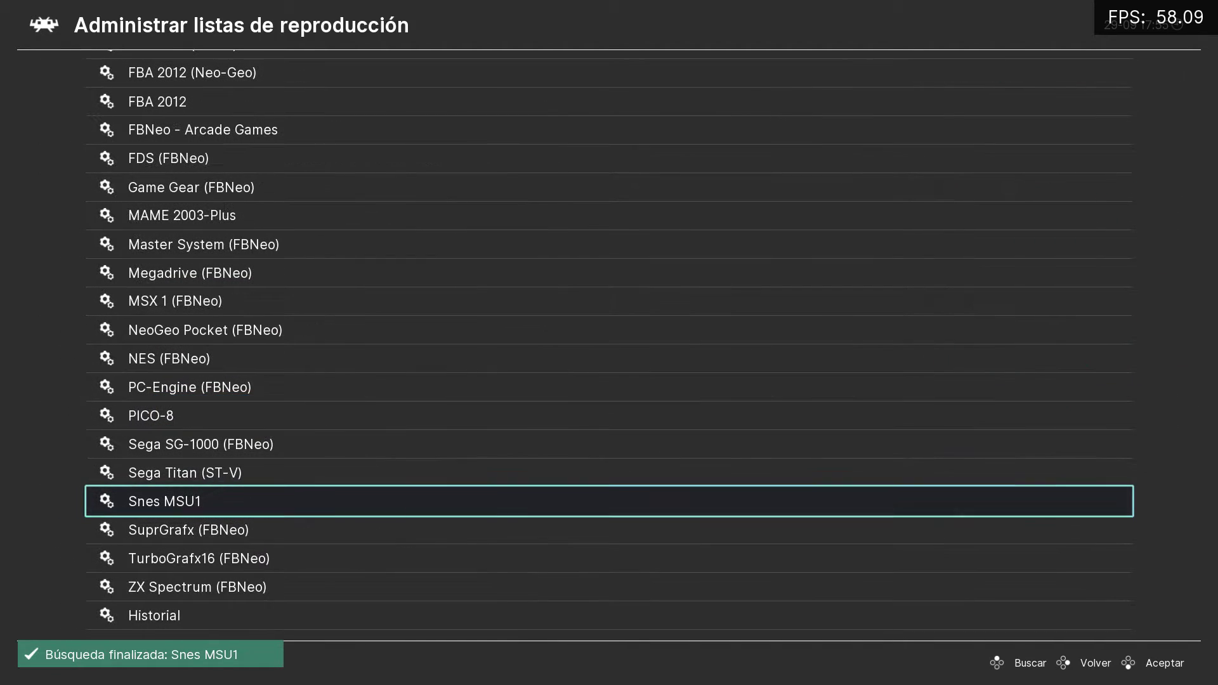
key(BackSpace)
key(BackSpace)
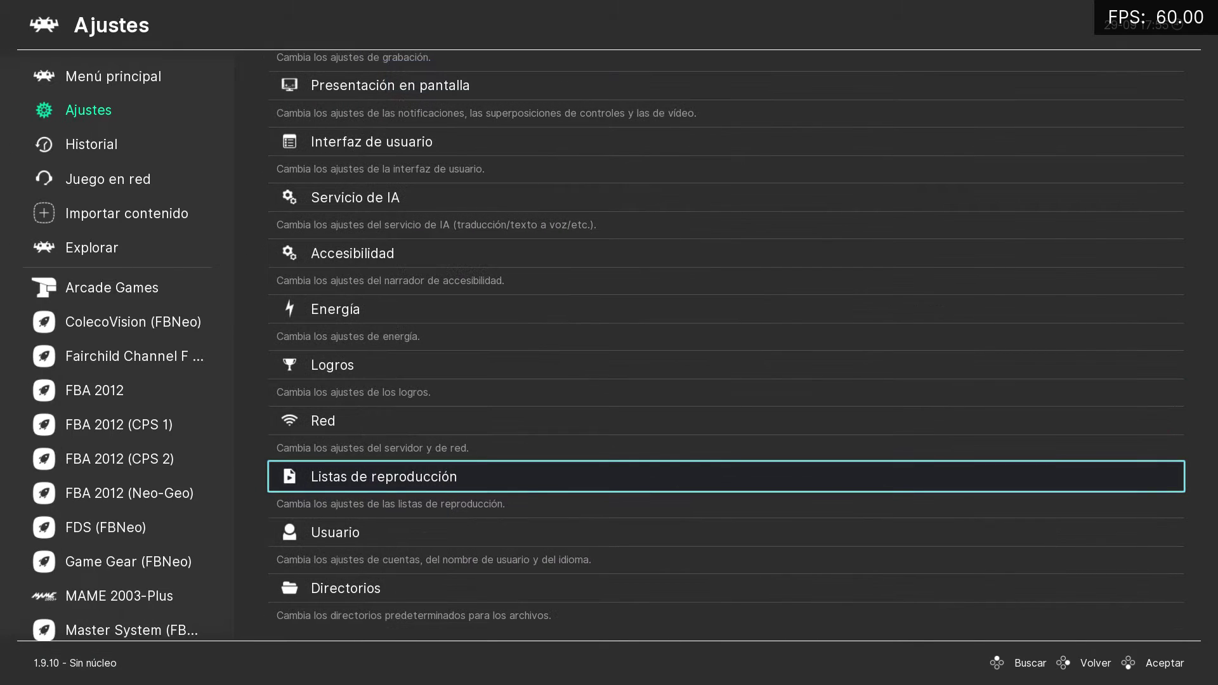
Leave the settings list and open the updated Snes MSU1 playlist.
key(Left)
key(Up)
key(Up)
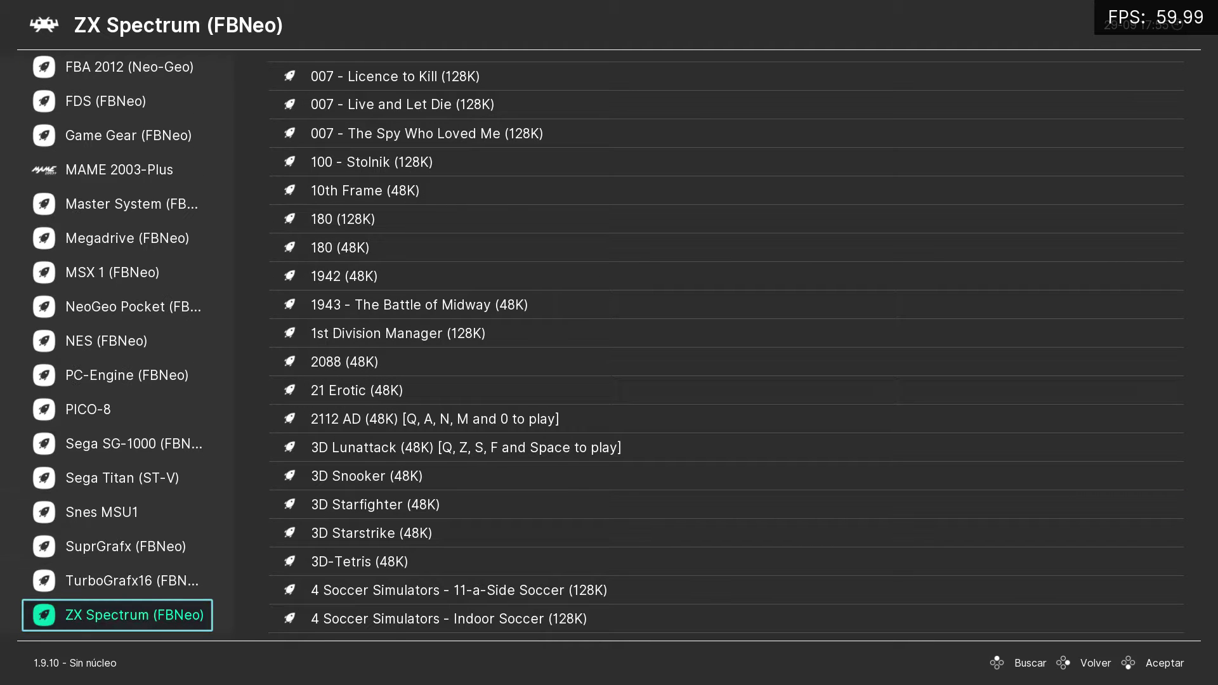
key(Up)
key(Up)
key(Up)
key(Right)
Go through the Snes MSU1 playlist to its last entry, Super Road Blaster (USA) [MSU-1 d4s], and try to launch it.
key(Down)
key(Down)
key(Down)
key(Down)
key(Down)
key(Down)
key(Down)
key(Down)
key(Down)
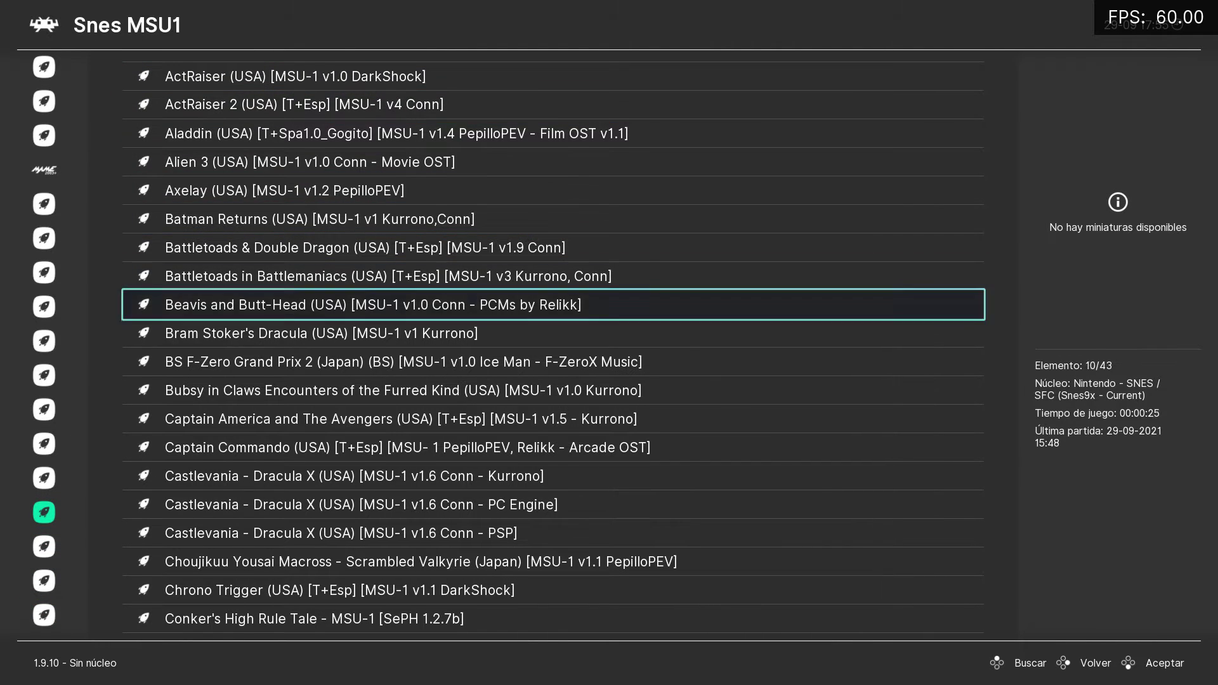
key(Down)
key(Down)
key(Down)
key(Down)
key(Down)
key(Down)
key(Down)
key(Down)
key(Down)
key(Down)
key(Down)
key(Down)
key(Down)
key(Down)
key(Down)
key(Down)
key(Down)
key(Down)
key(Down)
key(Down)
key(Down)
key(Down)
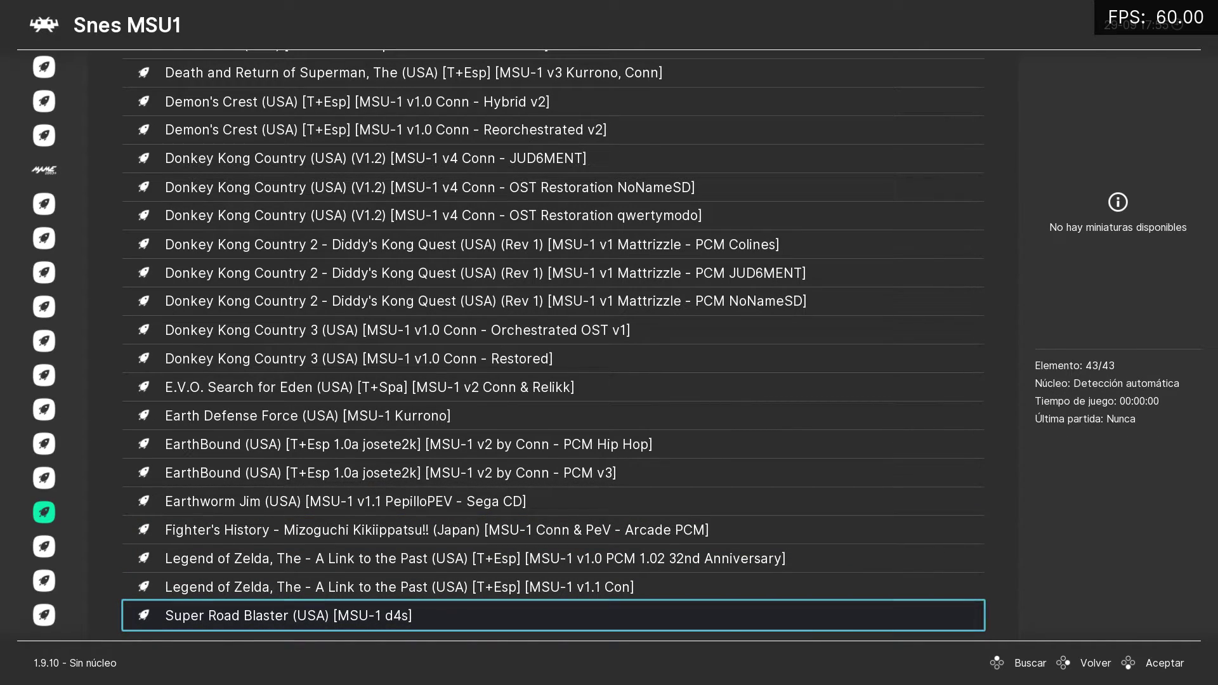
key(Return)
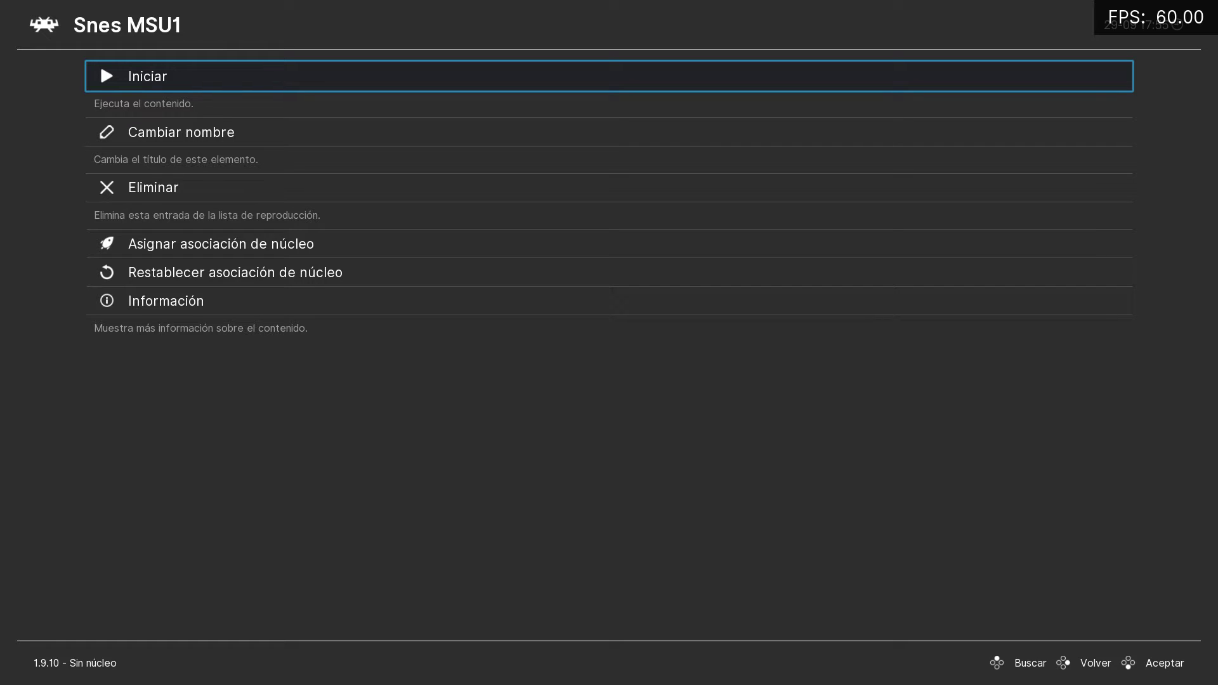
key(Escape)
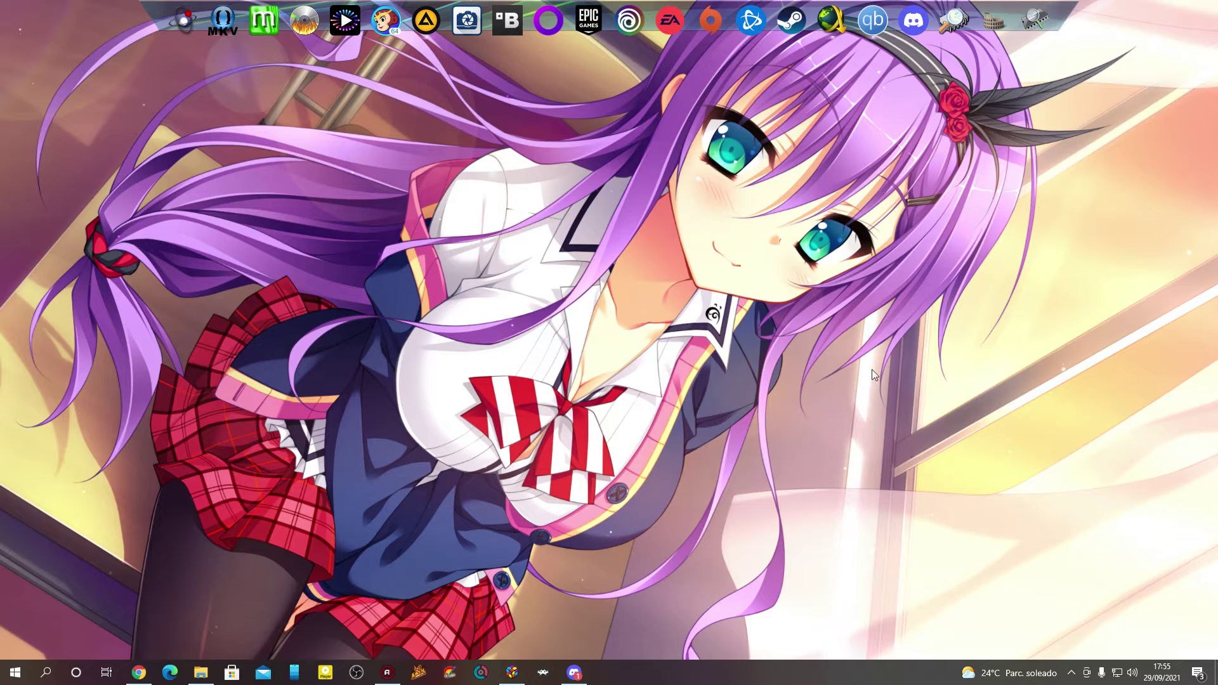
Restart RetroArch from the desktop and go back into the Snes MSU1 playlist.
click(543, 672)
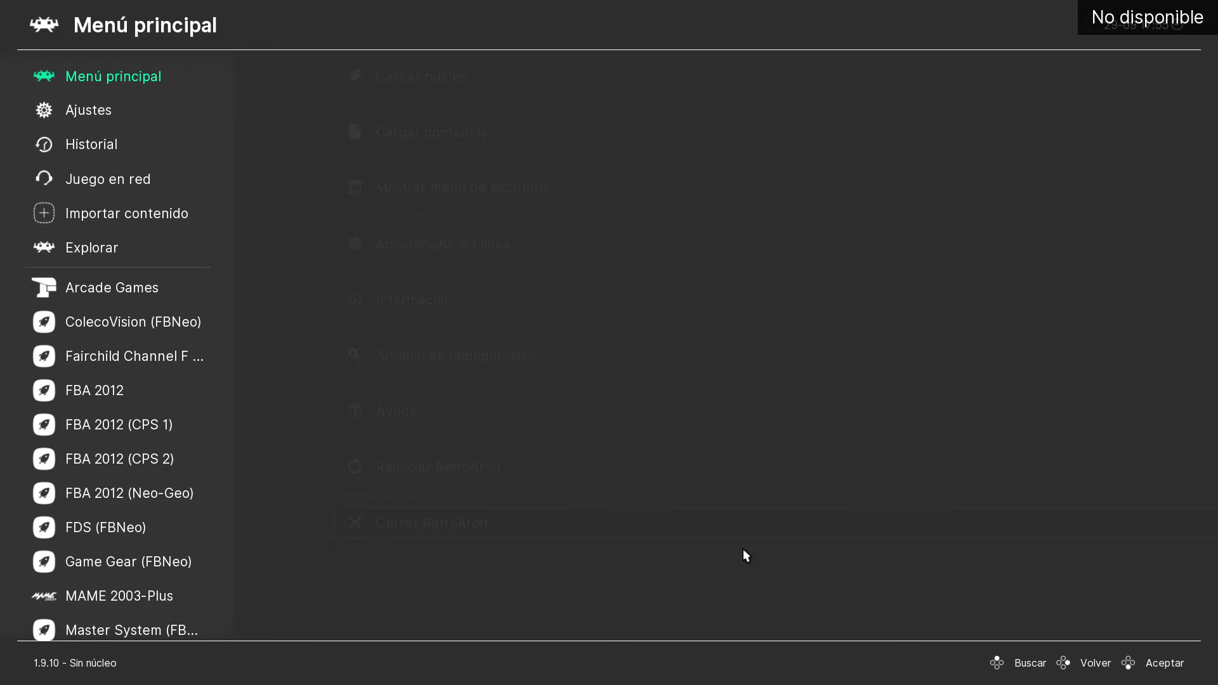
key(Down)
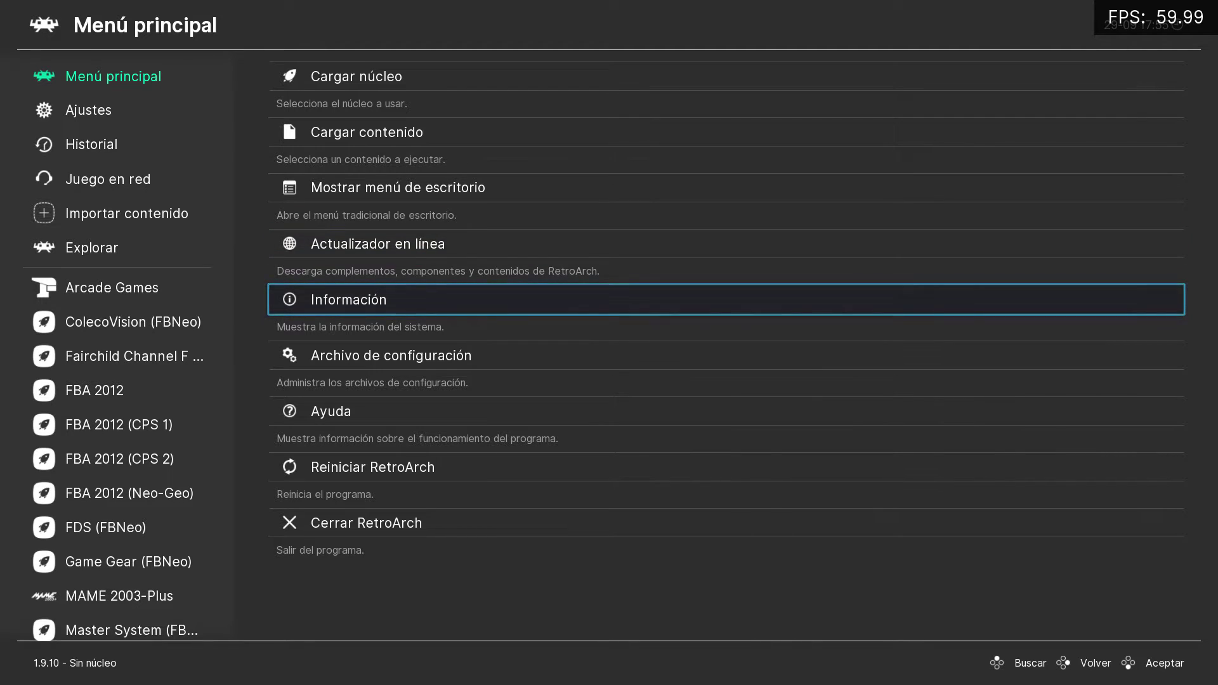
key(Up)
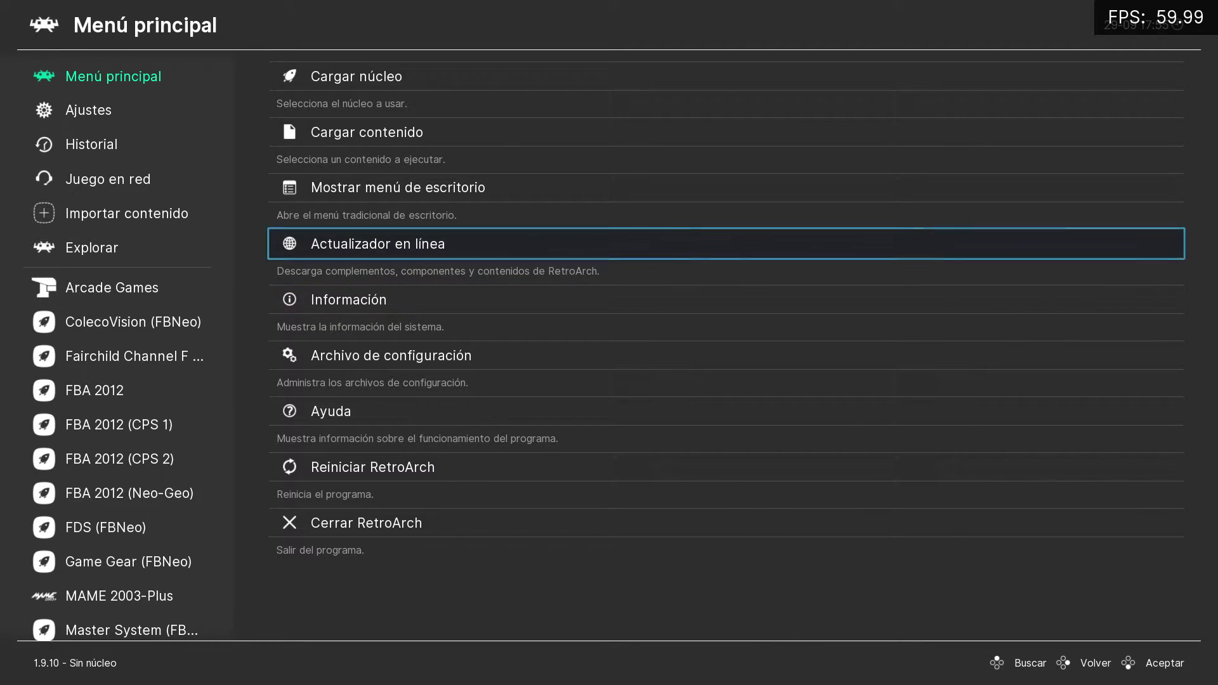
key(Left)
key(Up)
key(Up)
key(Up)
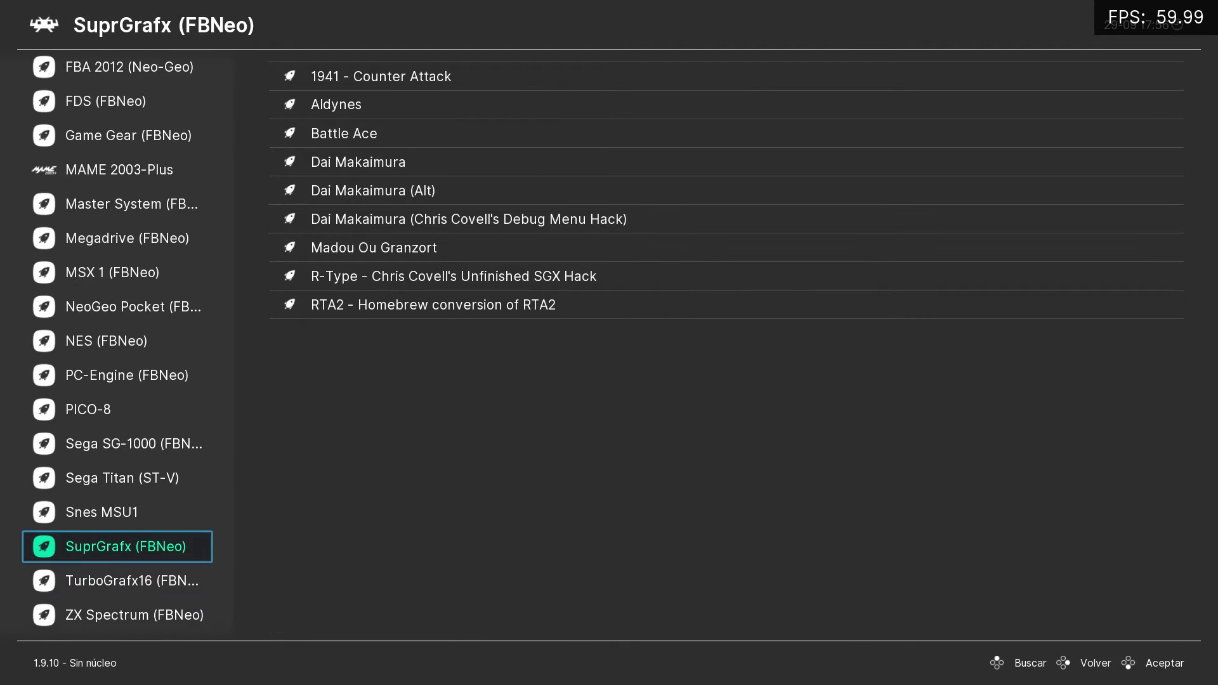
key(Up)
key(Right)
Open the launch options of the last game, Super Road Blaster, and return to the desktop.
key(Down)
key(Up)
key(Up)
key(Up)
key(Down)
key(Return)
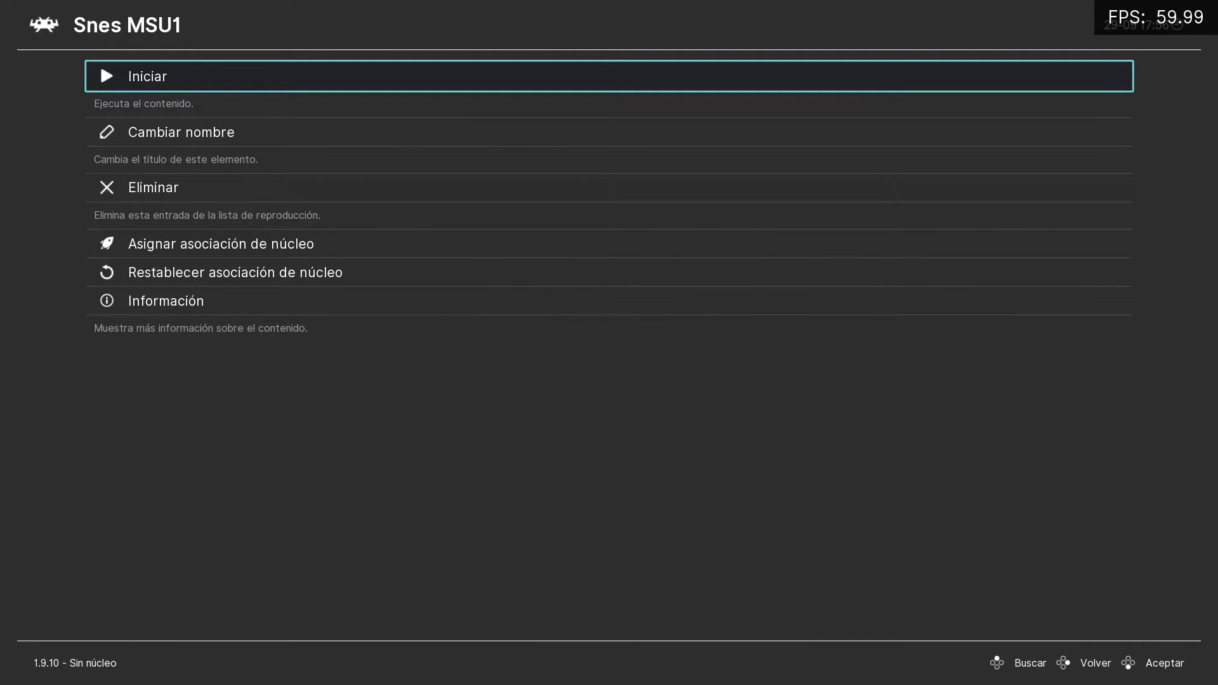
key(super+d)
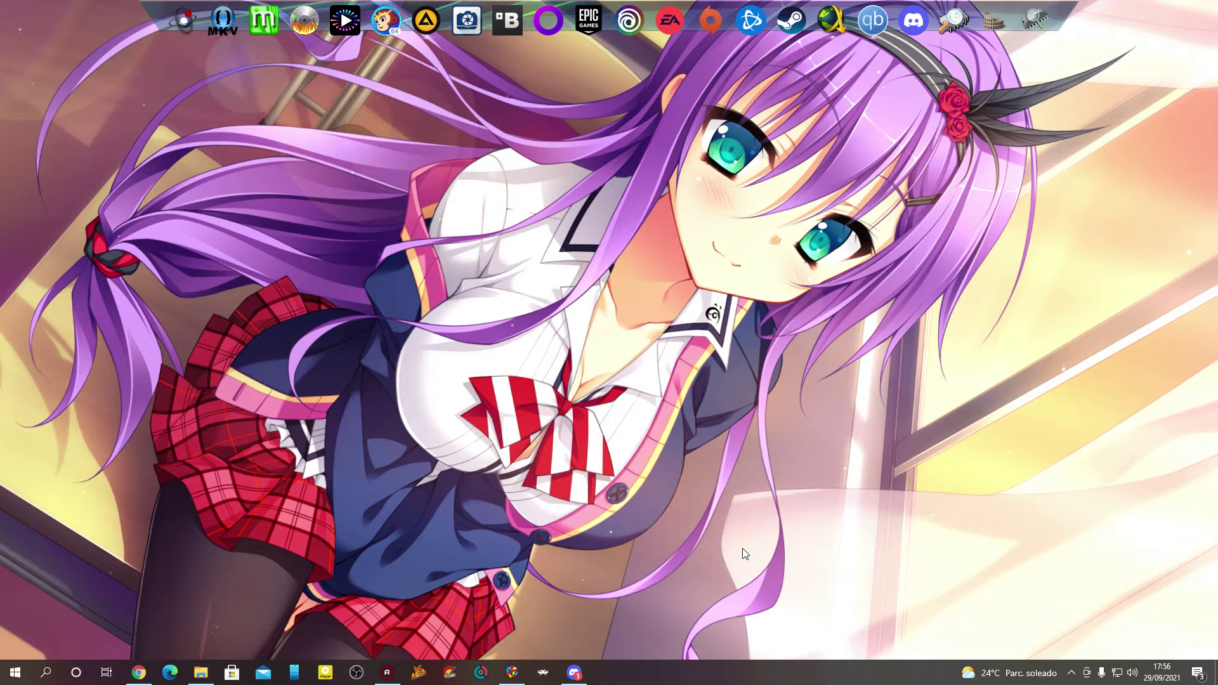
Start RetroArch again and switch to File Explorer to check the Super Road Blaster files in the Super Nintendo MSU1 folder.
click(542, 672)
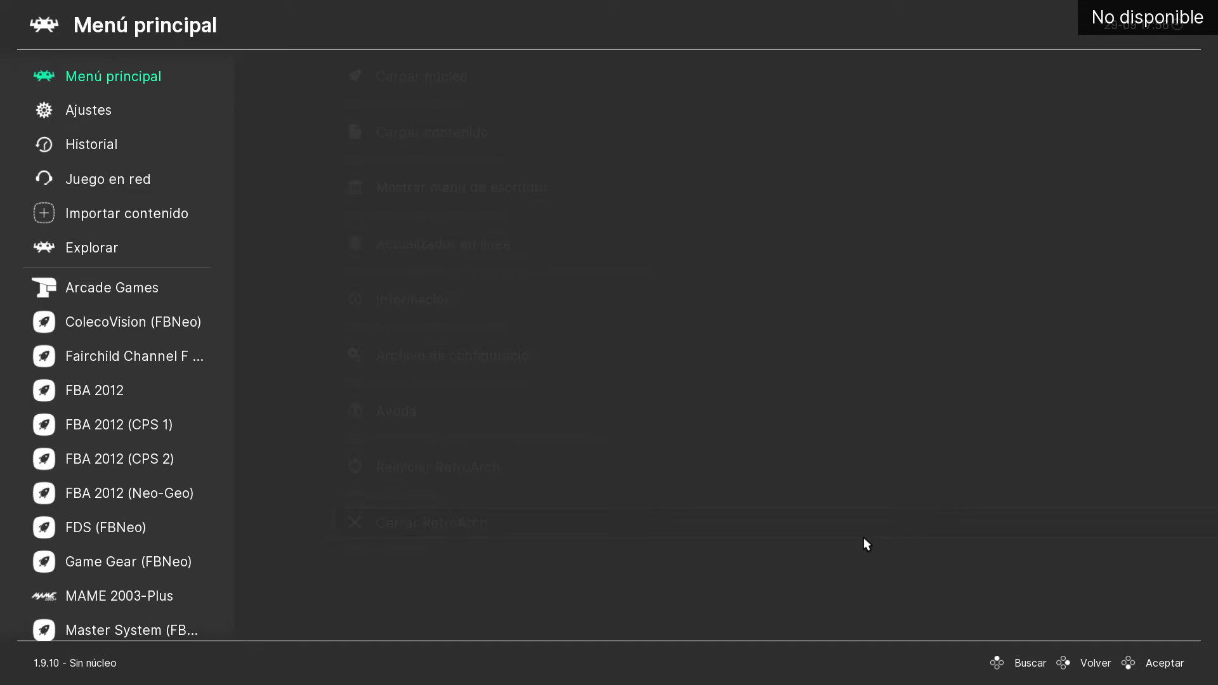
key(super)
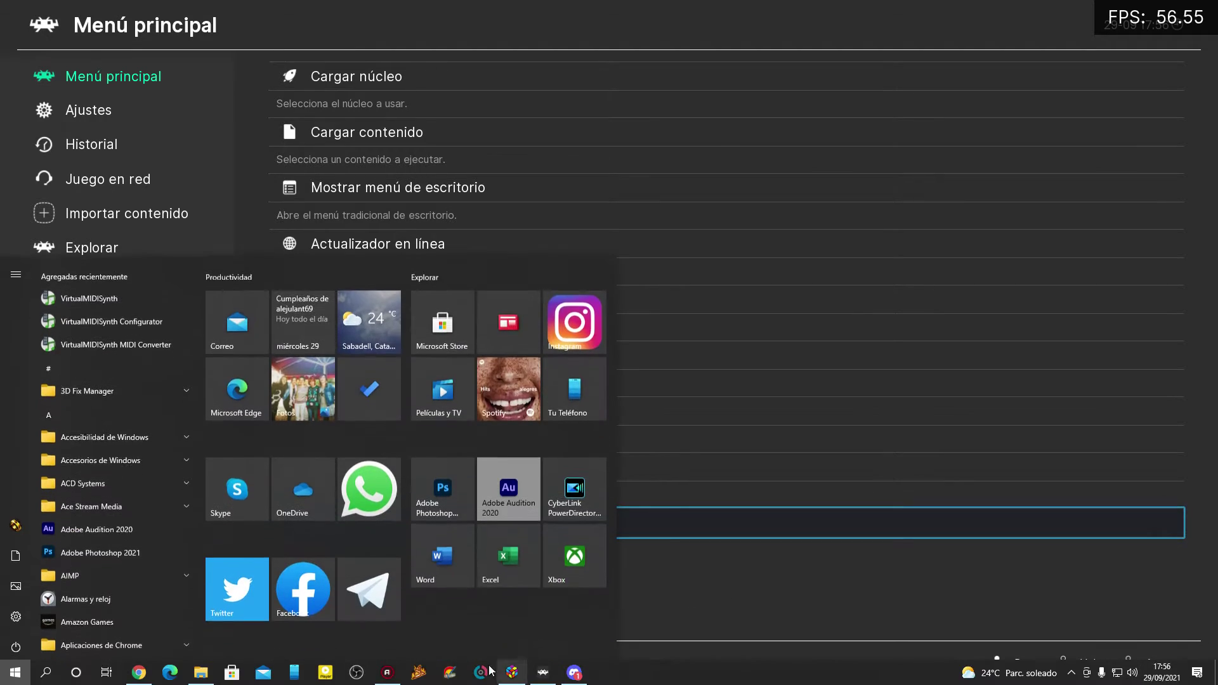
key(alt+Tab)
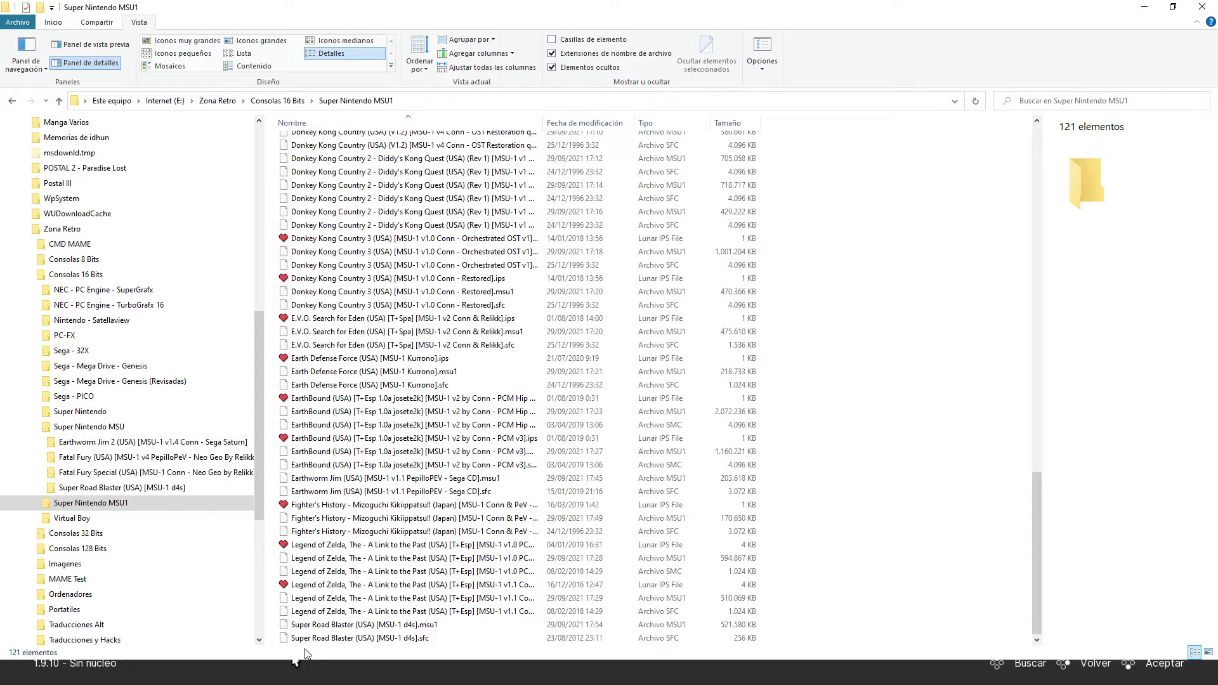
Return to RetroArch and enter the Snes MSU1 playlist from the playlists sidebar.
click(299, 663)
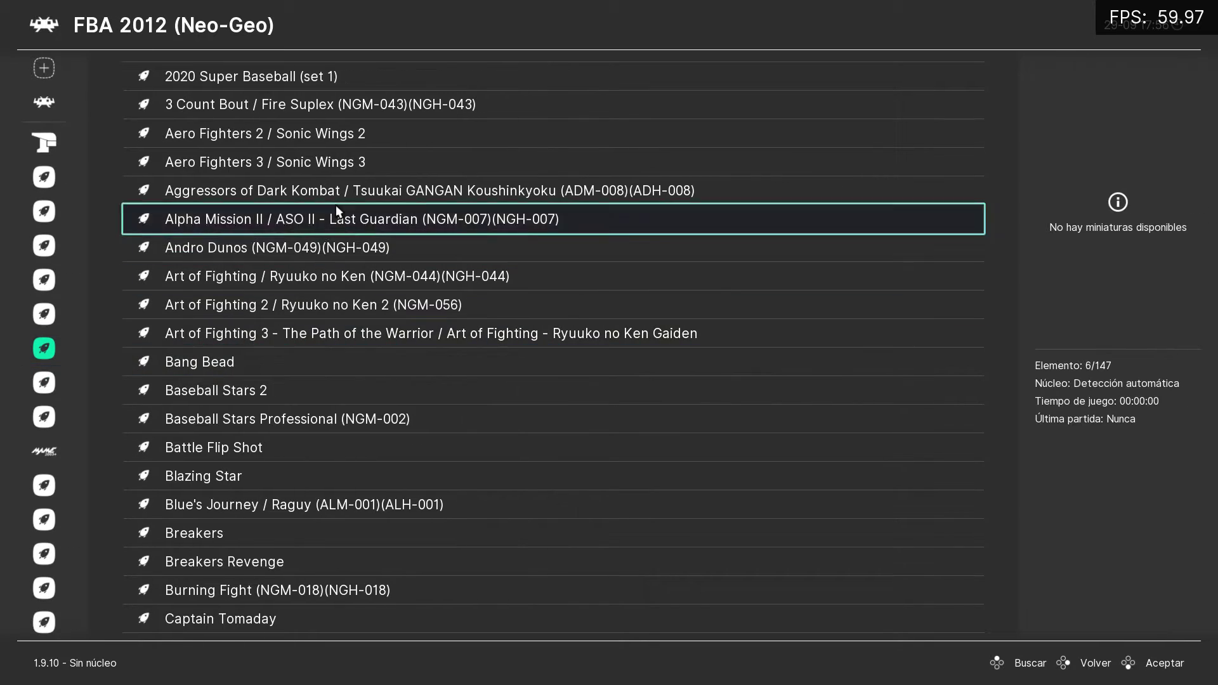
key(Left)
key(Up)
key(Up)
key(Up)
key(Up)
key(Up)
key(Up)
key(Up)
key(Up)
key(Up)
key(Up)
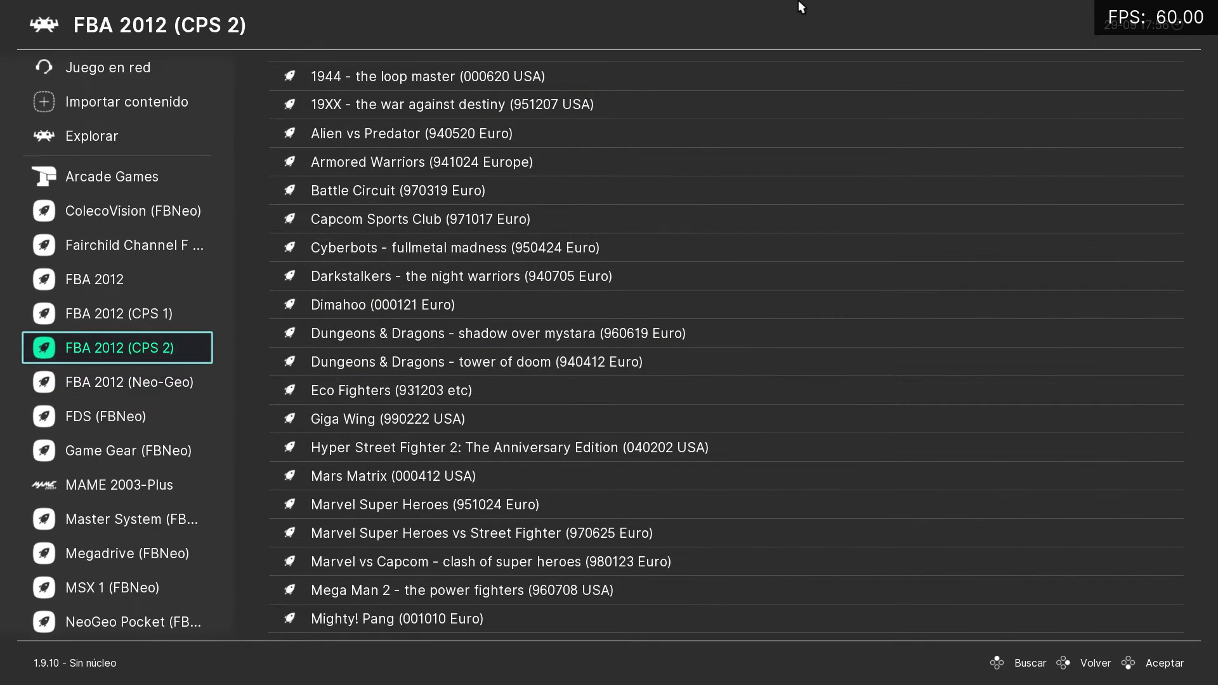
key(Up)
key(Up)
key(Up)
key(Up)
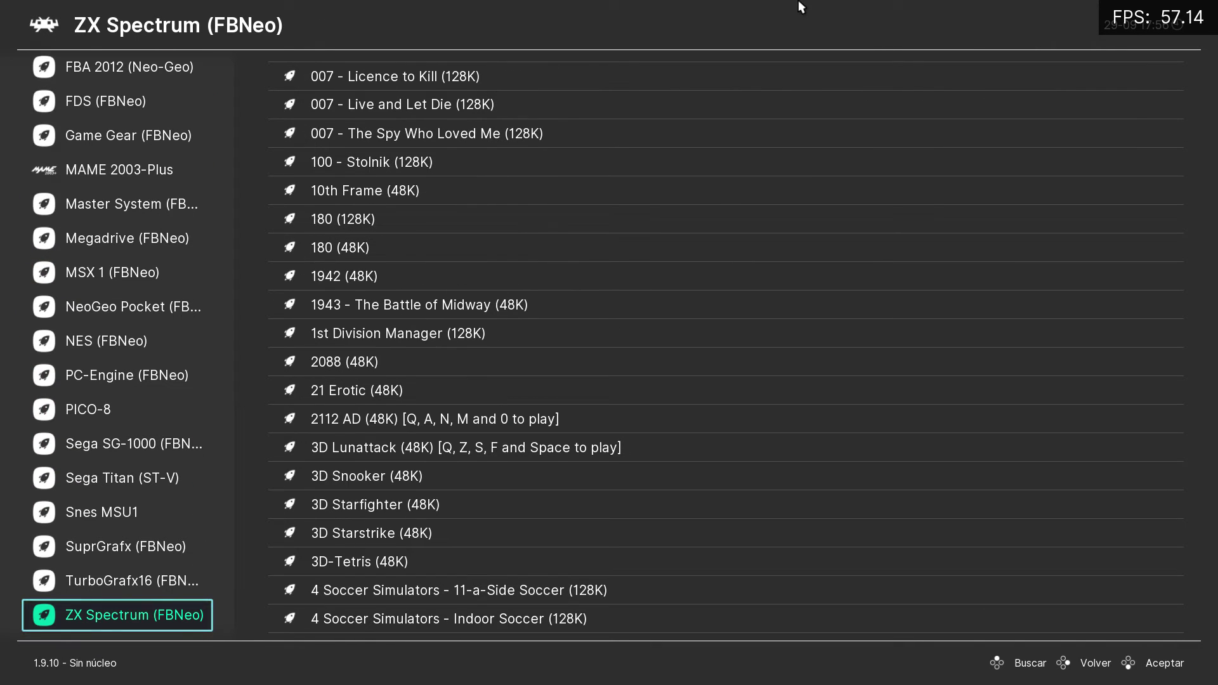
key(Up)
key(Up)
key(Up)
key(Right)
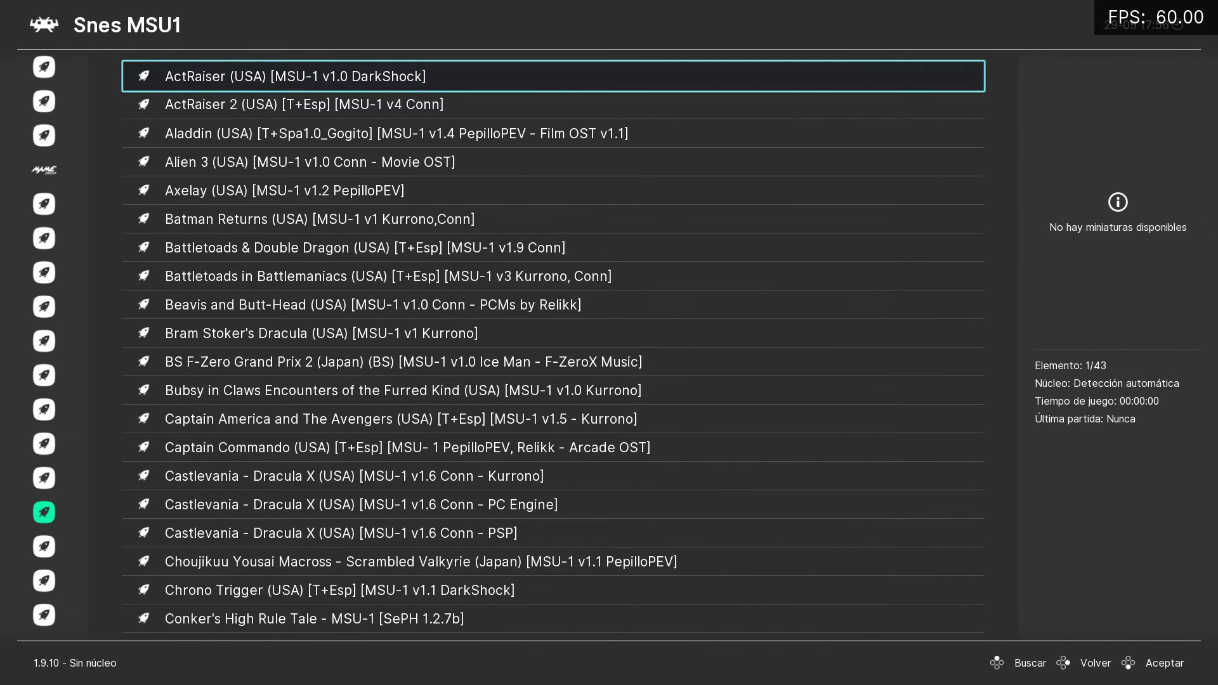
Open the Legend of Zelda entry tagged MSU-1 v1.0 PCM 1.02 32nd Anniversary near the end of the playlist.
key(Up)
key(Up)
key(Up)
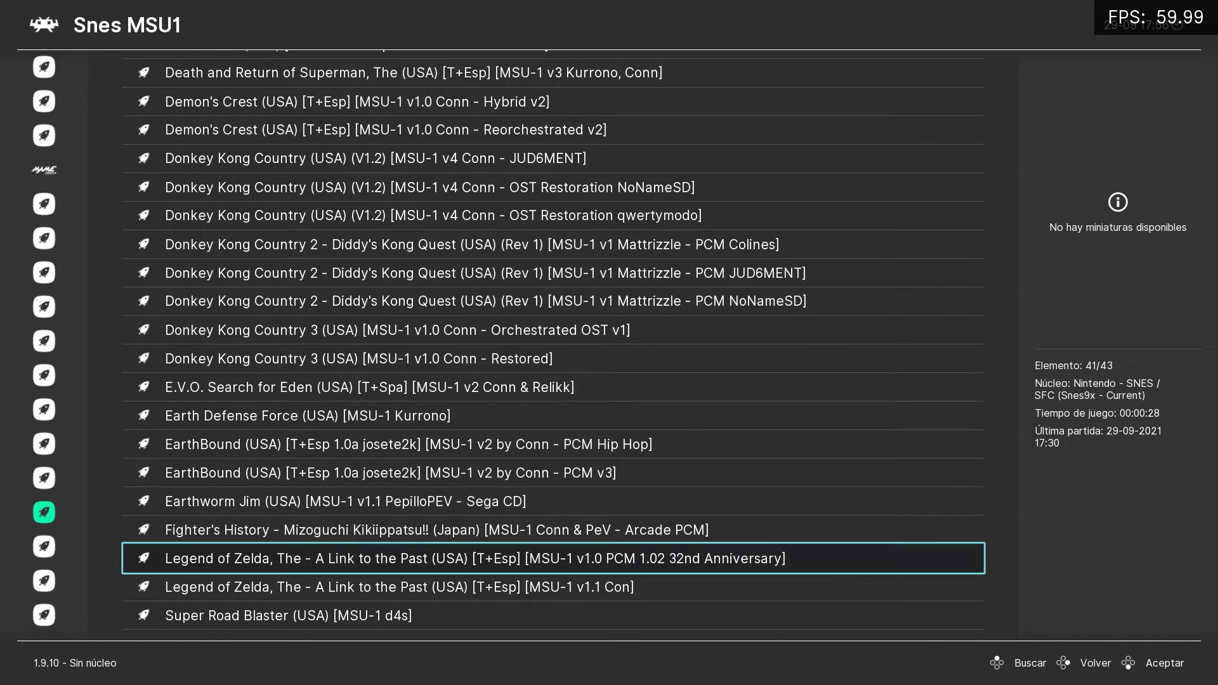
key(Down)
key(Up)
key(Return)
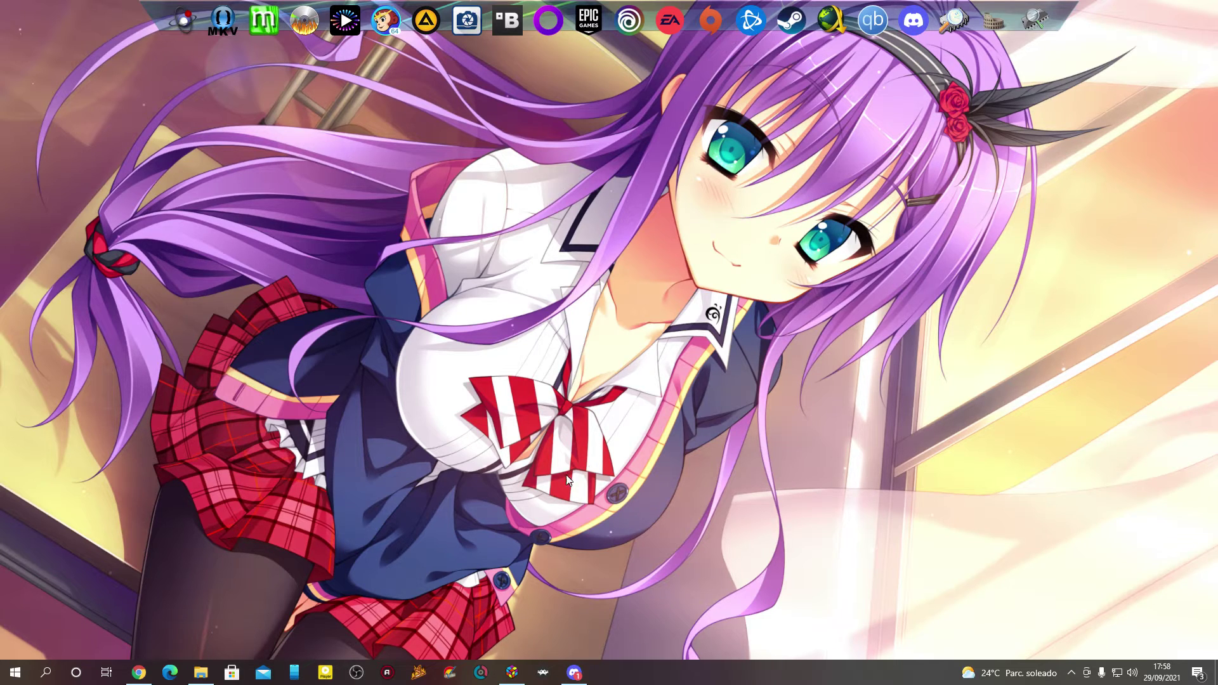
Start RetroArch from the desktop and move its window closer to the centre of the screen.
click(545, 676)
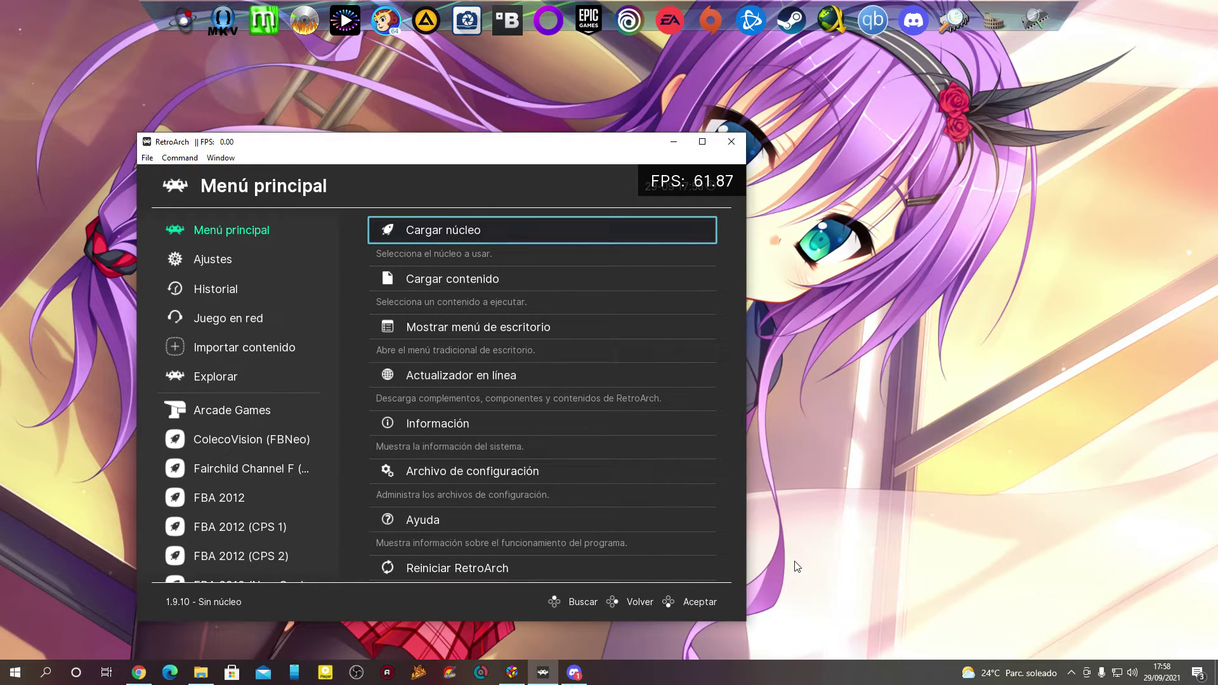
key(Left)
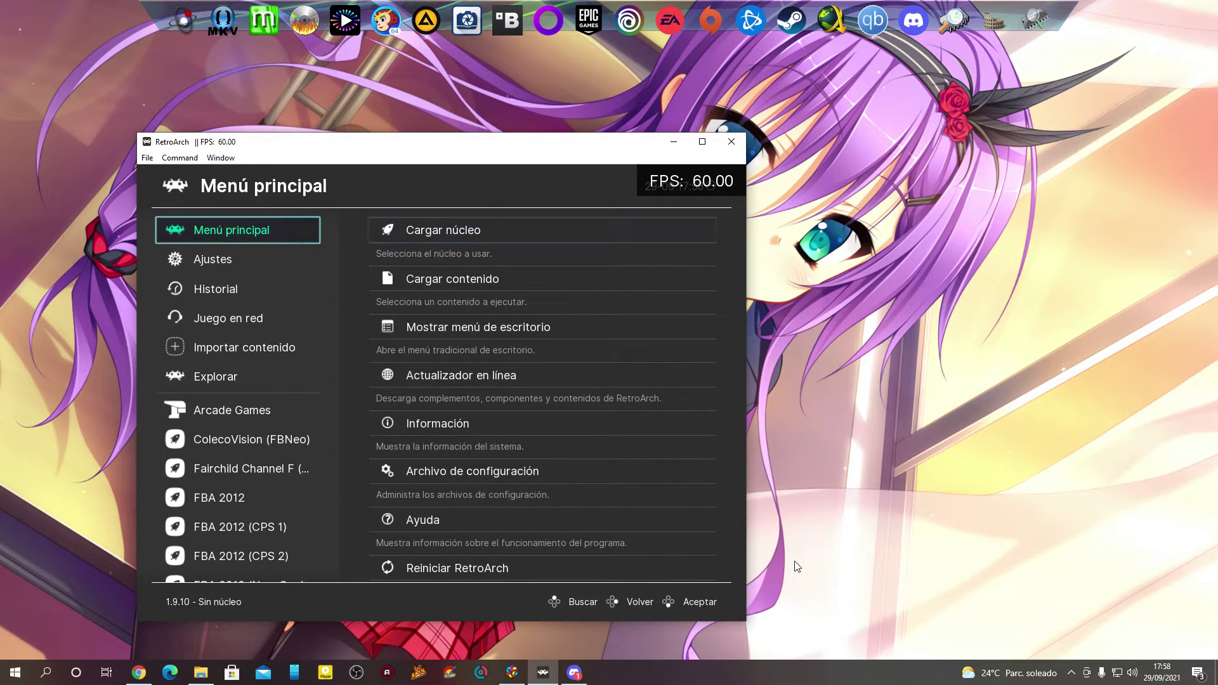
key(Right)
key(Left)
drag(481, 146, 637, 138)
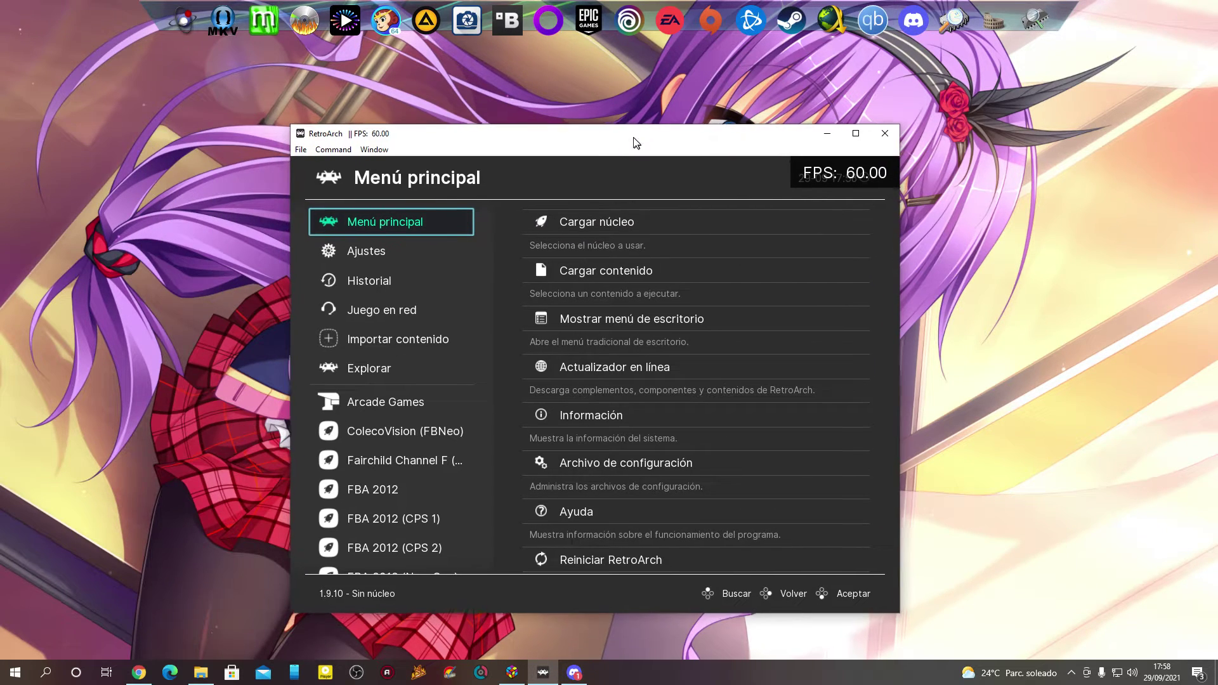
Launch Super Road Blaster (USA) [MSU-1 d4s] from the end of the Snes MSU1 playlist.
key(Up)
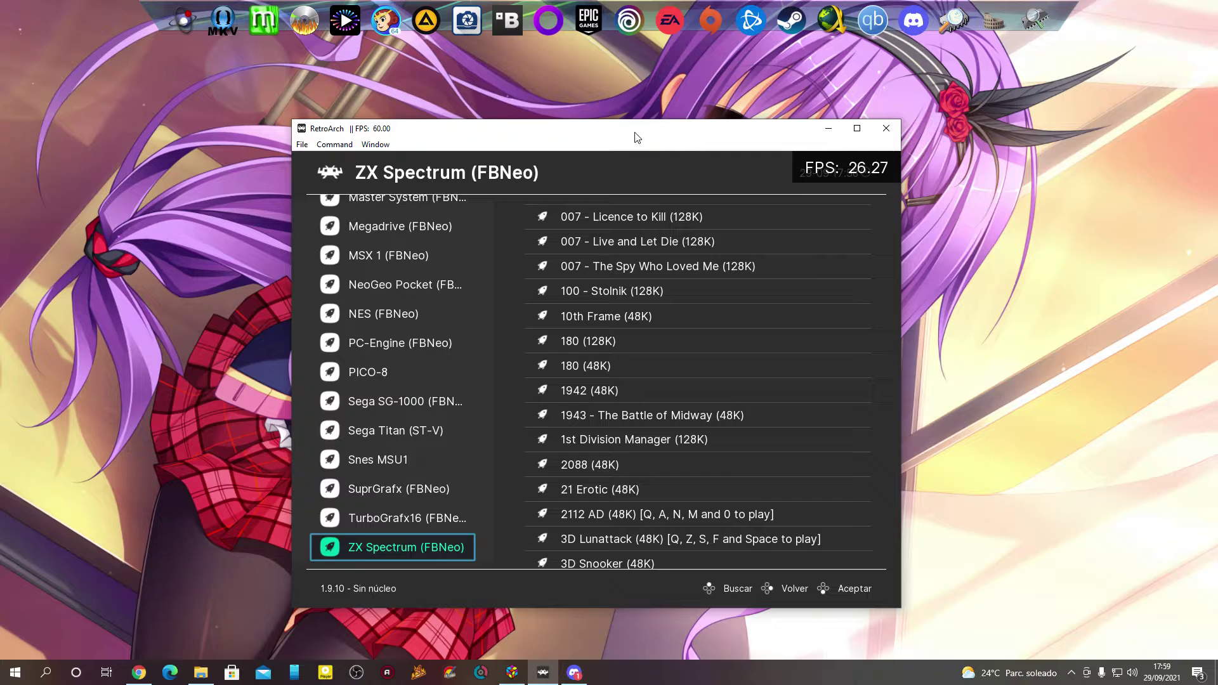
key(Up)
key(Right)
key(Up)
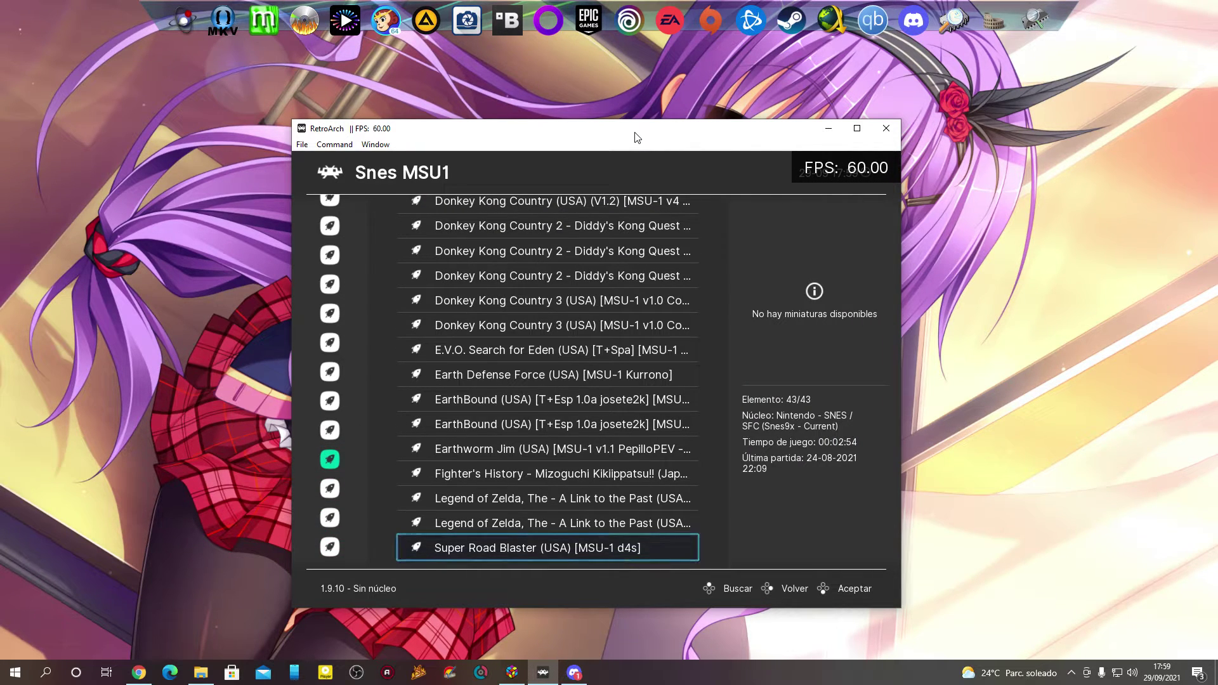
key(Return)
key(Return)
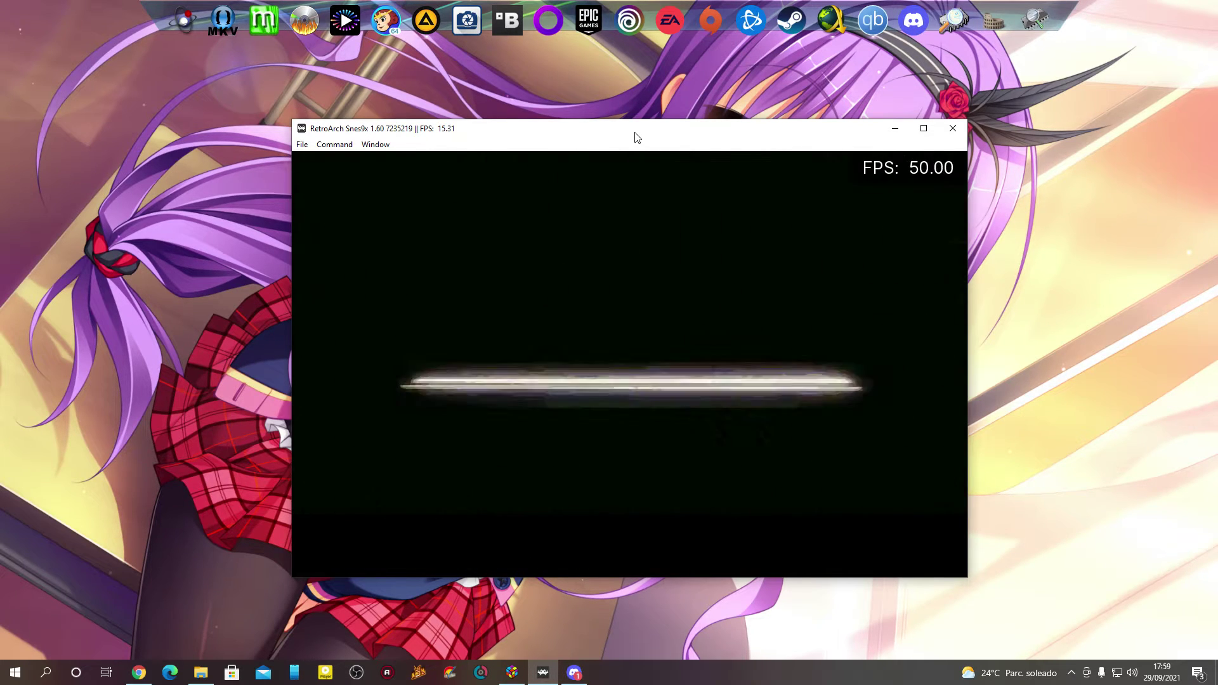
Lower the audio volume while Super Road Blaster is running.
key(KP_Subtract)
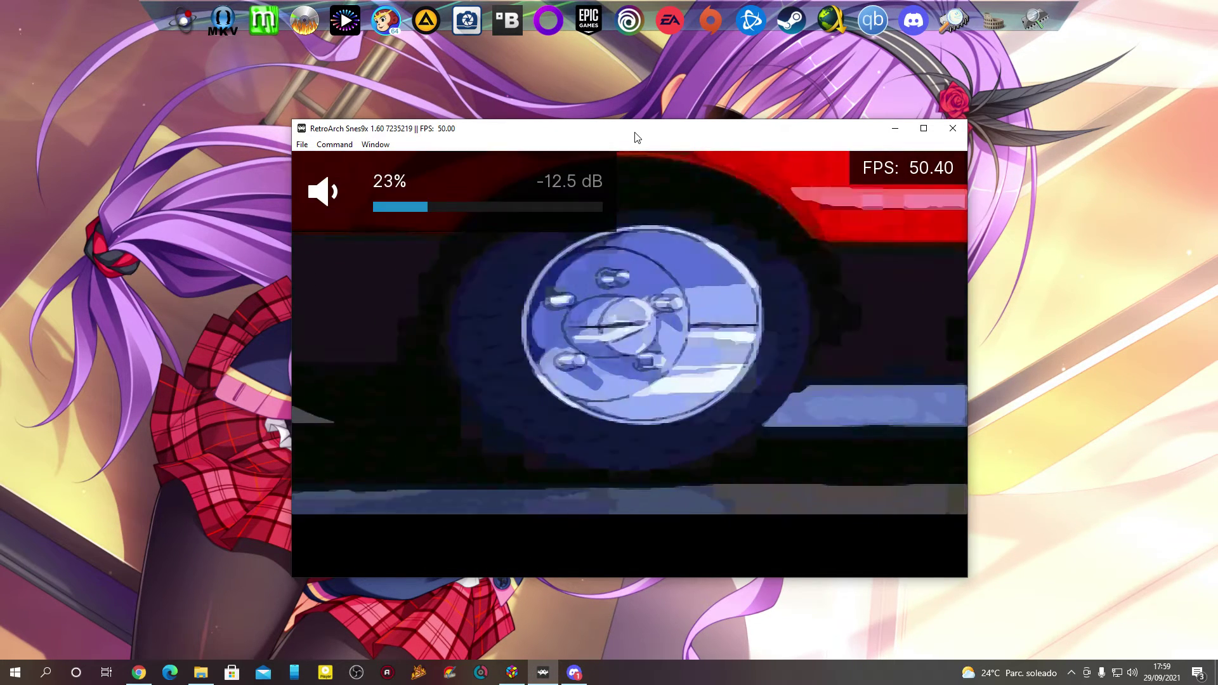
key(KP_Subtract)
key(KP_Subtract)
key(KP_Subtract)
key(KP_Subtract)
key(KP_Subtract)
key(KP_Subtract)
key(KP_Subtract)
key(KP_Subtract)
key(KP_Subtract)
key(KP_Subtract)
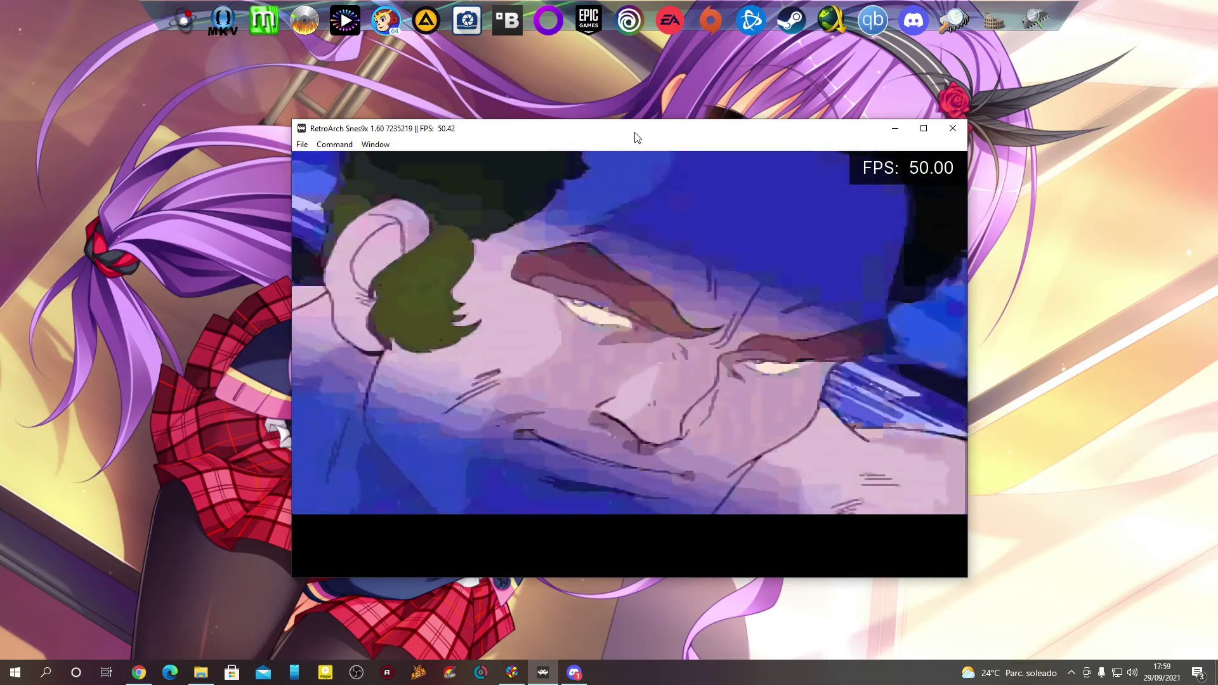
Bring up the RetroArch menu over the running game and back out to the Snes MSU1 playlist.
key(F1)
key(Up)
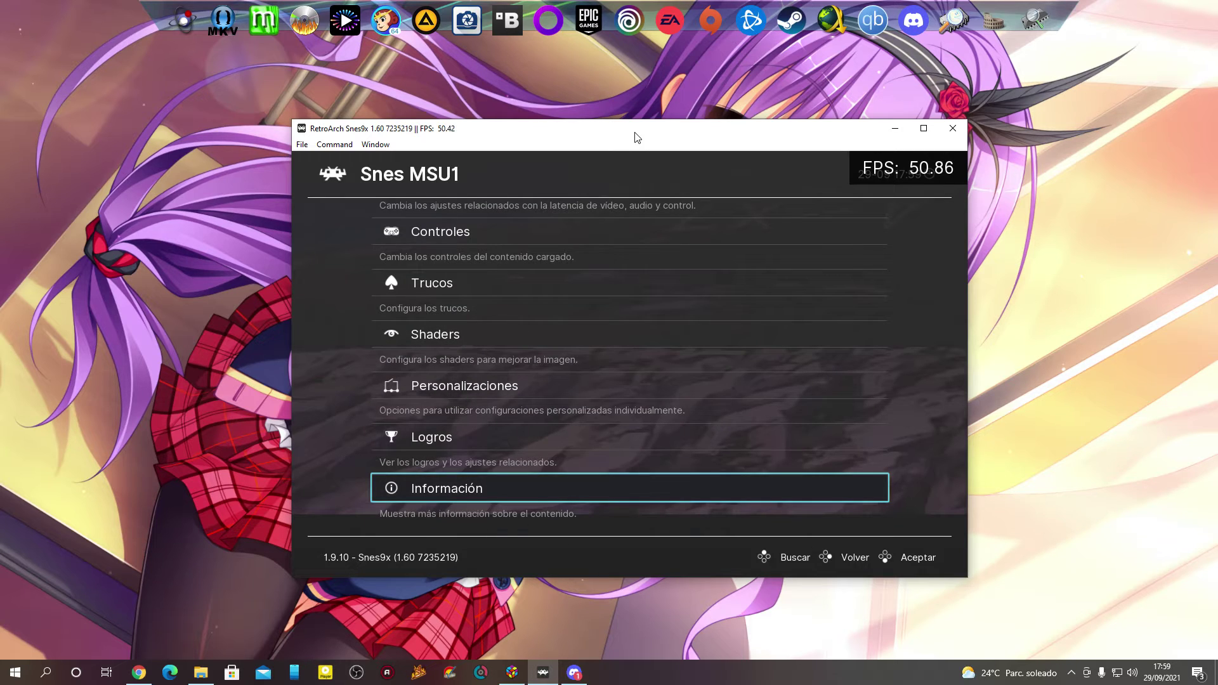
key(BackSpace)
Examine the Snes MSU1 playlist from its last entries back to the Battletoads games.
key(Up)
key(Up)
key(Up)
key(Up)
key(Up)
key(Up)
key(Up)
key(Up)
key(Up)
key(Up)
key(Up)
key(Up)
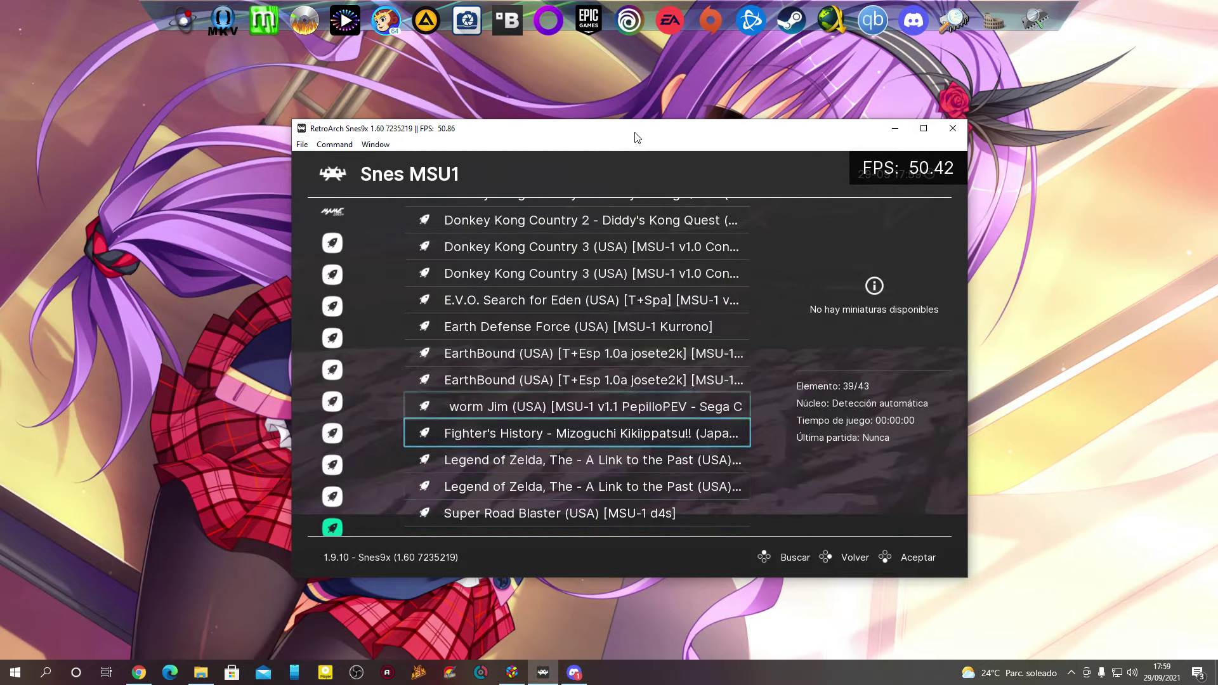
key(Up)
key(Up)
key(Up)
key(Up)
key(Up)
key(Up)
key(Up)
key(Up)
key(Up)
key(Up)
key(Up)
key(Up)
key(Up)
key(Up)
key(Up)
key(Up)
key(Up)
key(Up)
key(Up)
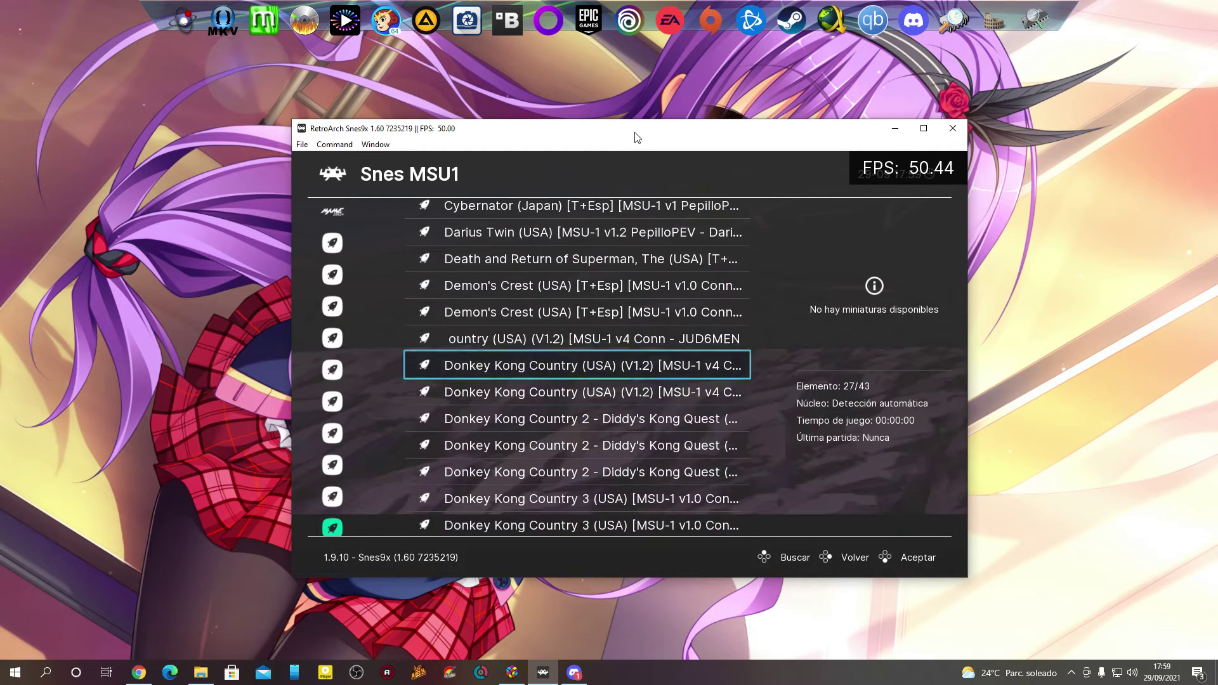
key(Up)
key(Up)
key(Up)
key(Up)
key(Up)
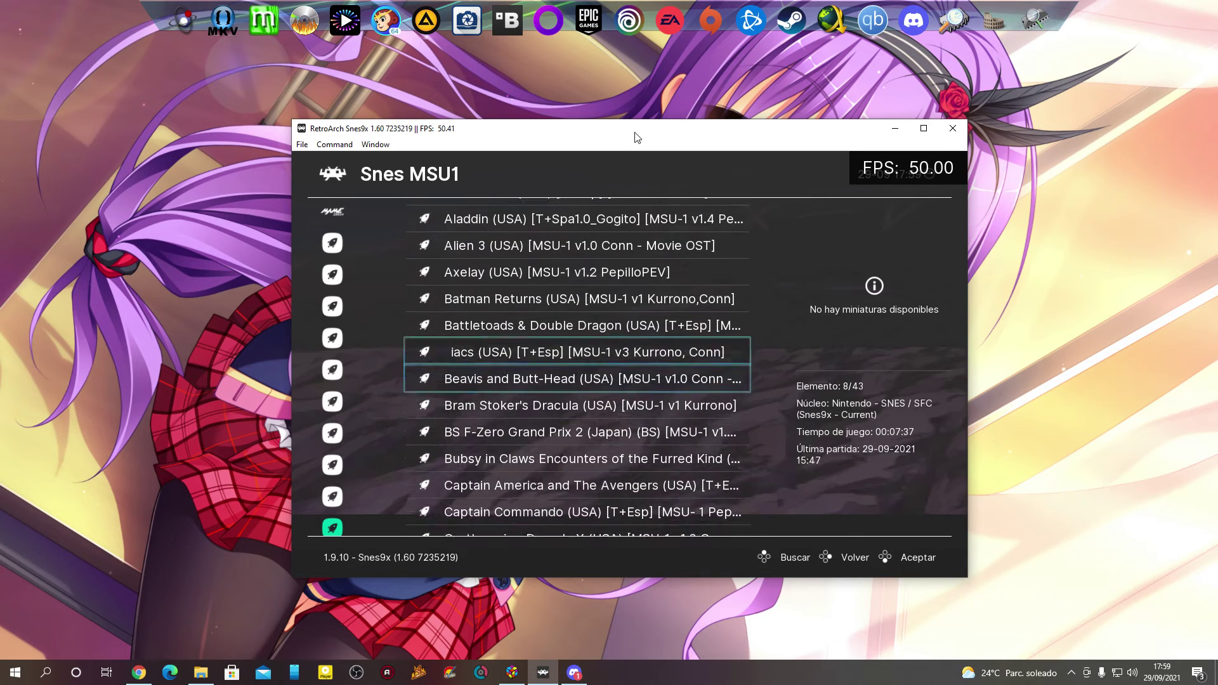
key(Down)
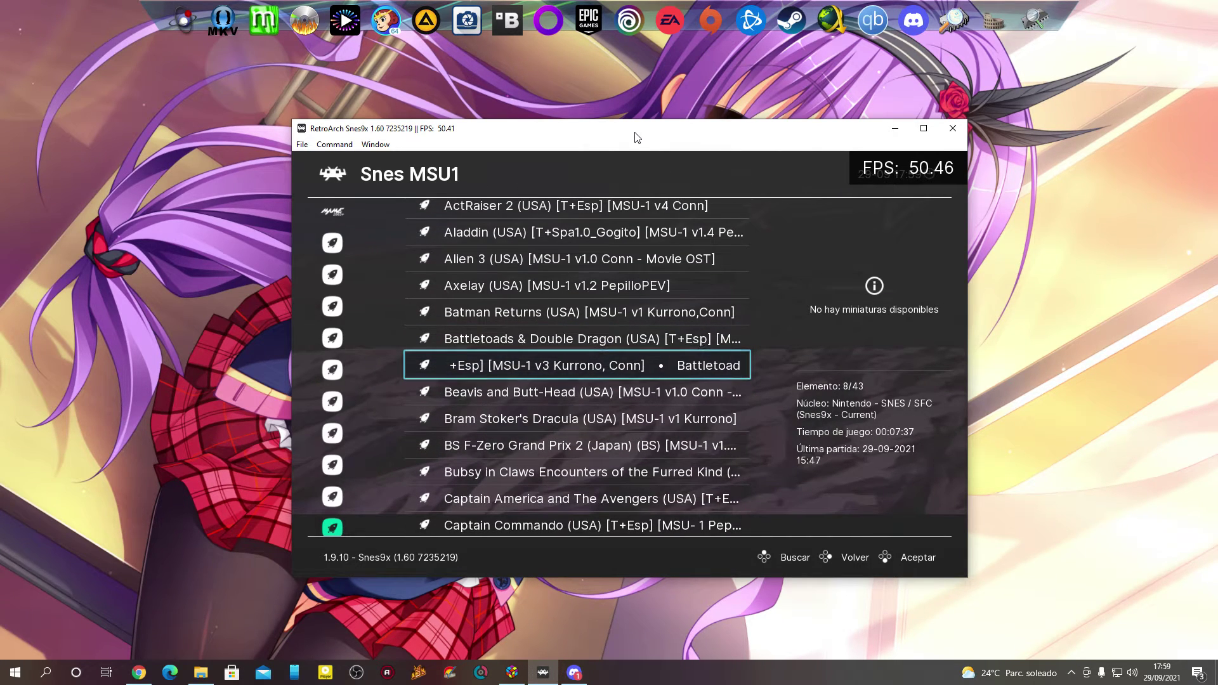
key(Up)
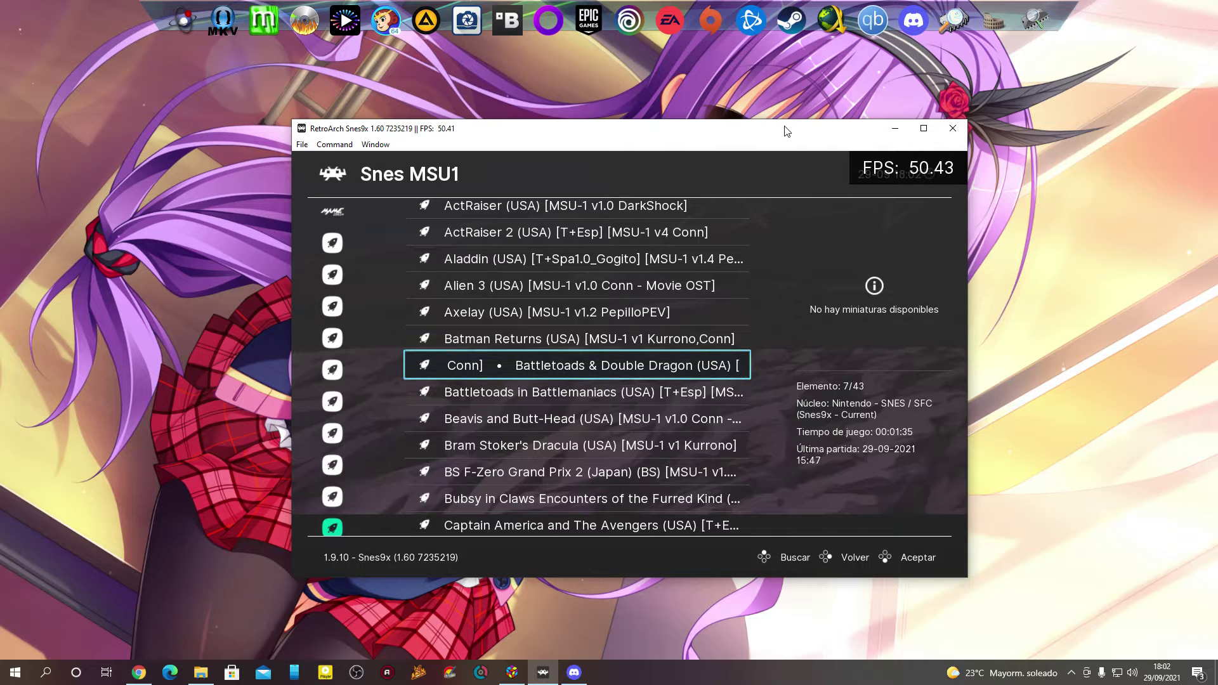
key(Down)
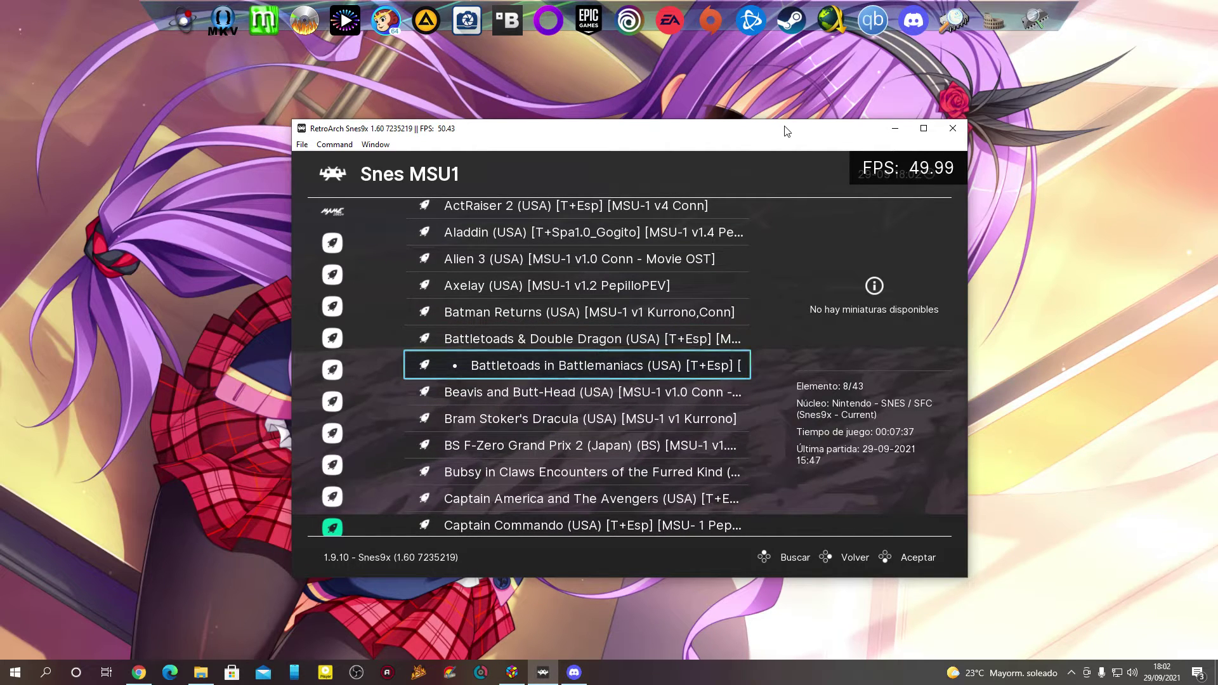
Launch Battletoads in Battlemaniacs (USA) [T+Esp] from the Snes MSU1 playlist.
key(Down)
key(Up)
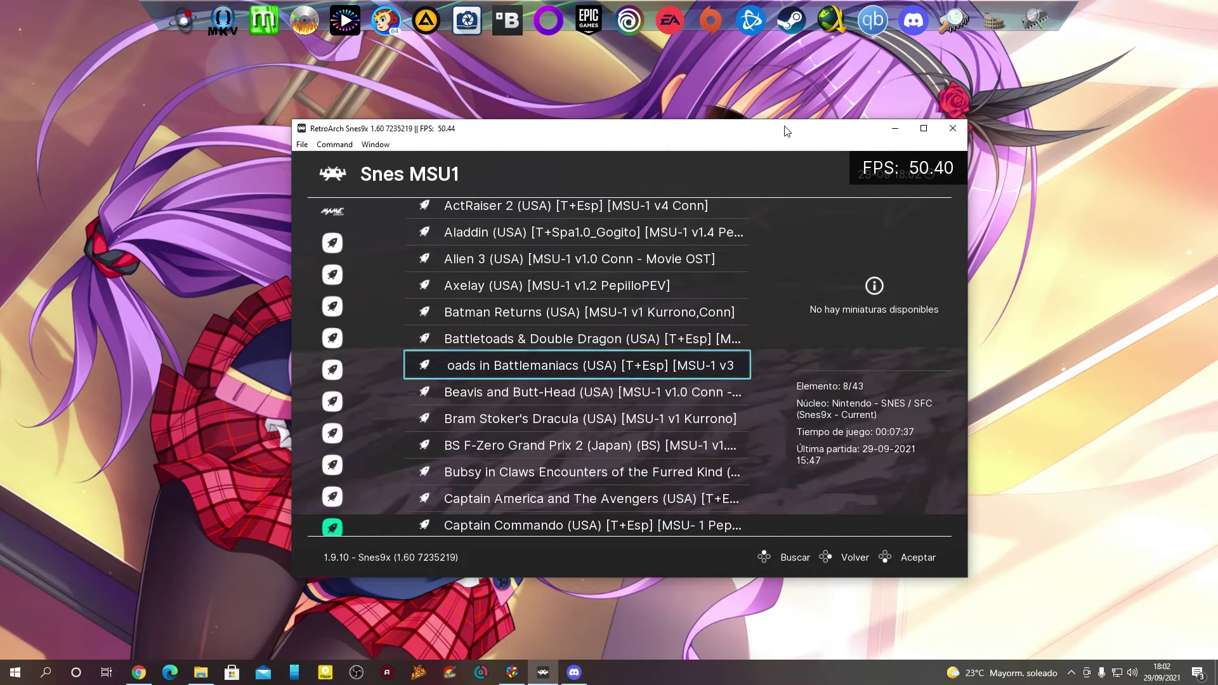
key(Return)
key(Return)
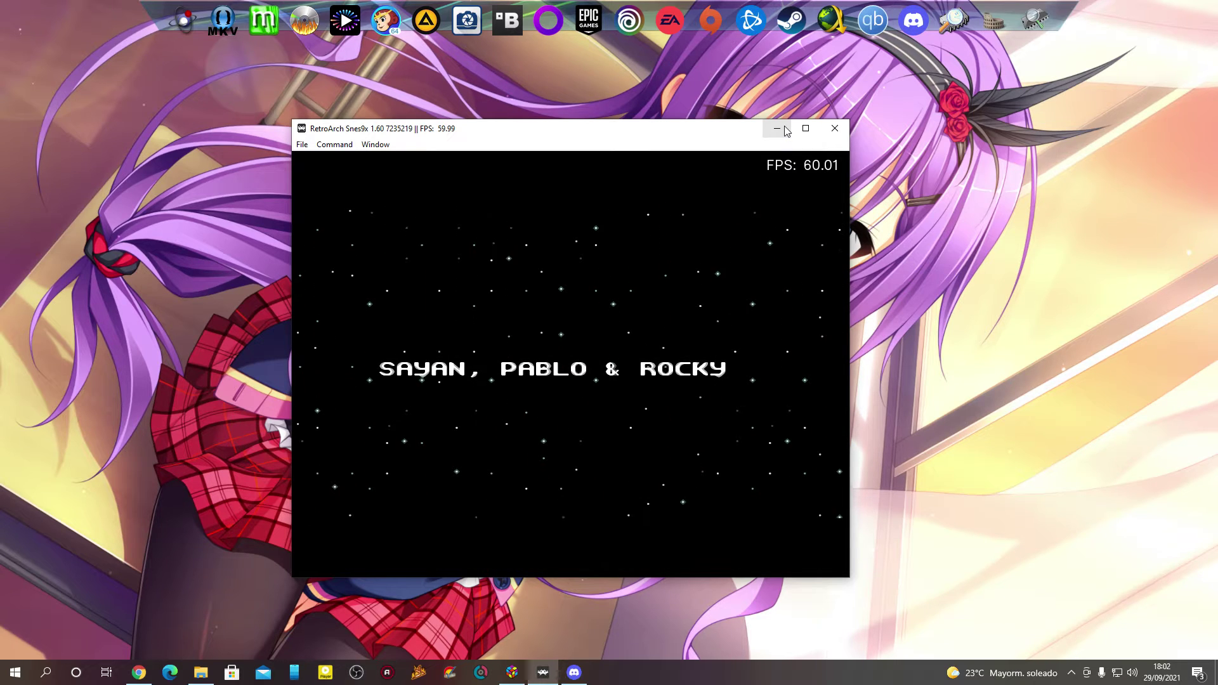
Raise the audio volume during the Battletoads intro and reduce it to 16% during play.
key(KP_Add)
key(KP_Add)
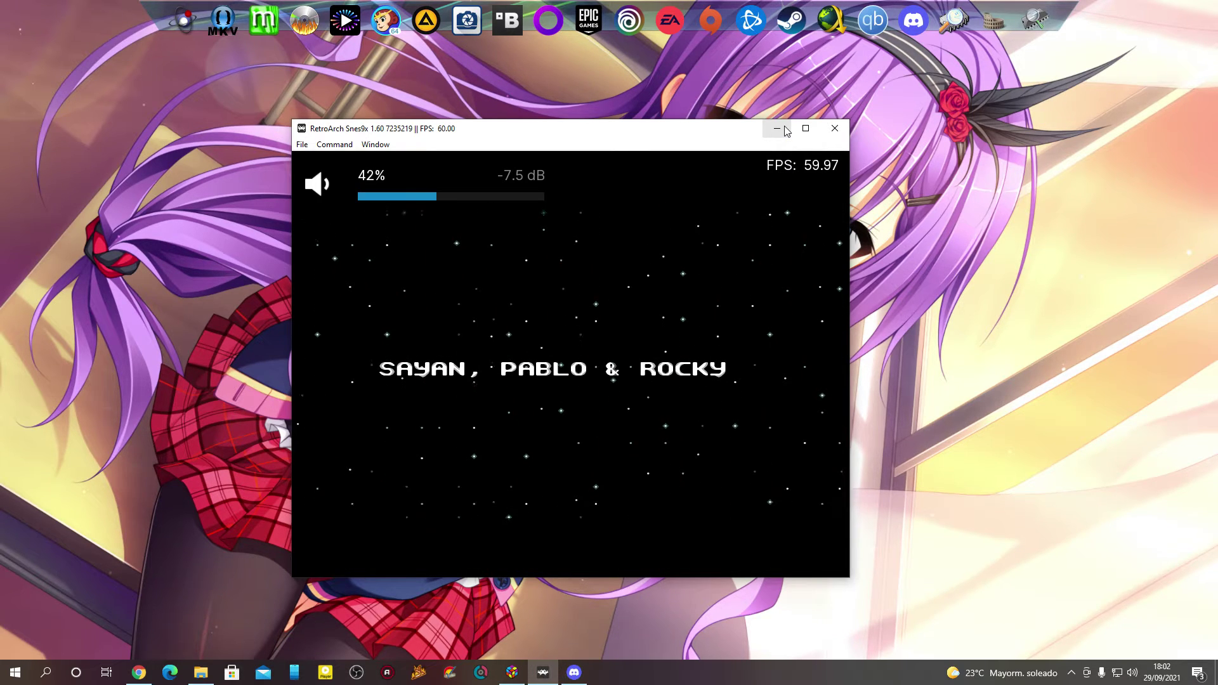
key(KP_Add)
key(KP_Add)
key(KP_Subtract)
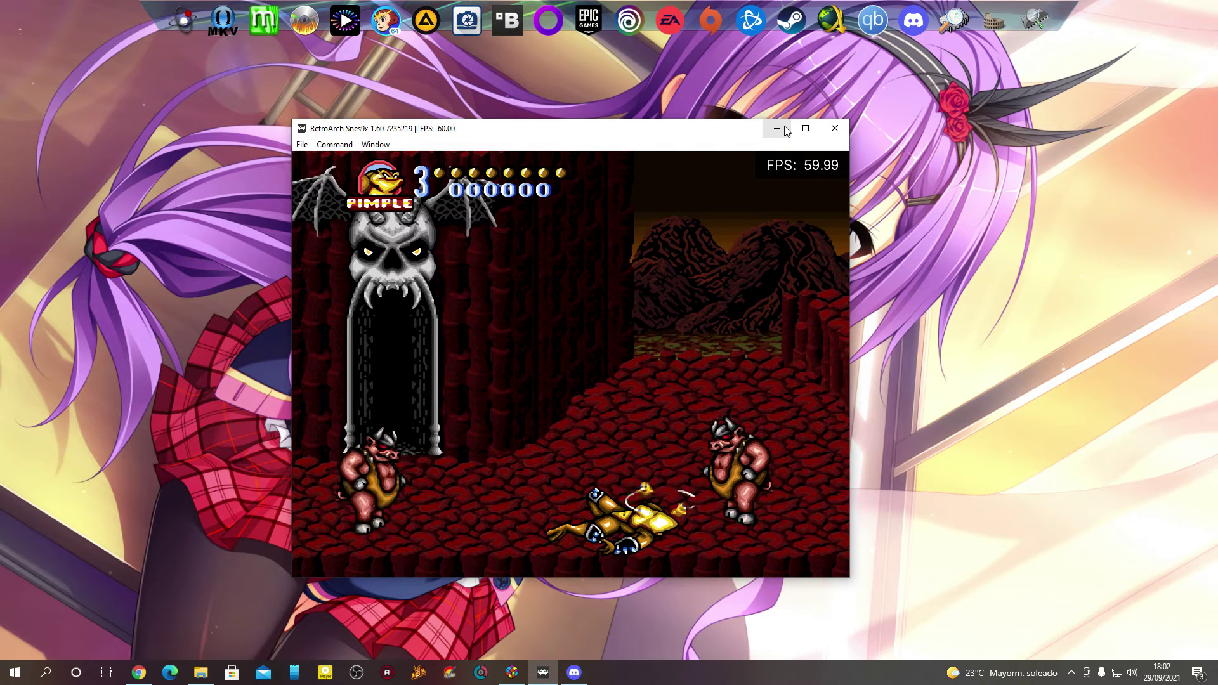
key(KP_Subtract)
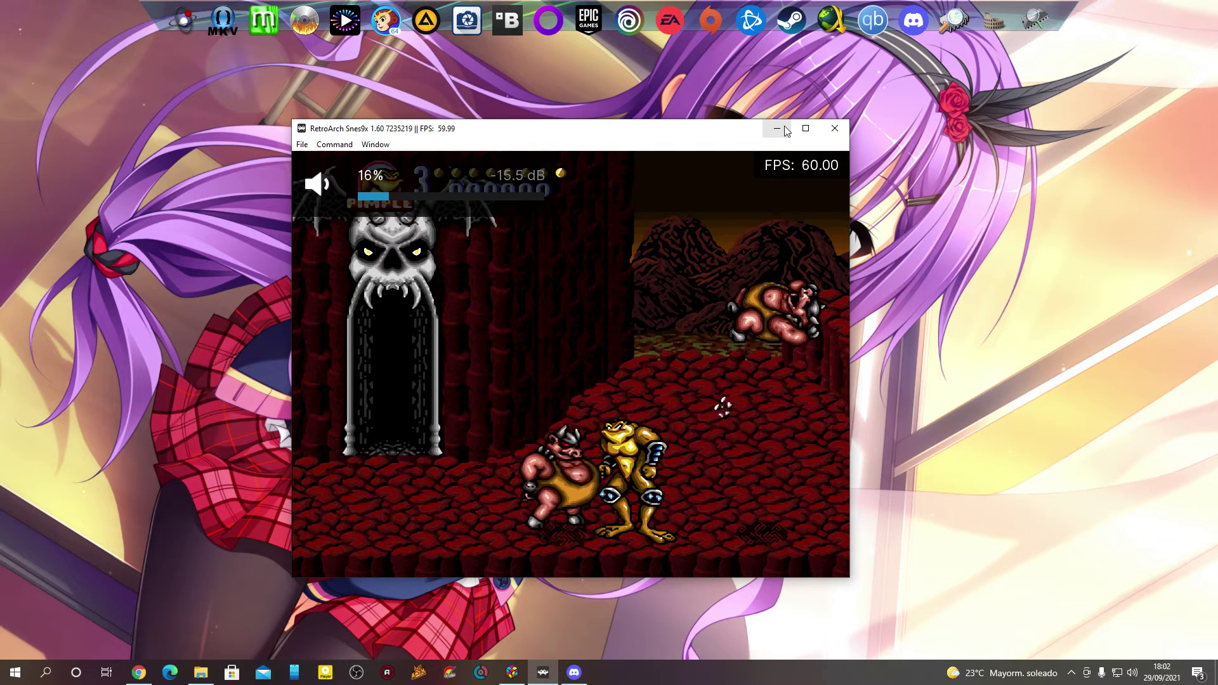
Bring up the RetroArch menu over the running Battletoads game and back out to the main menu.
key(F1)
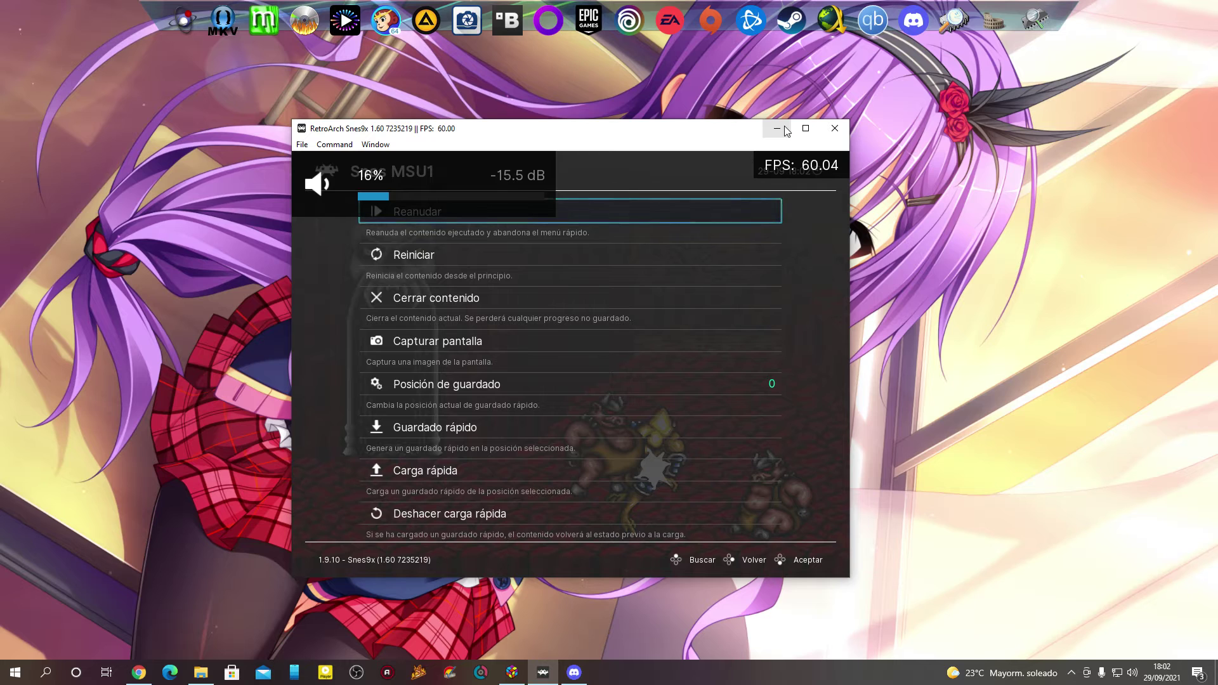
key(BackSpace)
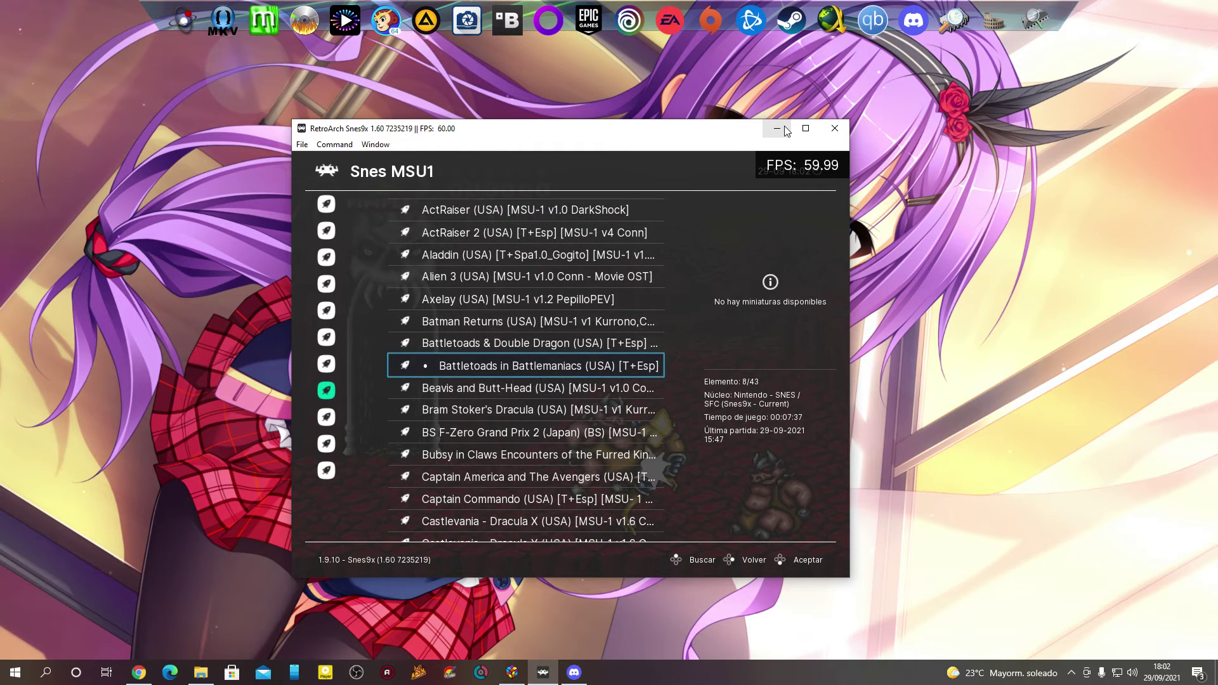
key(BackSpace)
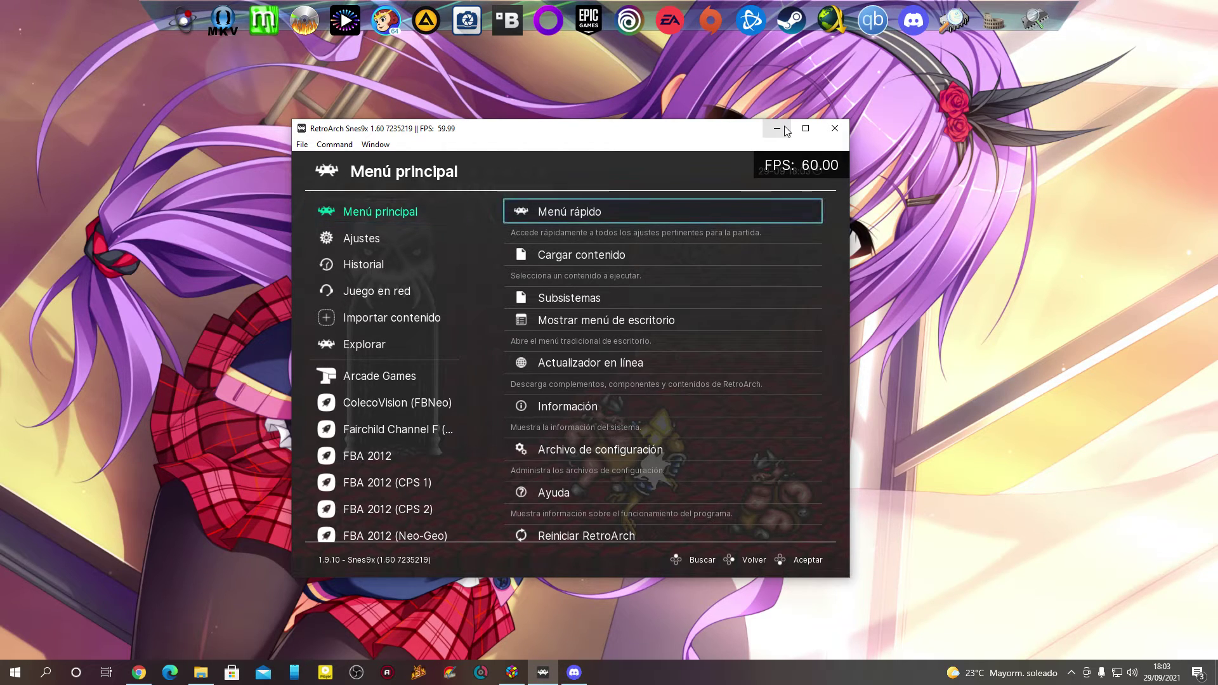
Open the online updater from the main menu and go to the option for updating installed cores.
key(Down)
key(Up)
key(Right)
key(Down)
key(Down)
key(Down)
key(Down)
key(Return)
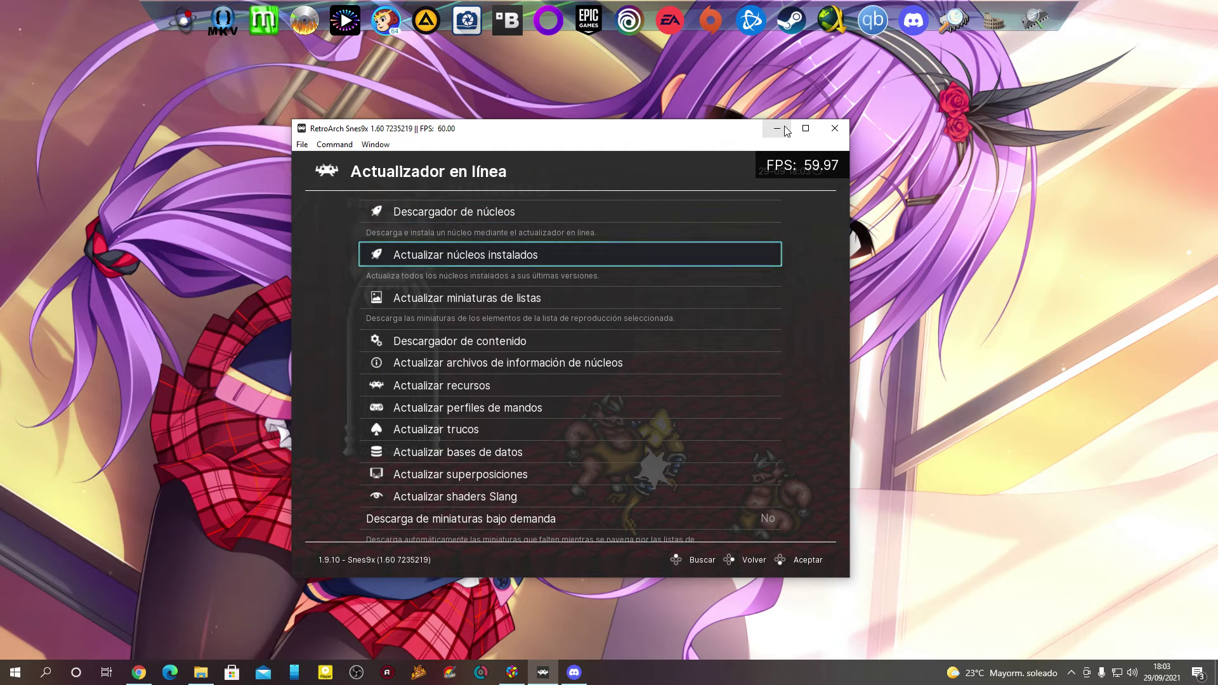
key(Return)
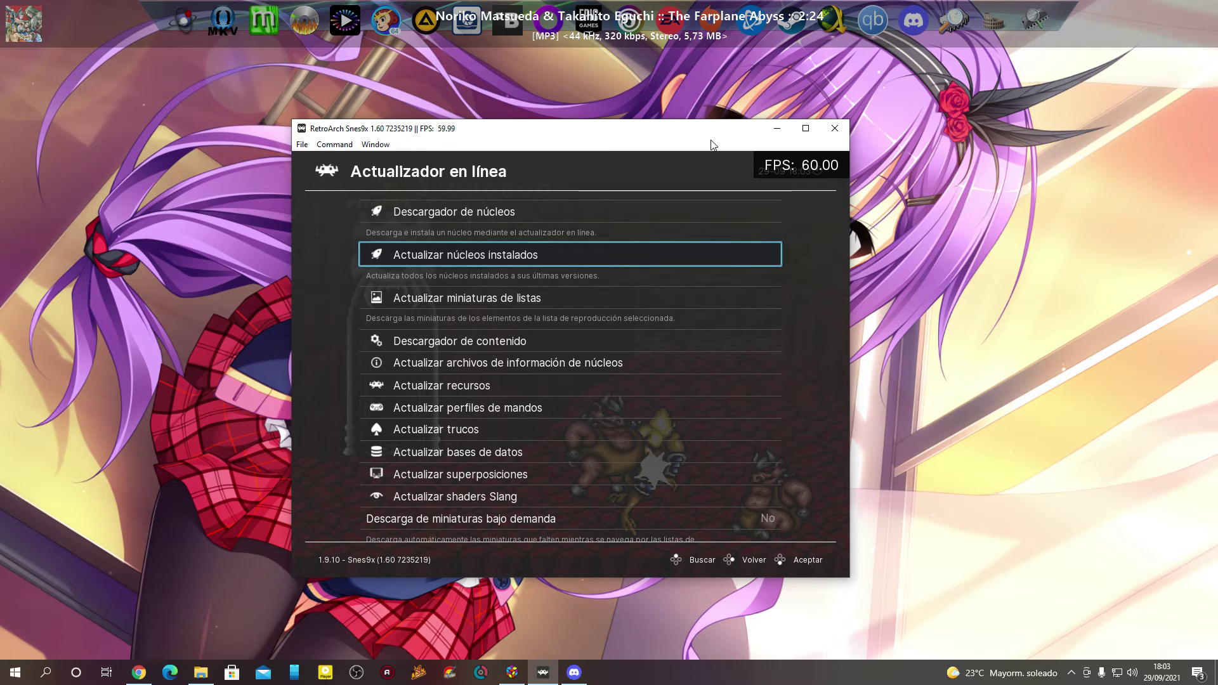
Leave the online updater and quit RetroArch.
key(BackSpace)
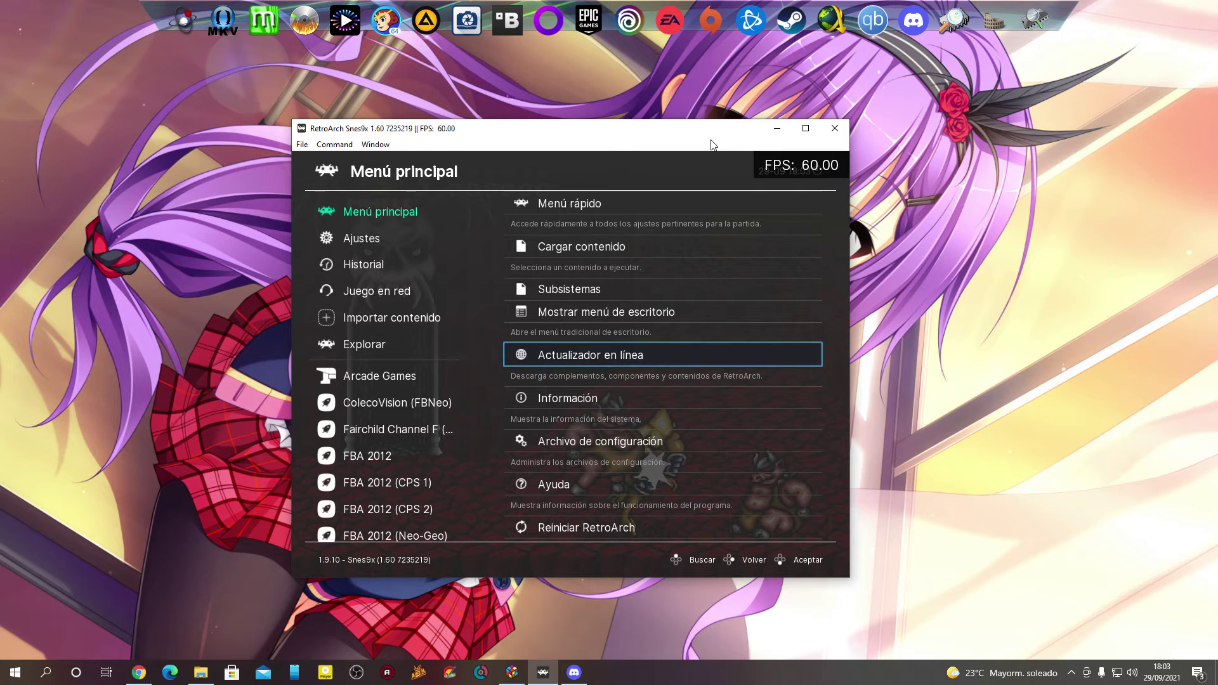
key(Escape)
key(Escape)
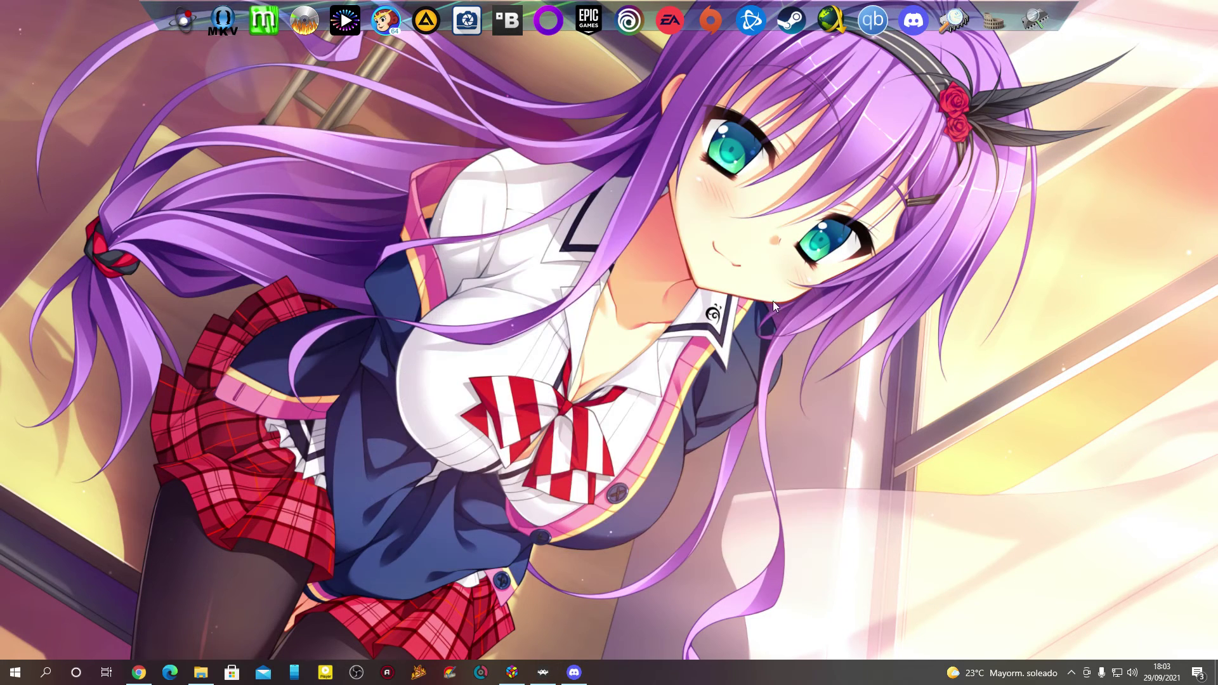
Switch to File Explorer and open the Earthworm Jim 2 (USA) [MSU-1 v1.4 Conn - Sega Saturn] folder.
click(198, 681)
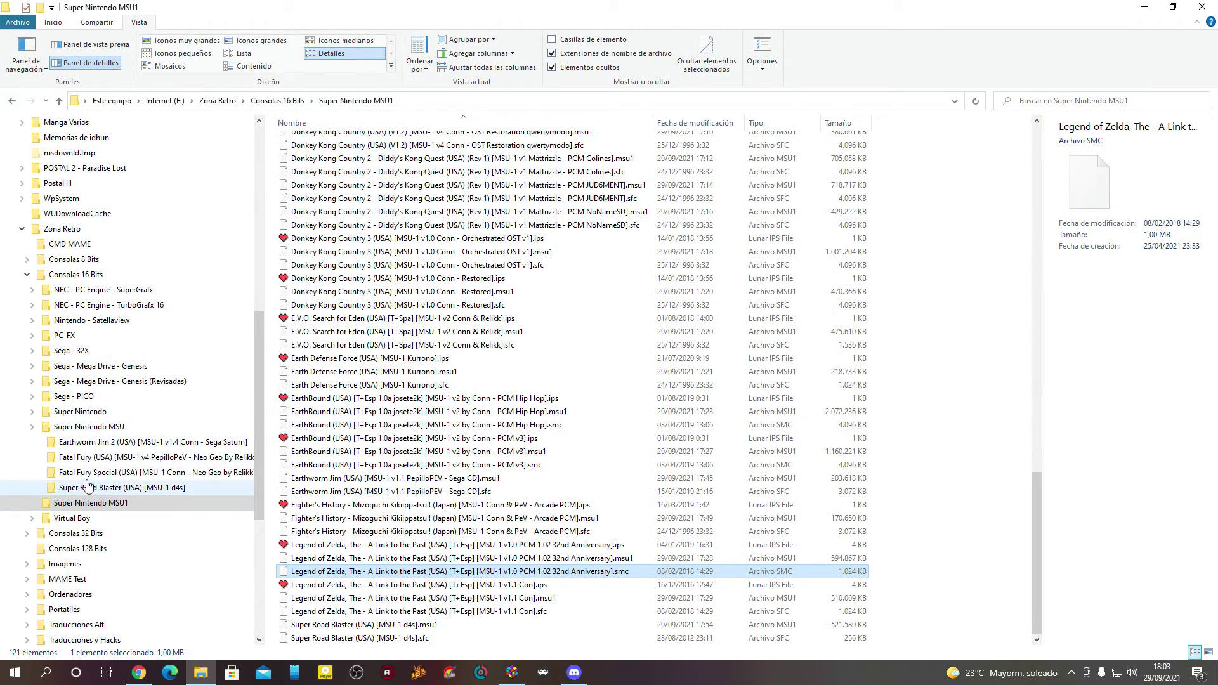
click(98, 446)
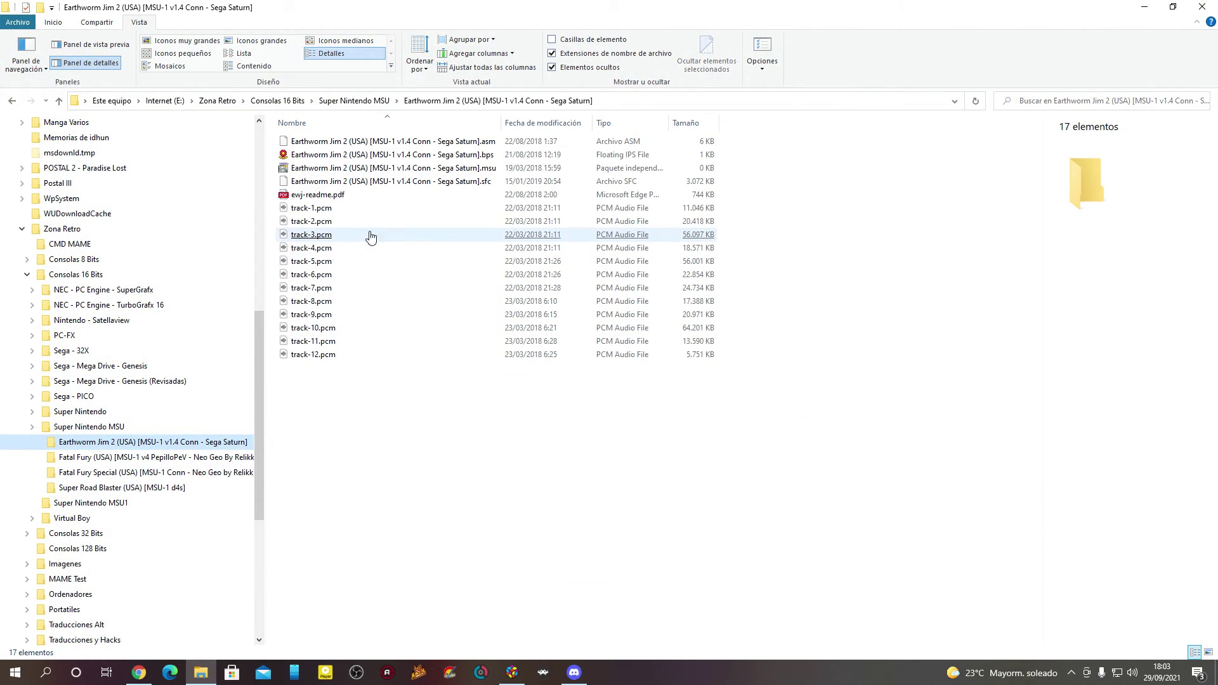
Examine the PCM audio tracks from track-1.pcm to track-12.pcm in the Earthworm Jim 2 folder and return to the start of the file list.
click(319, 210)
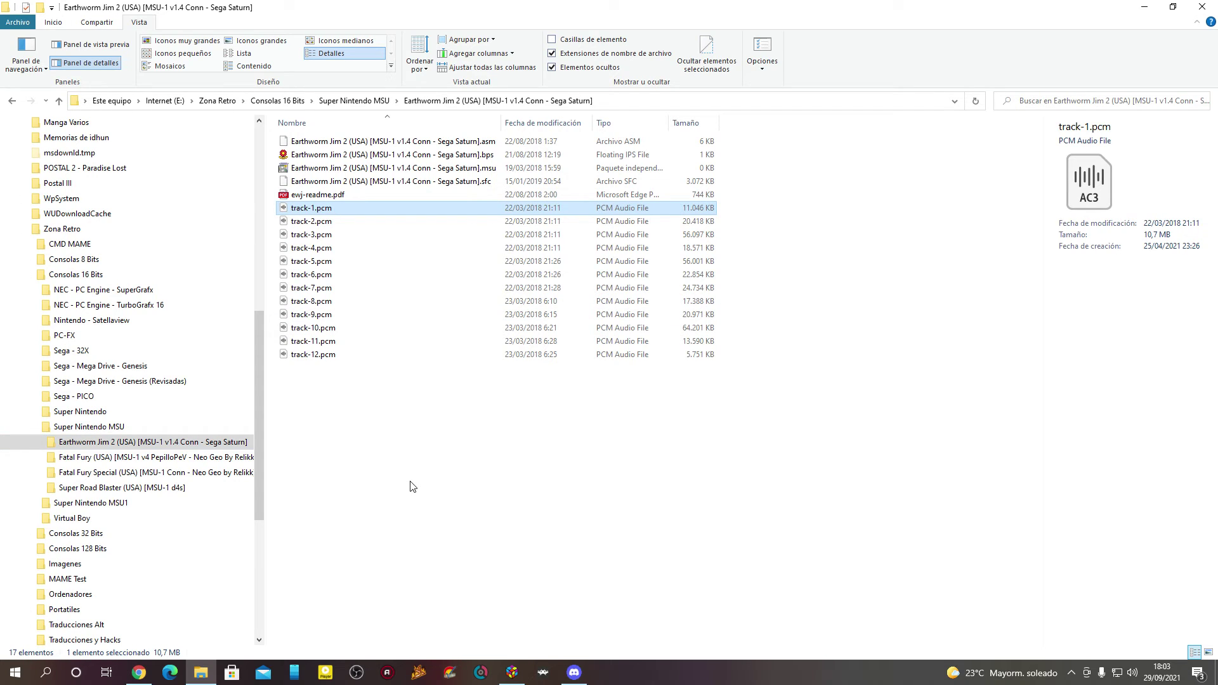
key(Down)
key(Down)
key(Down)
key(Up)
key(Up)
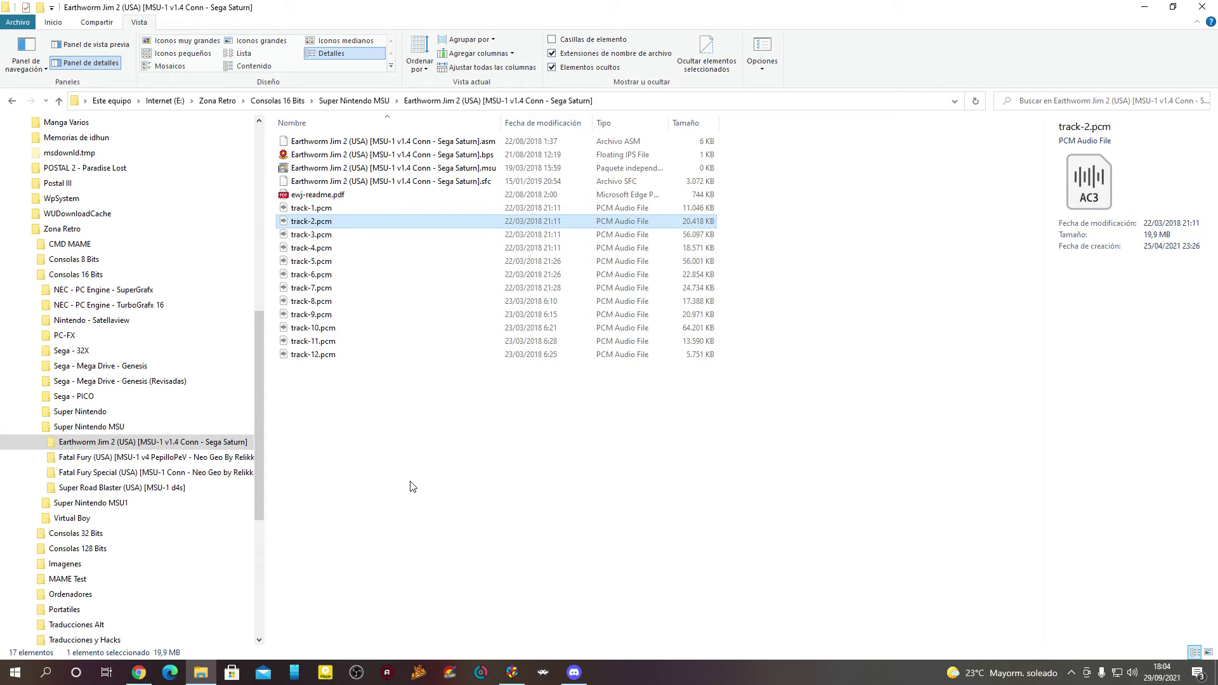
key(Up)
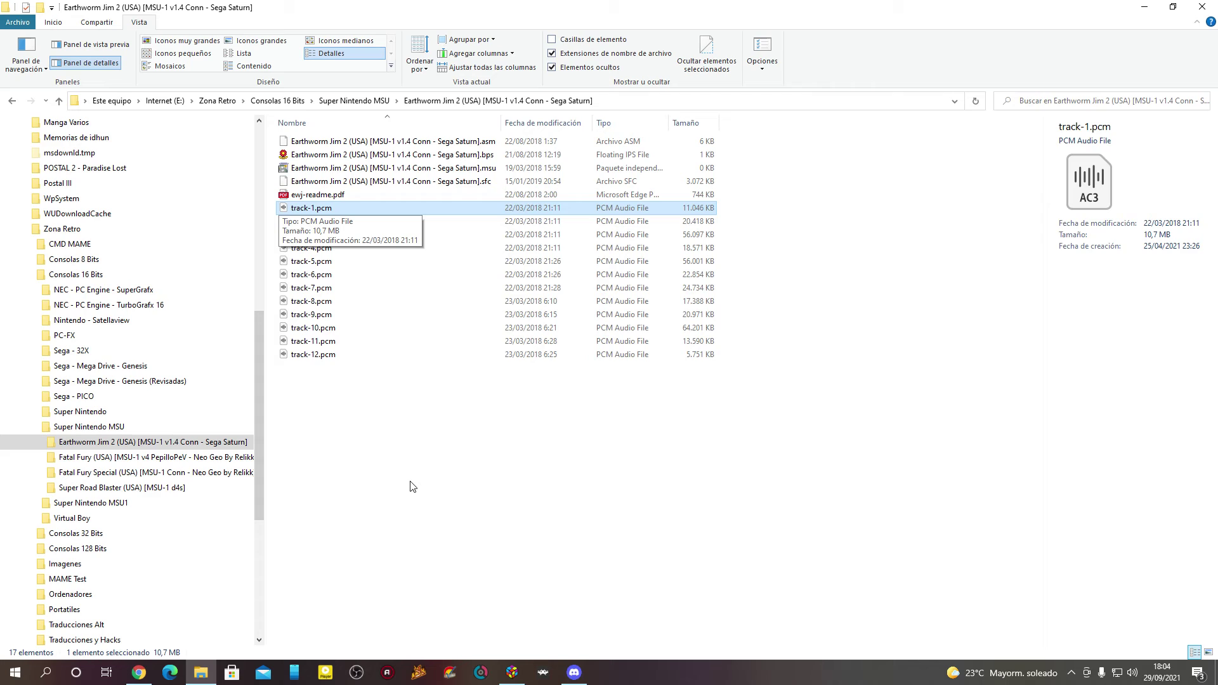
key(Down)
key(Down)
key(Down)
key(Down)
key(Down)
key(Down)
key(Down)
key(Down)
key(Down)
key(Down)
key(Down)
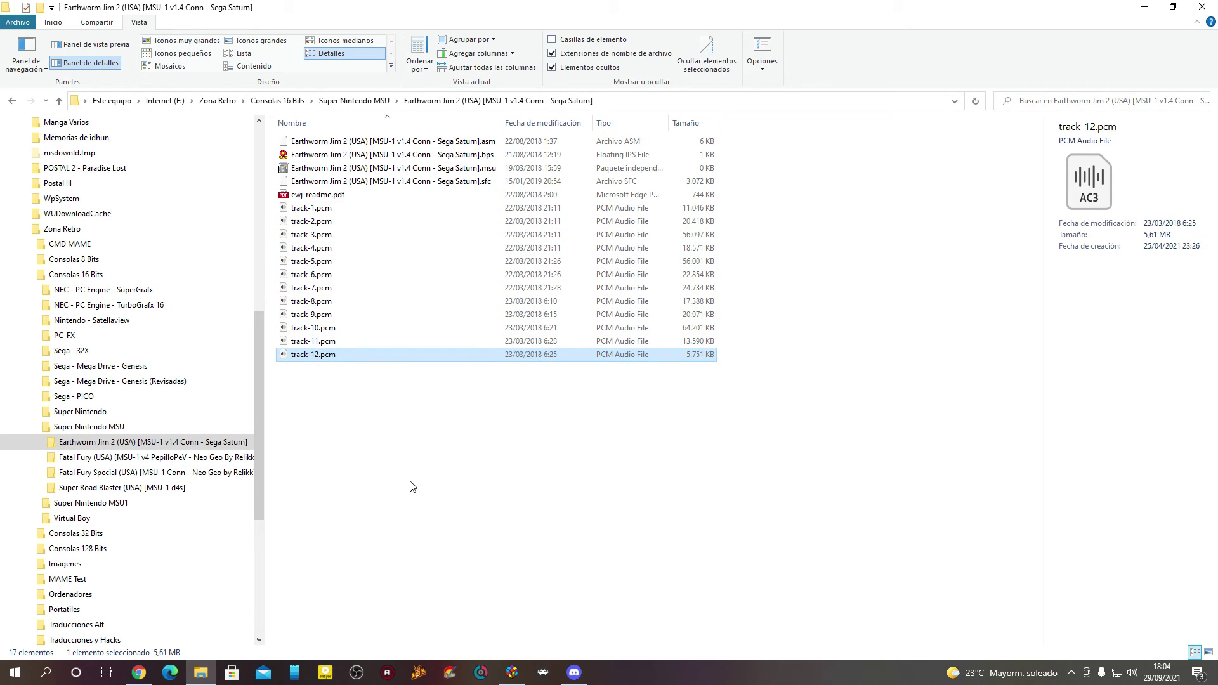
key(Up)
key(Up)
key(Up)
key(Up)
key(Up)
key(Up)
key(Up)
key(Up)
key(Up)
key(Up)
key(Up)
key(Up)
key(Up)
key(Up)
key(Up)
key(Up)
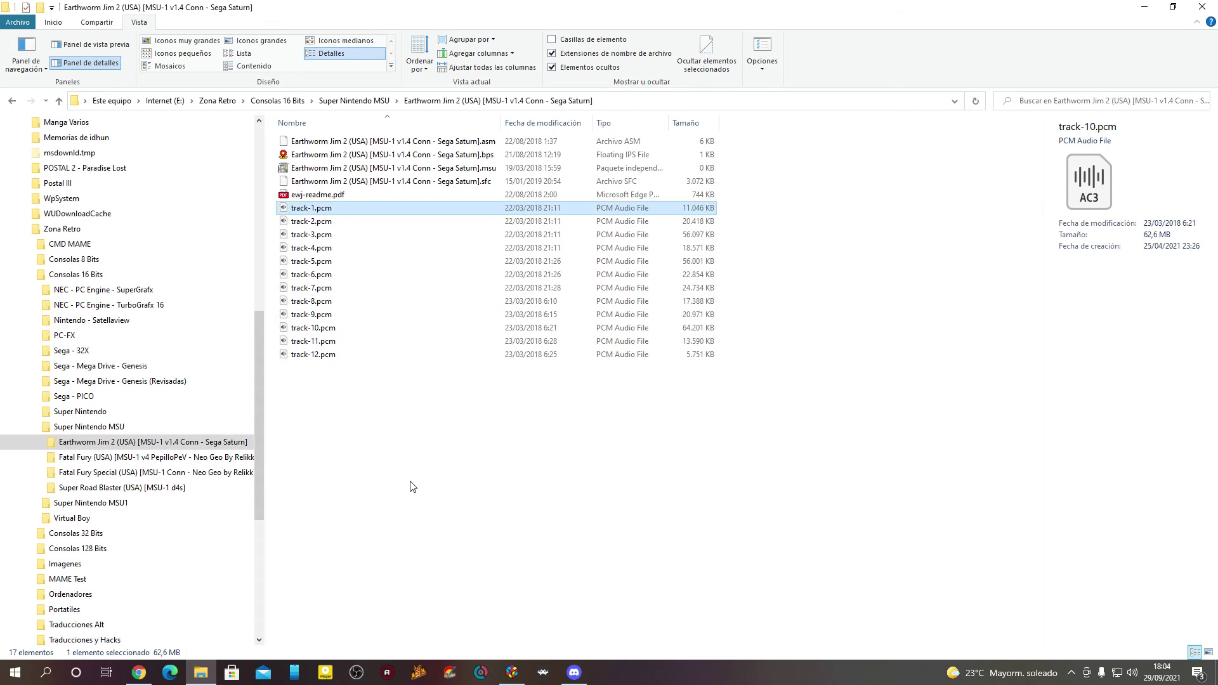
Examine the .bps patch and the .msu file in the Earthworm Jim 2 folder.
key(Down)
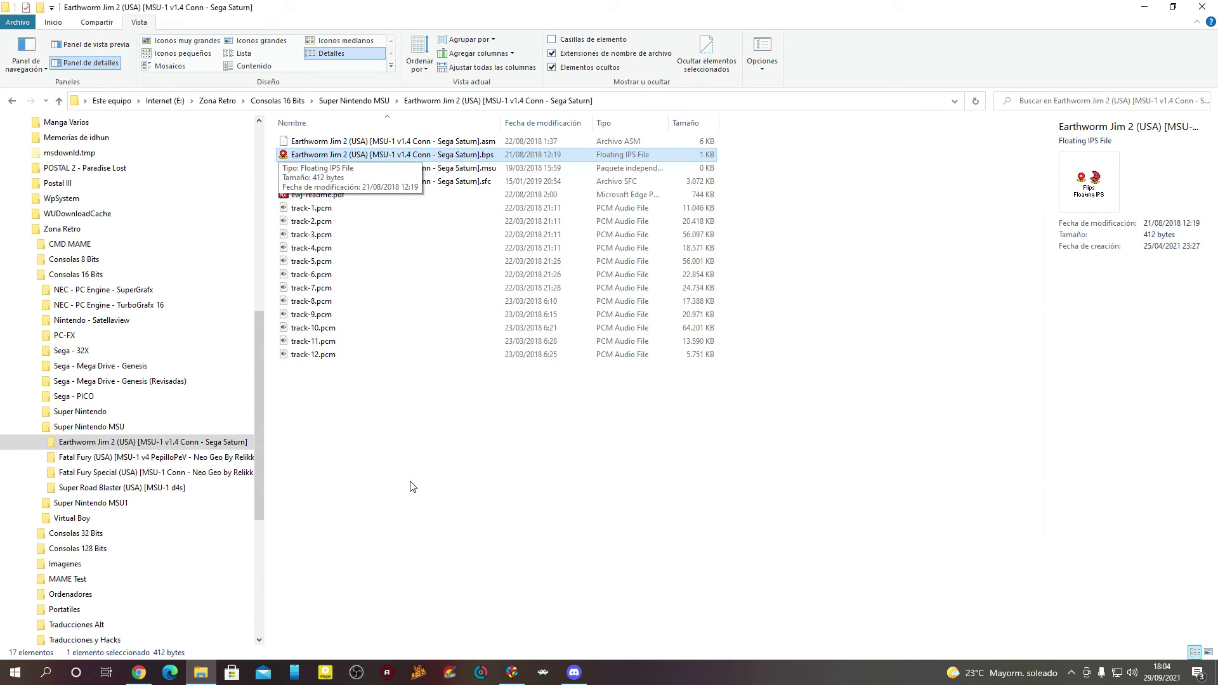
key(Down)
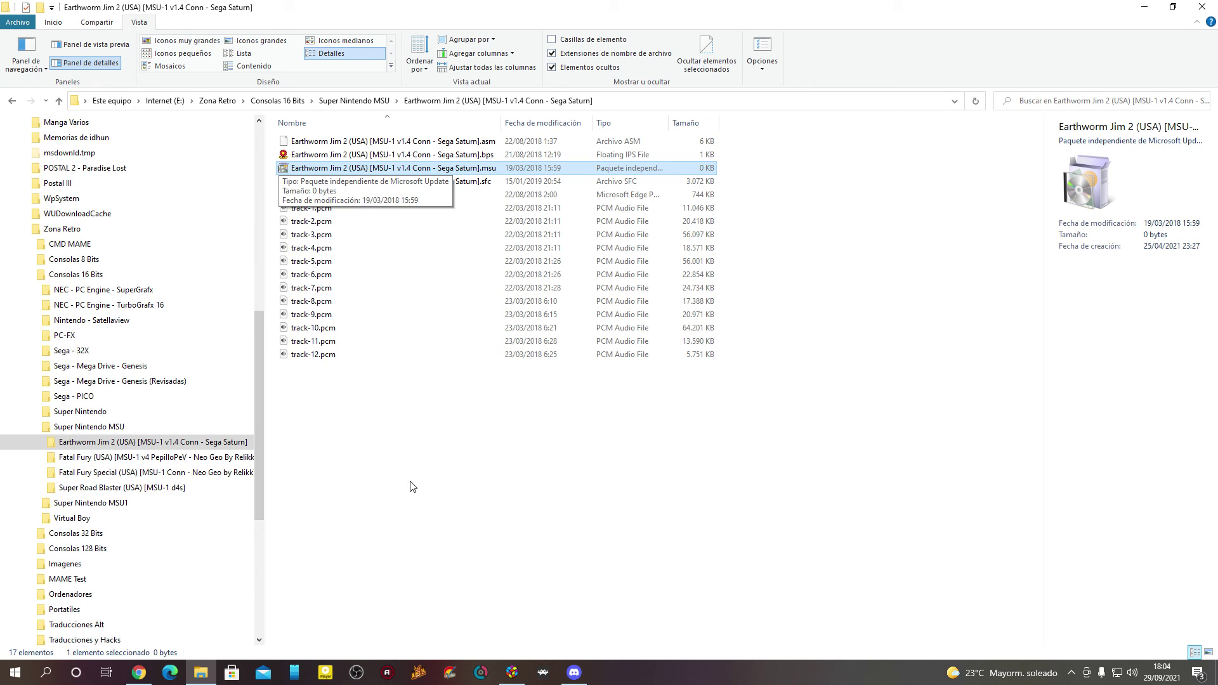
key(Up)
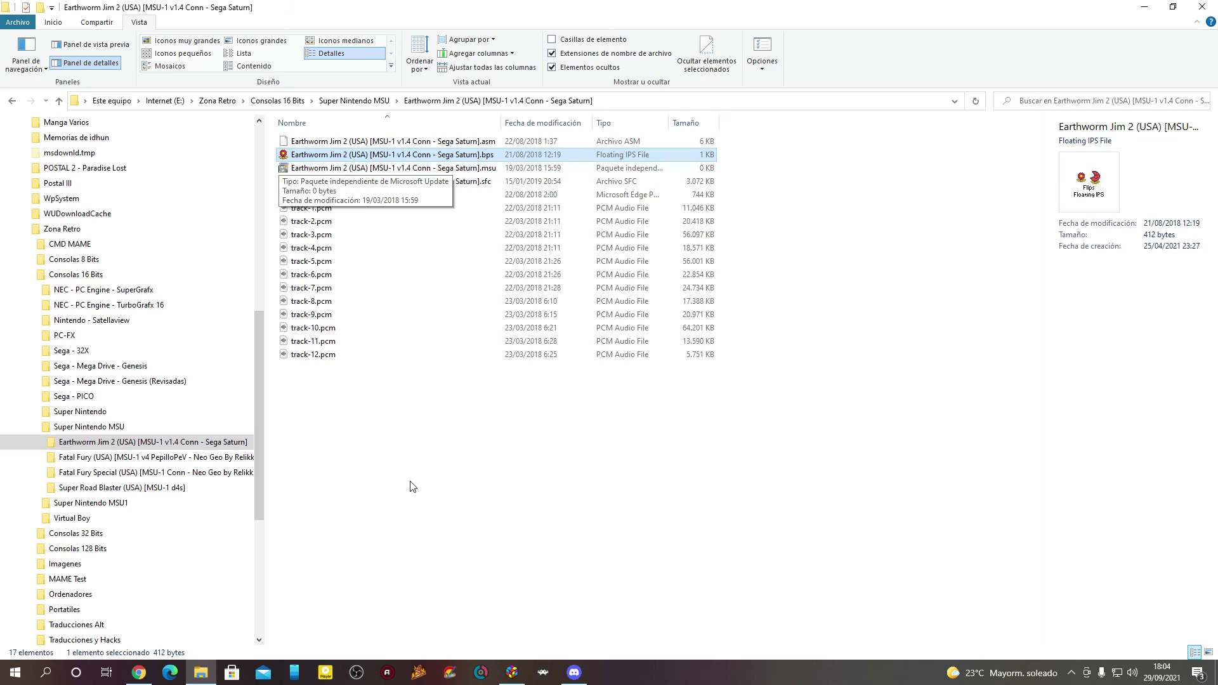